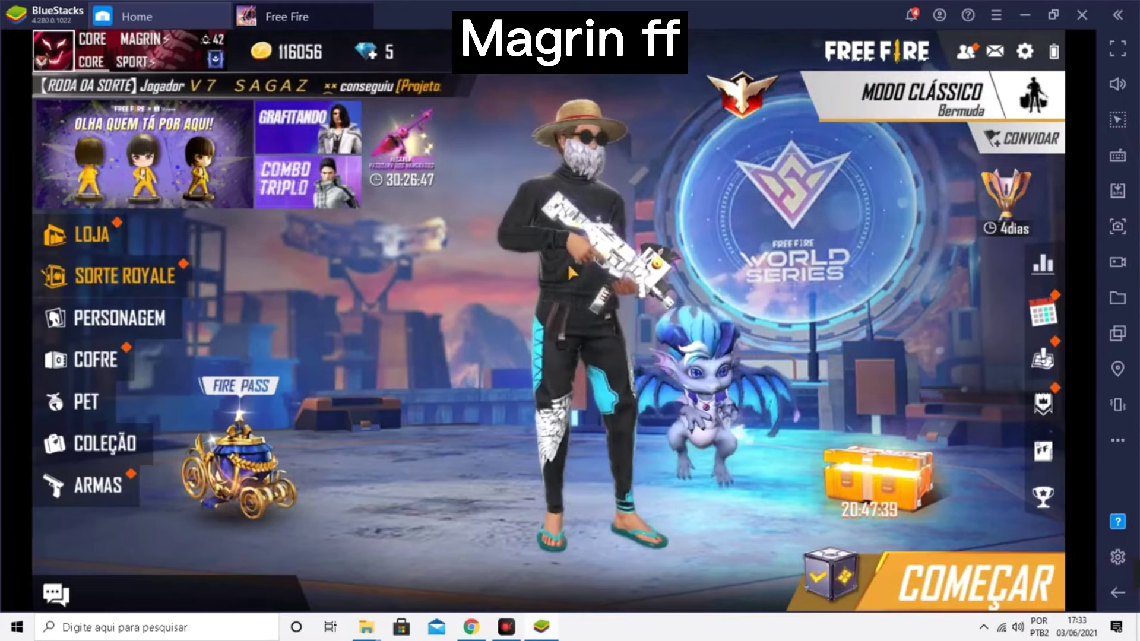
Switch the Free Fire game mode to CS Ranqueado and try to start a match
{"action": "left_click", "coordinate": [460, 353]}
{"action": "left_click", "coordinate": [395, 338]}
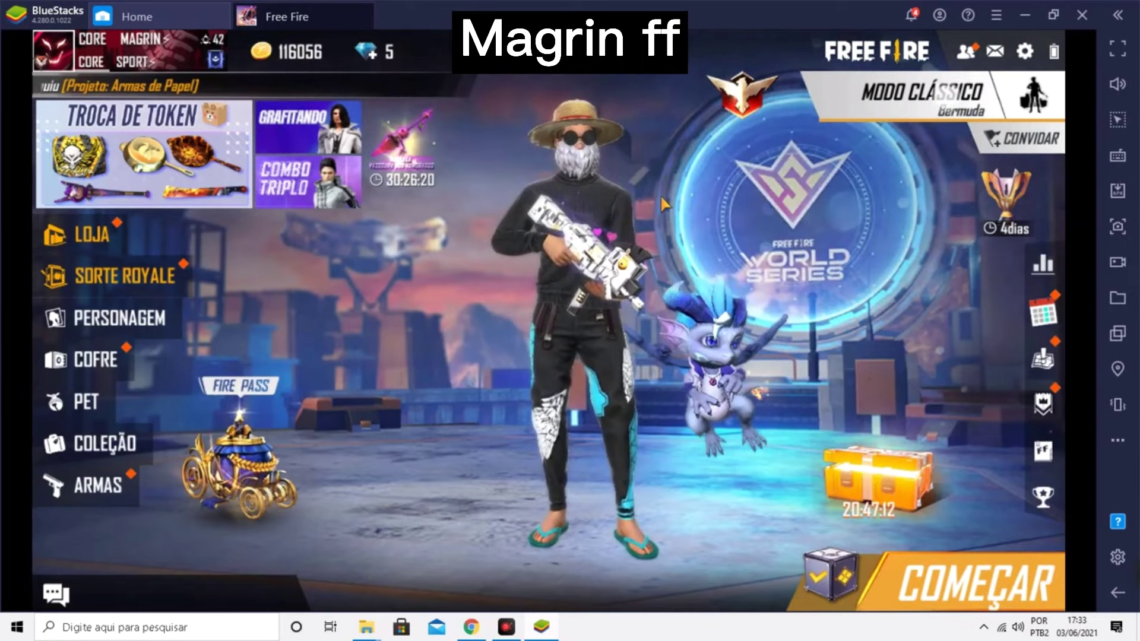
{"action": "left_click", "coordinate": [921, 95]}
{"action": "left_click", "coordinate": [641, 306]}
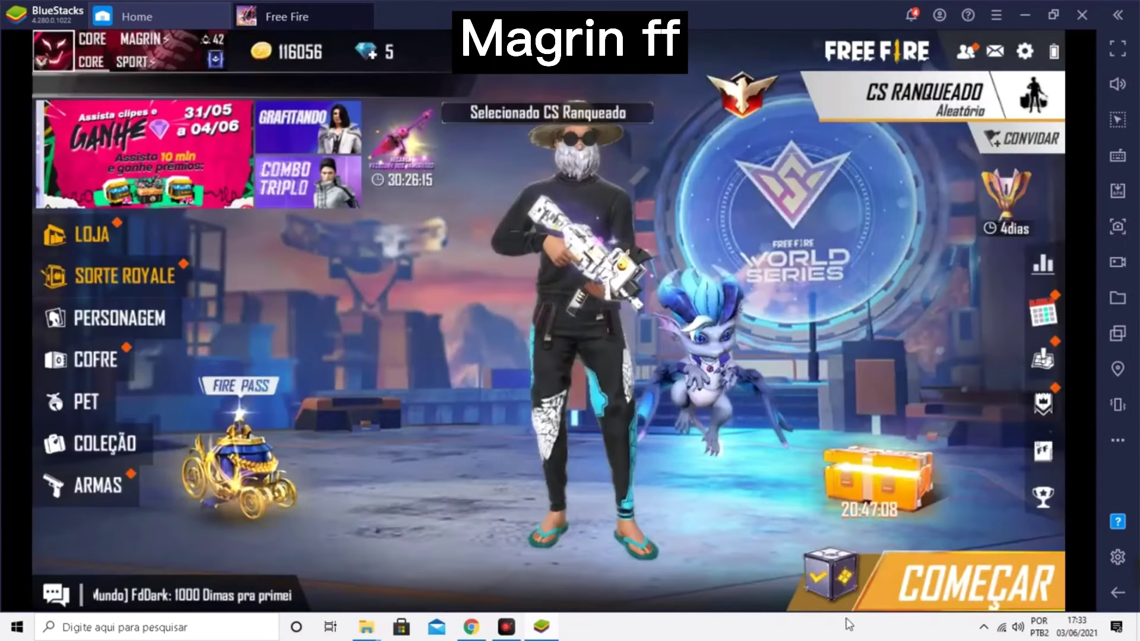
{"action": "left_click", "coordinate": [903, 591]}
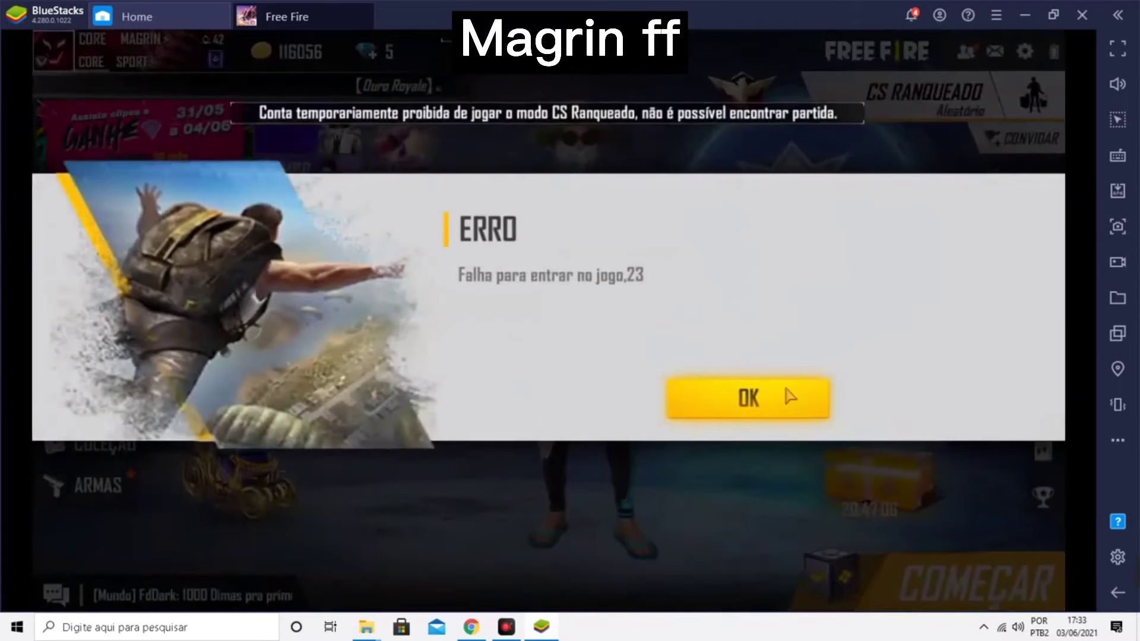
{"action": "left_click", "coordinate": [778, 389]}
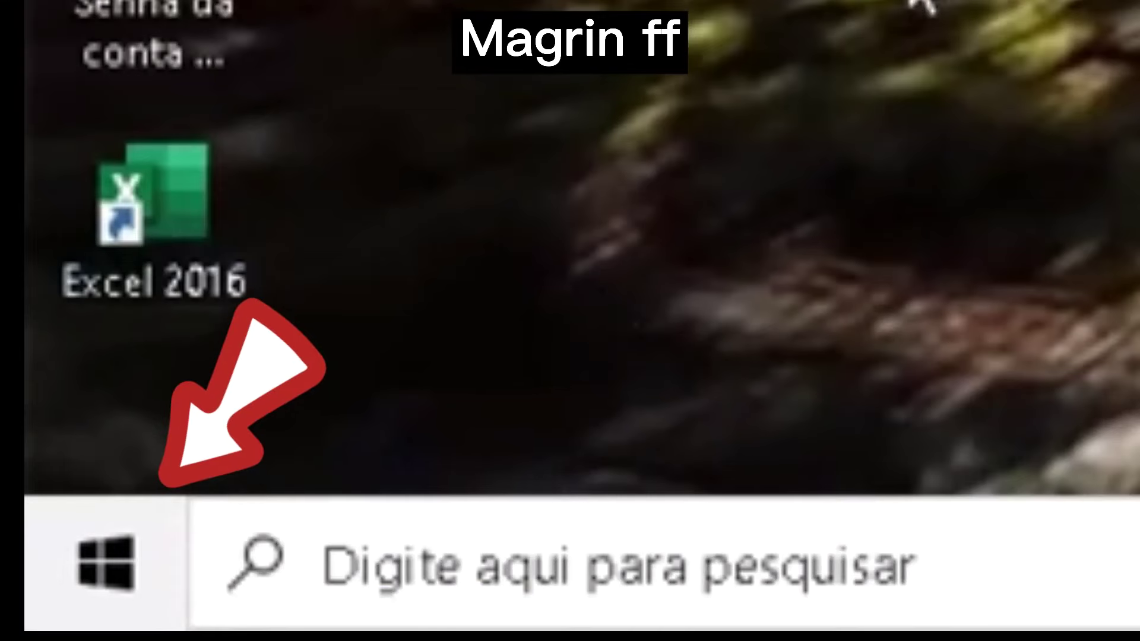
Search Windows for Painel de Controle and open it
{"action": "left_click", "coordinate": [17, 627]}
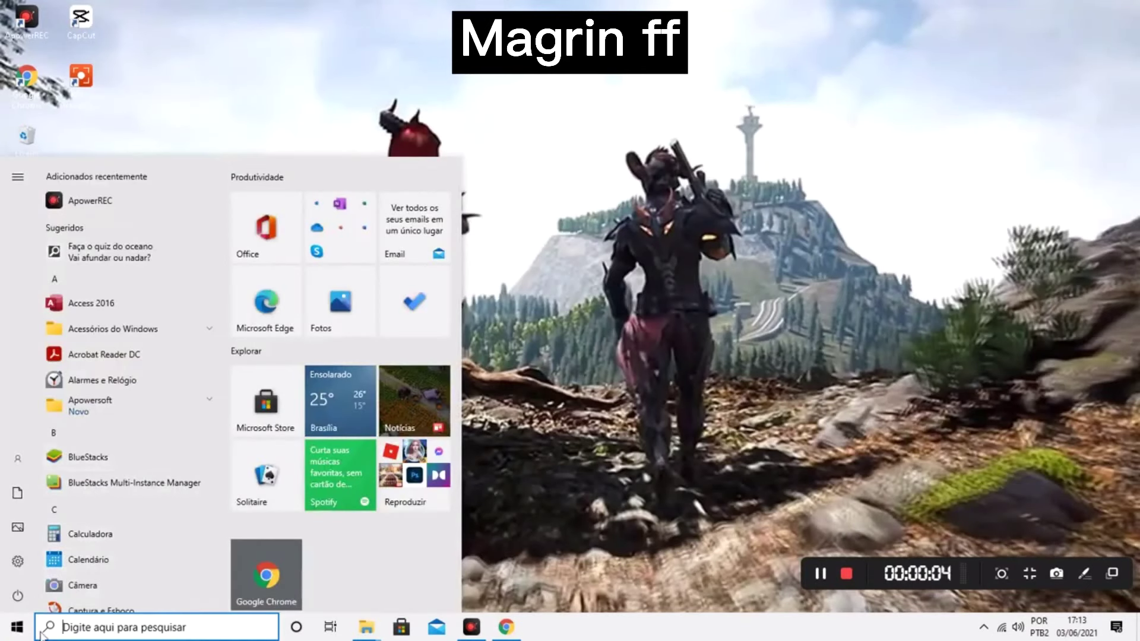
{"action": "left_click", "coordinate": [92, 633]}
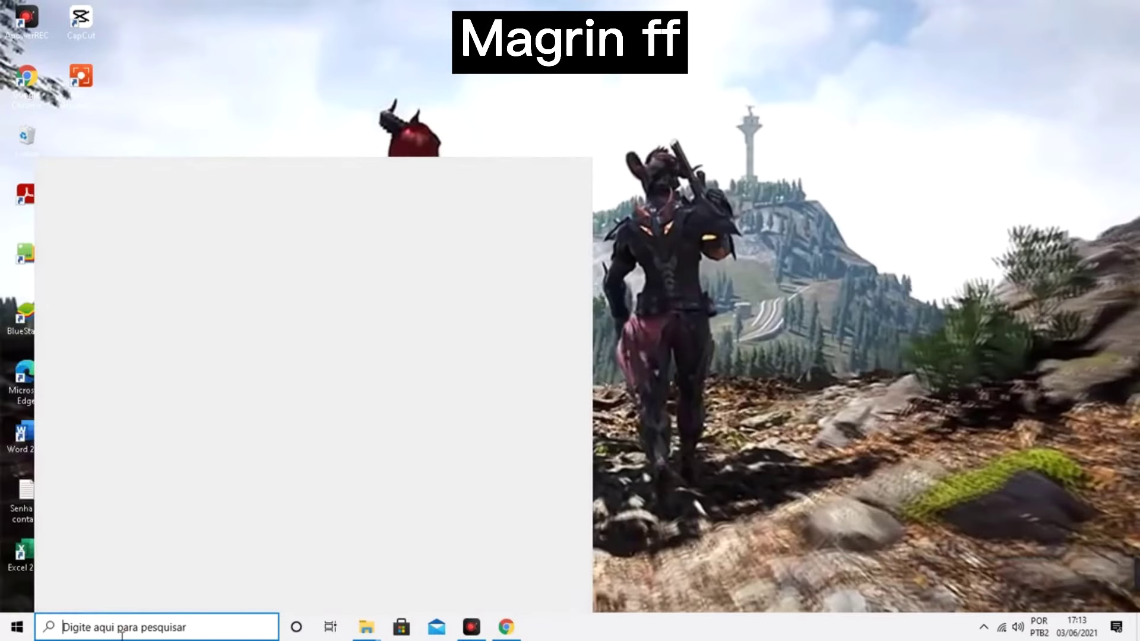
{"action": "type", "text": "PAIN"}
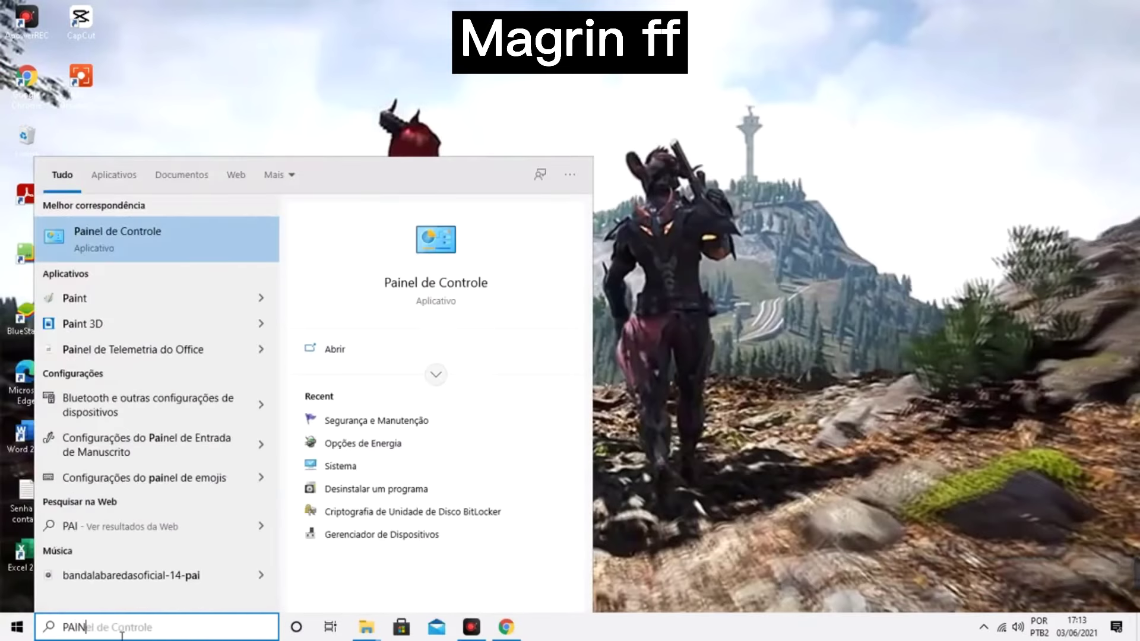
{"action": "left_click", "coordinate": [180, 244]}
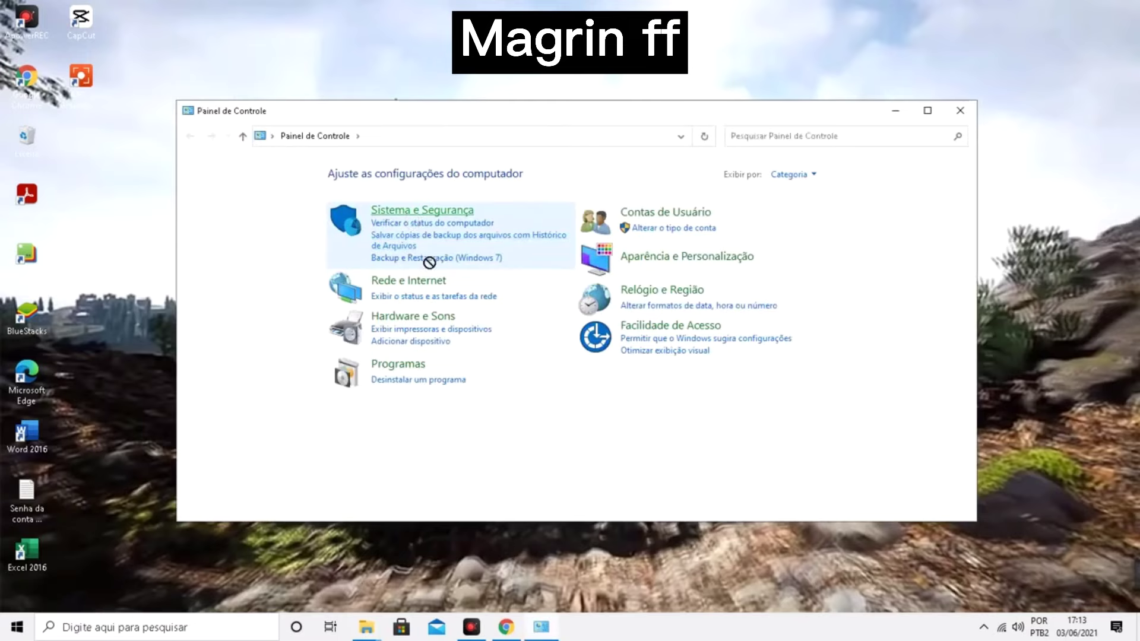
Open the advanced system settings by way of Sistema e Segurança and Sistema
{"action": "left_click", "coordinate": [409, 210]}
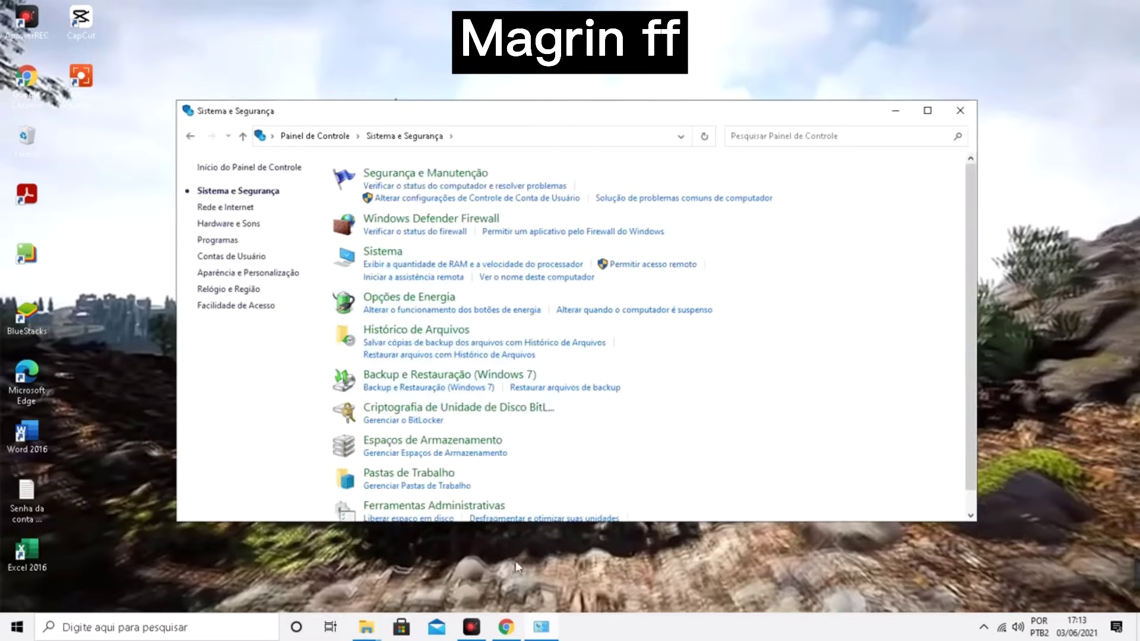
{"action": "left_click", "coordinate": [369, 252]}
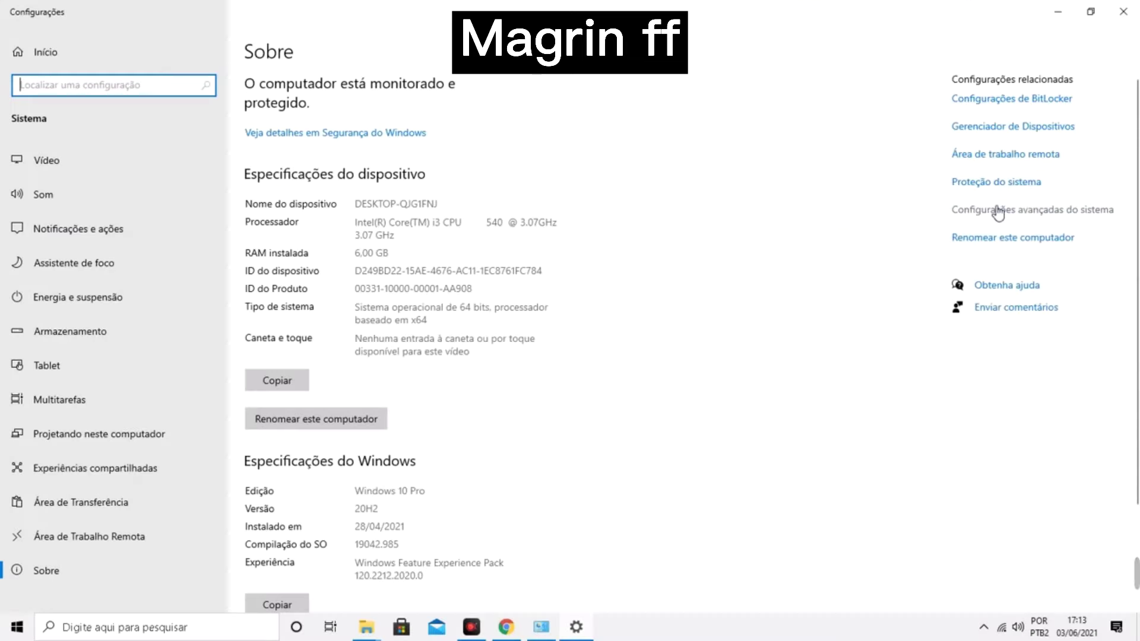
{"action": "left_click", "coordinate": [998, 211]}
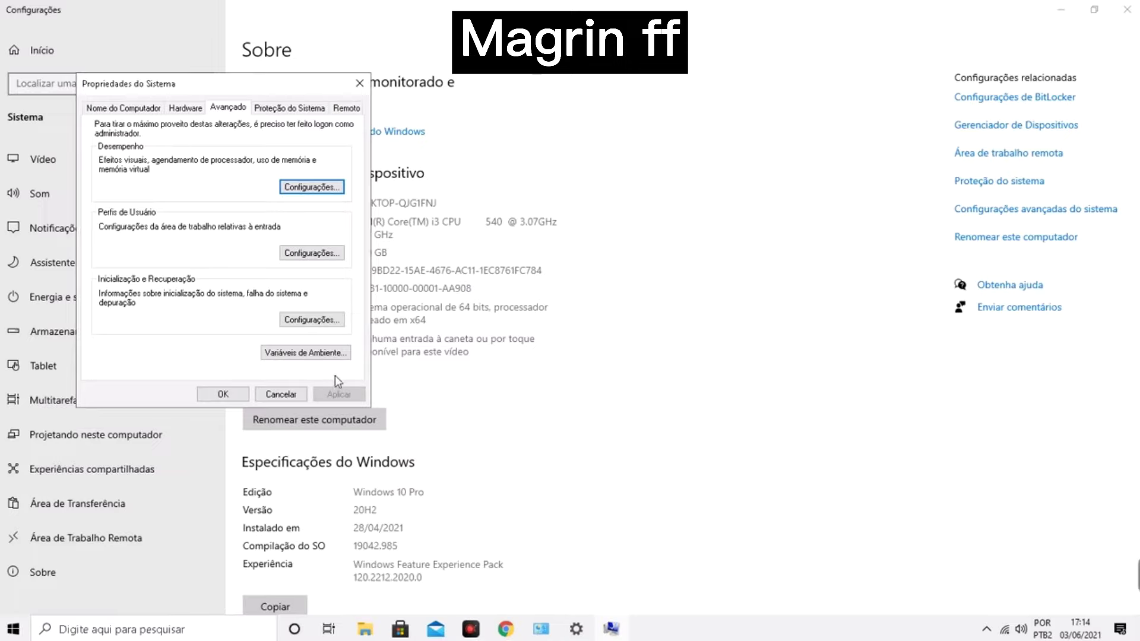
Open the Desempenho settings from the system properties and position the dialogs clear of the page text
{"action": "left_click_drag", "start_coordinate": [298, 97], "coordinate": [705, 142]}
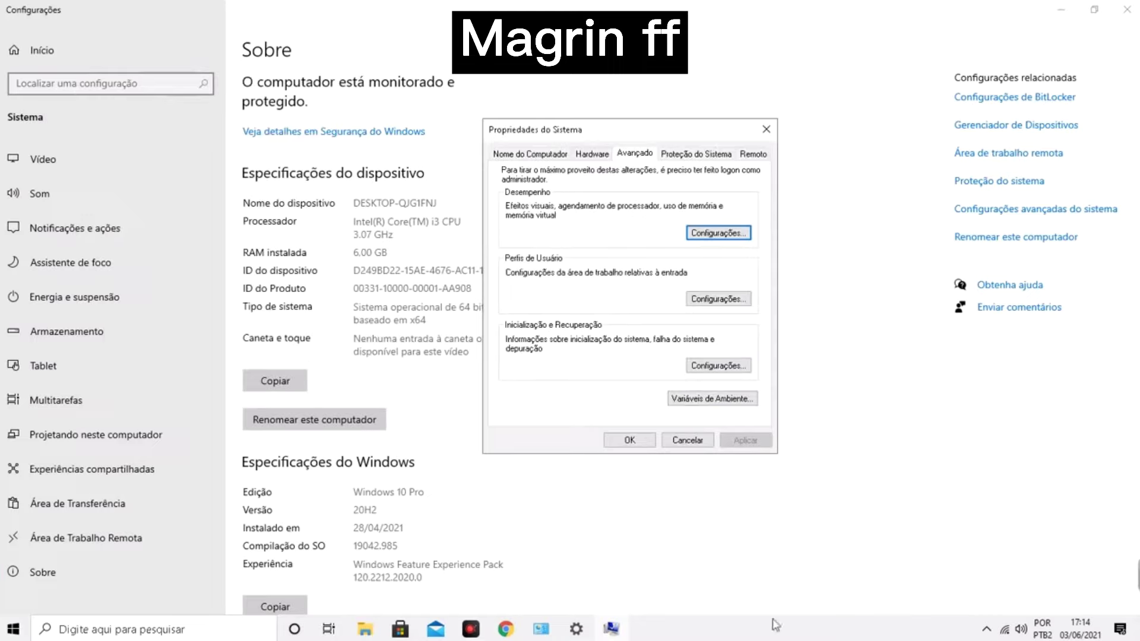
{"action": "left_click", "coordinate": [744, 237]}
{"action": "left_click", "coordinate": [707, 234]}
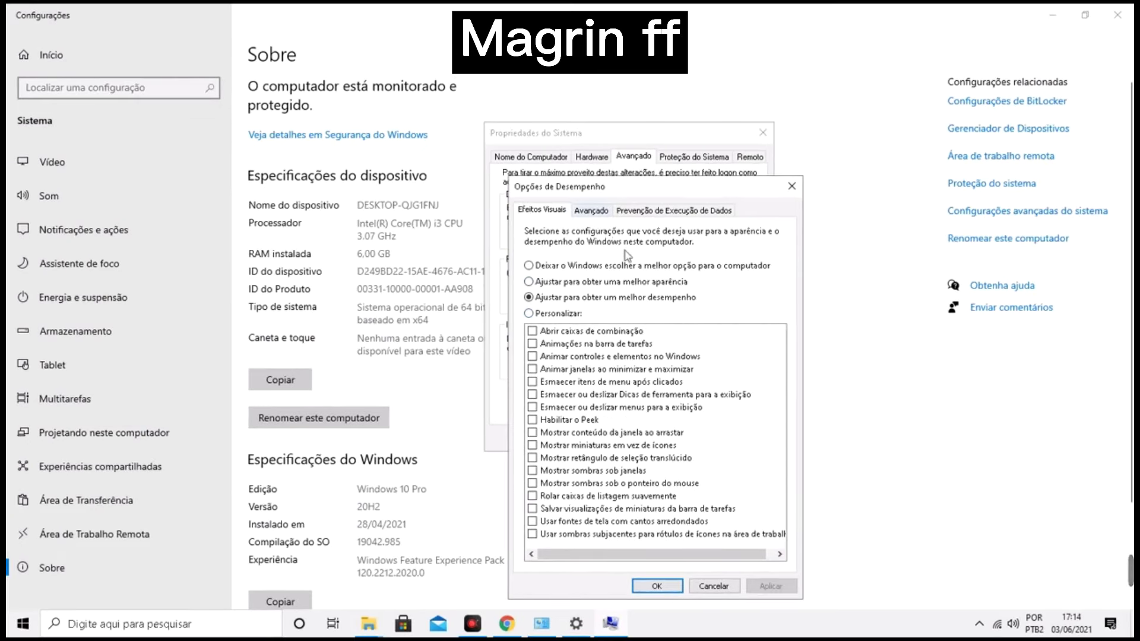
{"action": "left_click_drag", "start_coordinate": [676, 185], "coordinate": [695, 182]}
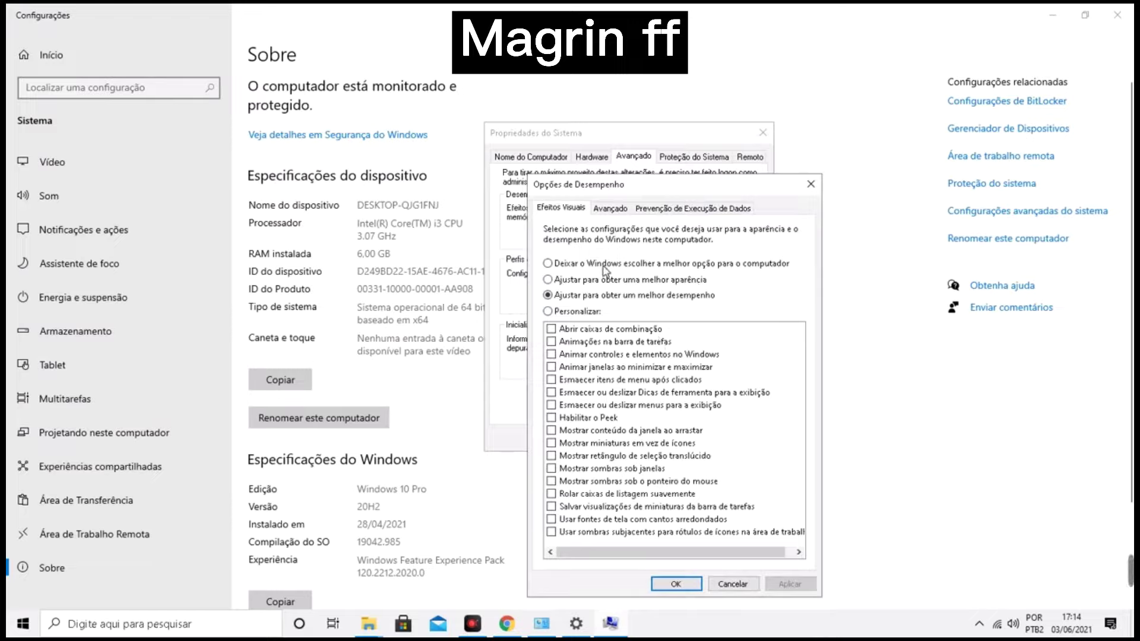
Try the Windows-chosen visual effects and individual custom effects such as thumbnails instead of icons and taskbar animations
{"action": "left_click", "coordinate": [547, 263]}
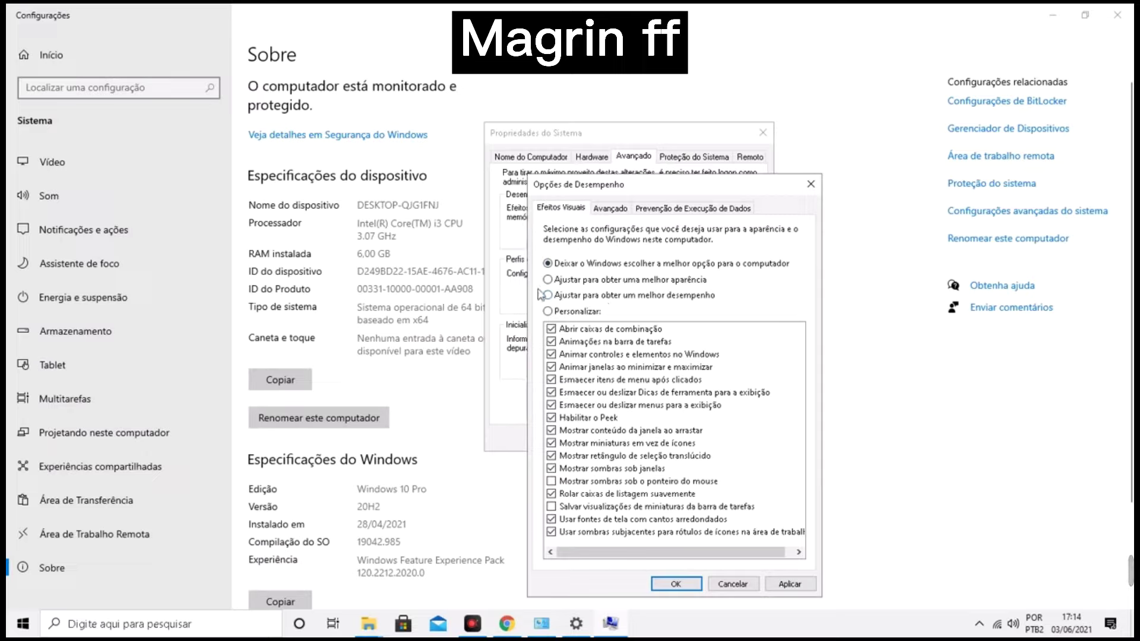
{"action": "left_click", "coordinate": [547, 295]}
{"action": "left_click", "coordinate": [652, 443]}
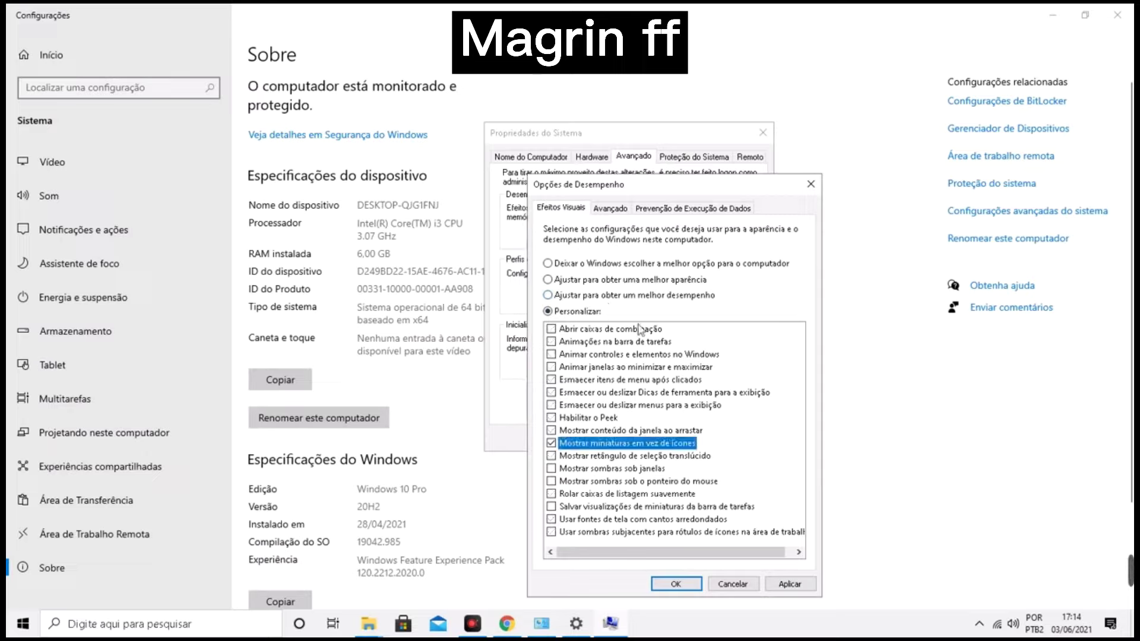
{"action": "left_click", "coordinate": [606, 297]}
{"action": "left_click", "coordinate": [601, 342]}
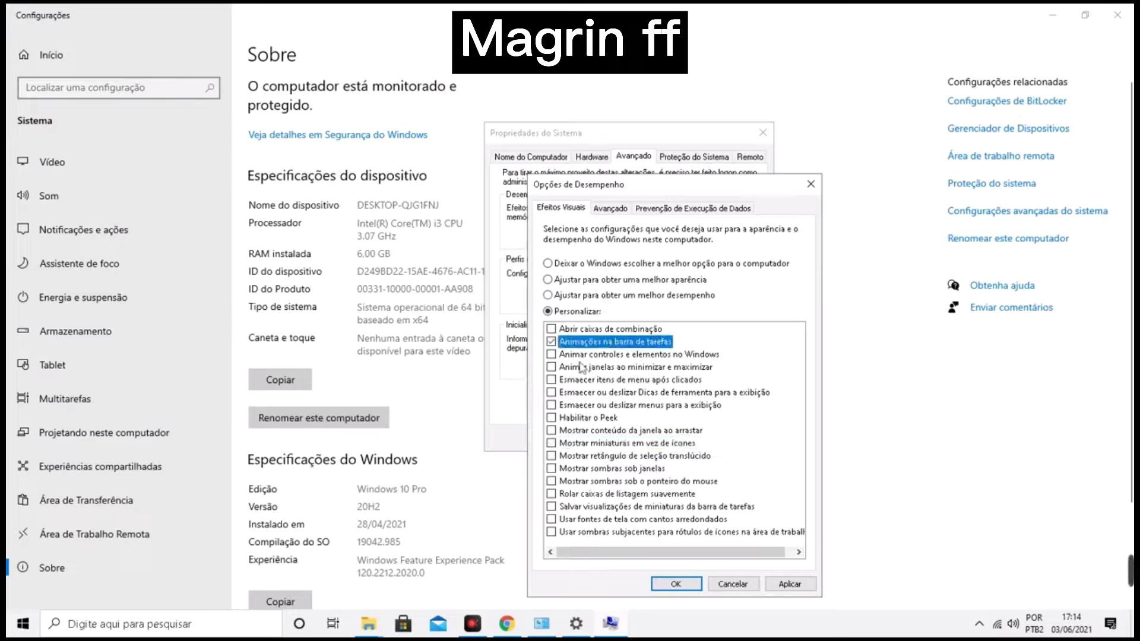
Turn off all visual effects using Ajustar para obter um melhor desempenho and confirm the performance options
{"action": "left_click", "coordinate": [565, 297]}
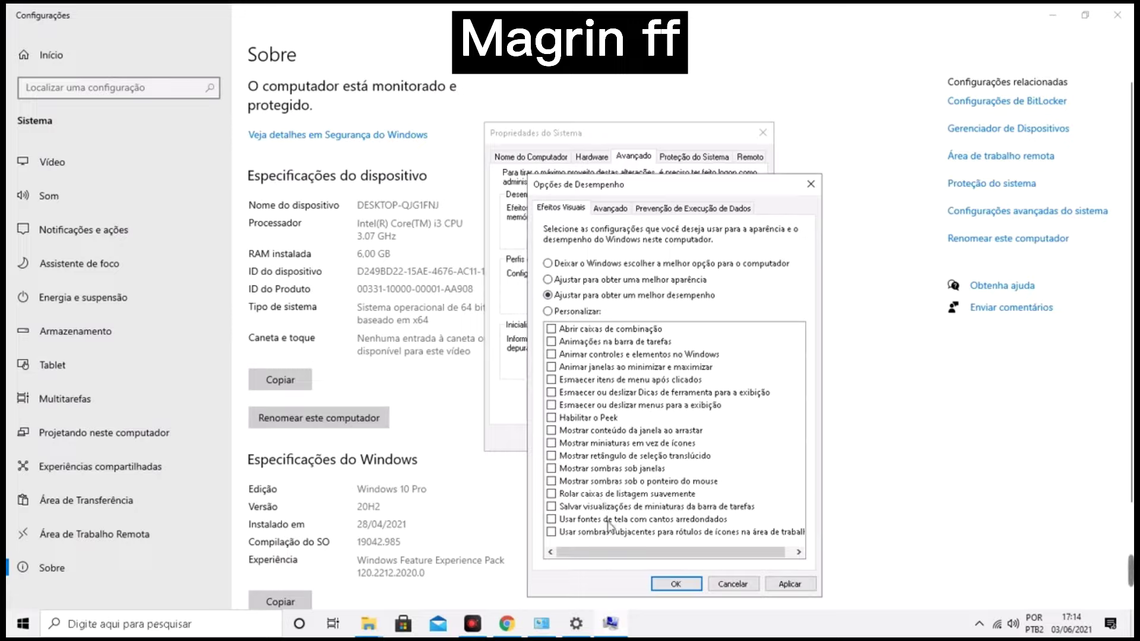
{"action": "left_click", "coordinate": [551, 520]}
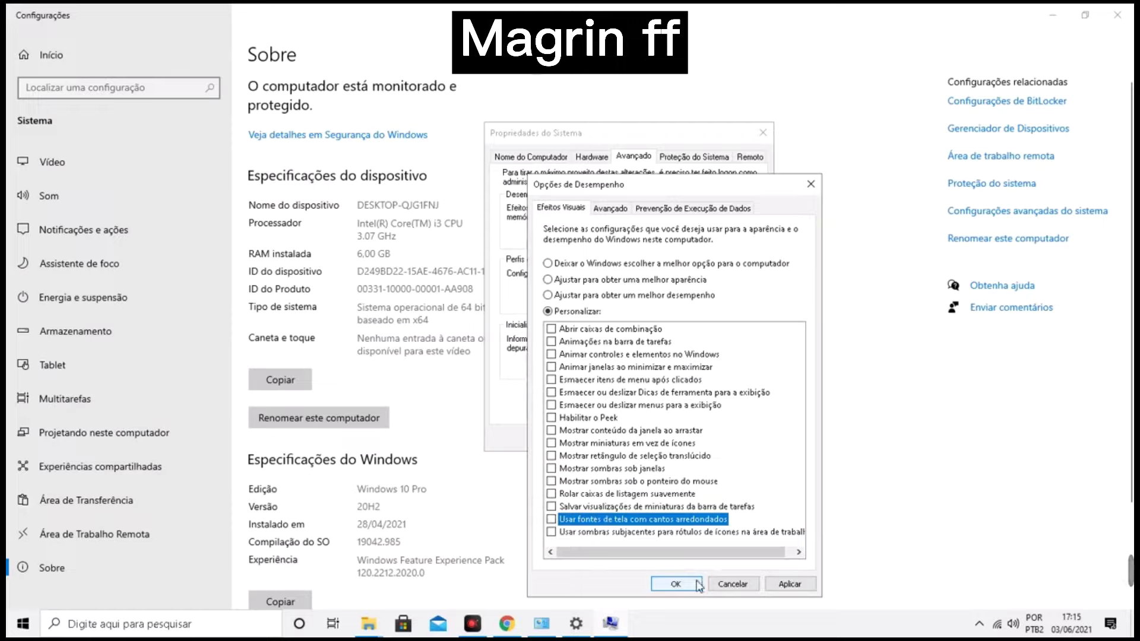
{"action": "left_click", "coordinate": [700, 585]}
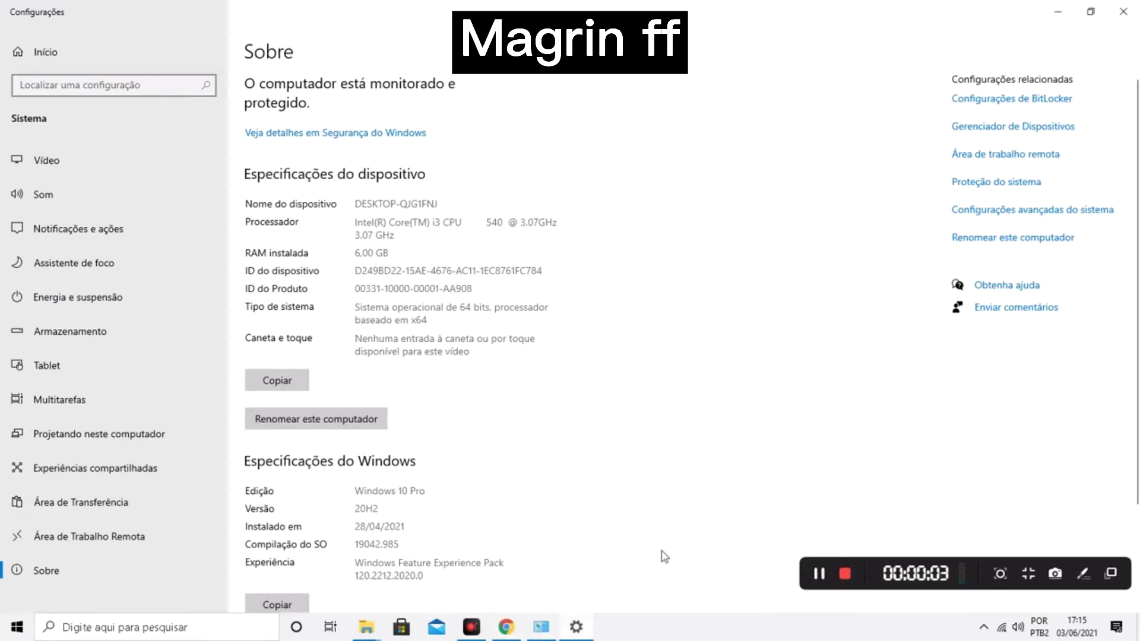
Close the Configurações window and the Sistema e Segurança window to return to the desktop
{"action": "key", "text": "alt+F4"}
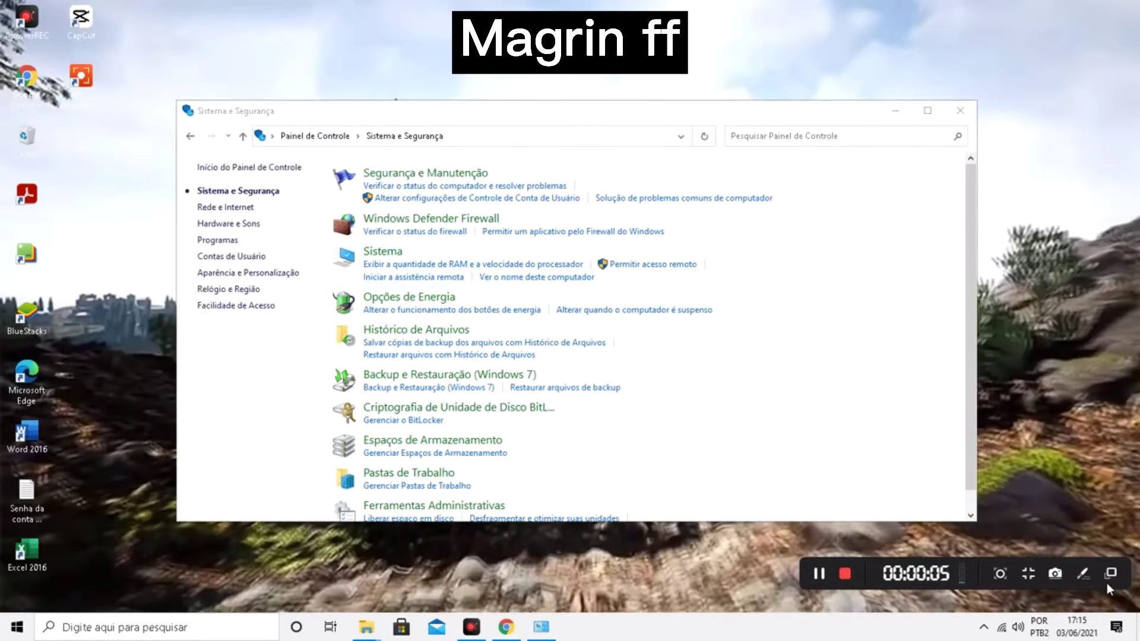
{"action": "left_click", "coordinate": [1082, 574]}
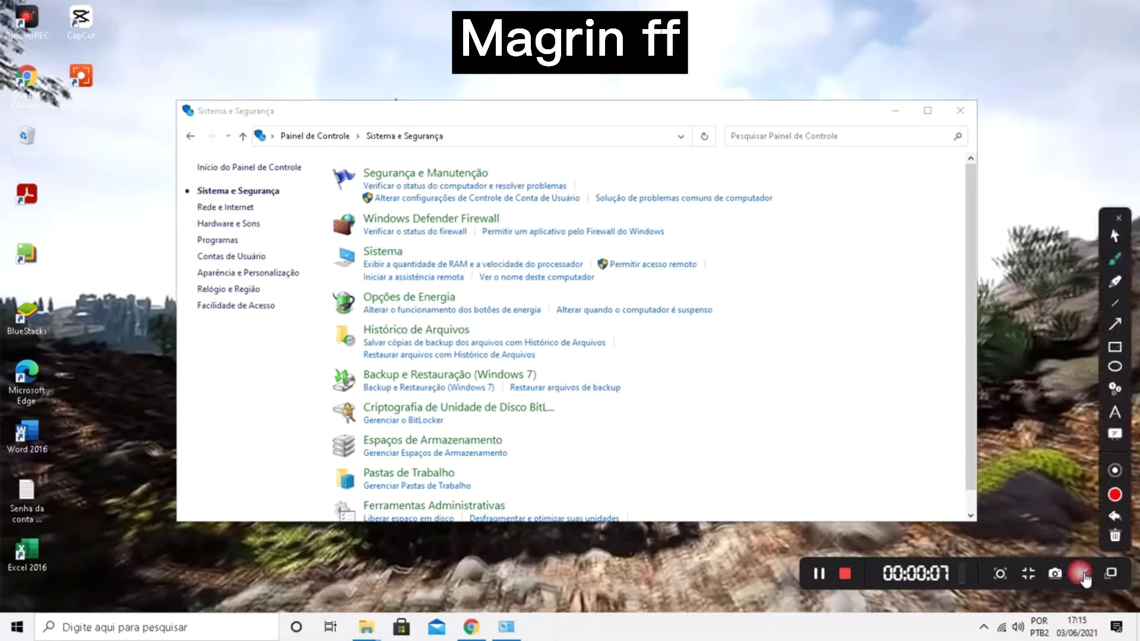
{"action": "left_click", "coordinate": [1115, 236]}
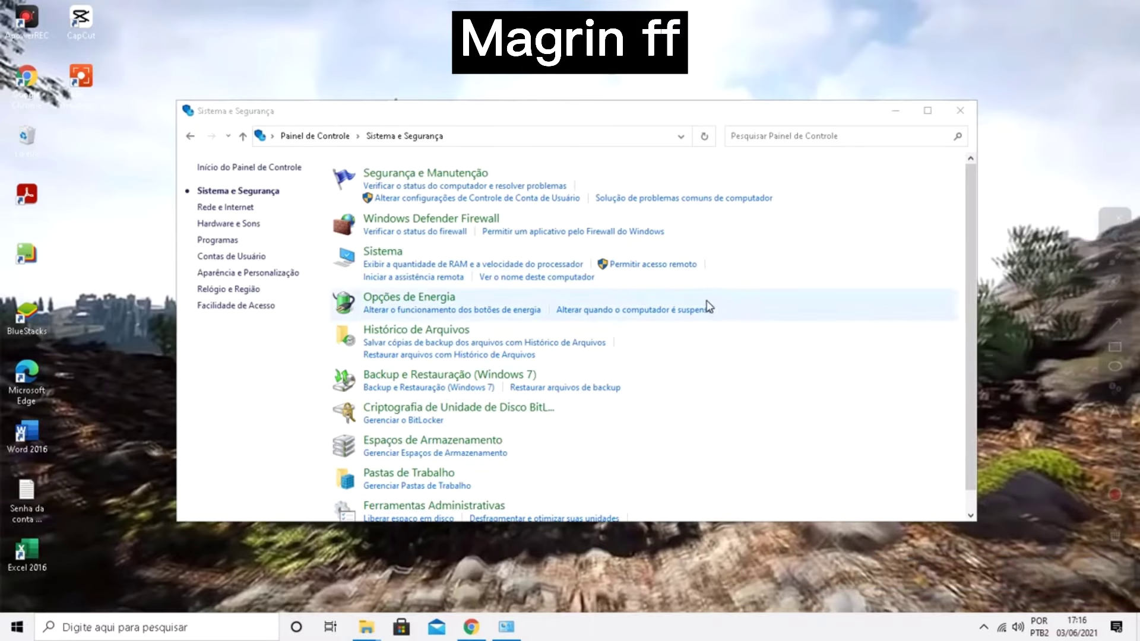
{"action": "left_click", "coordinate": [963, 112]}
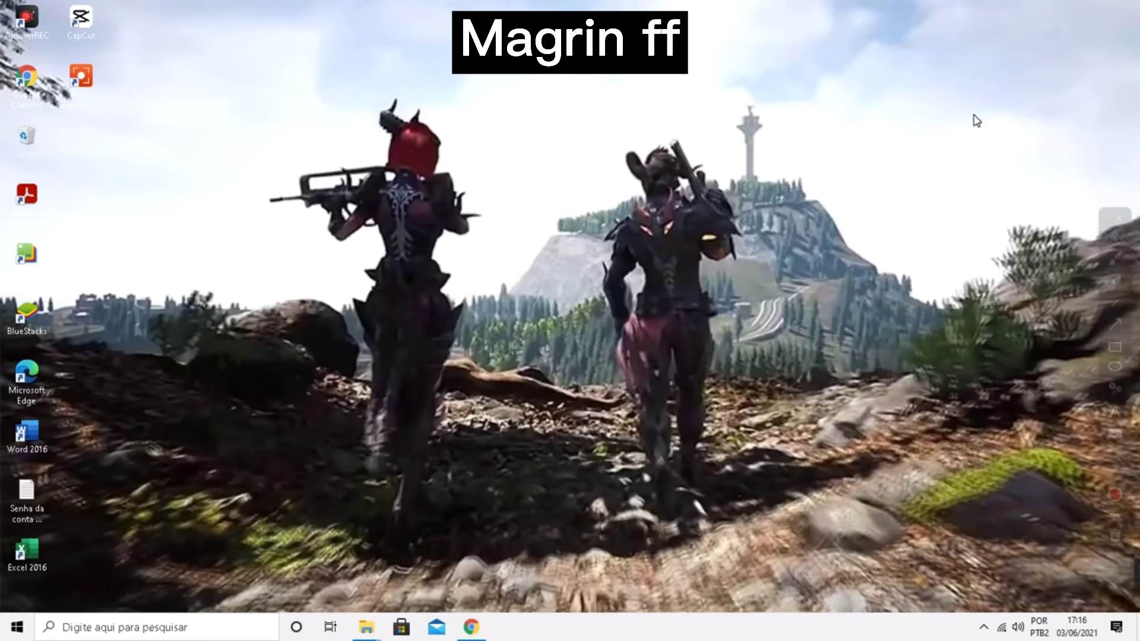
Reopen Painel de Controle and go to Opções de Energia under Hardware e Sons
{"action": "left_click", "coordinate": [17, 627]}
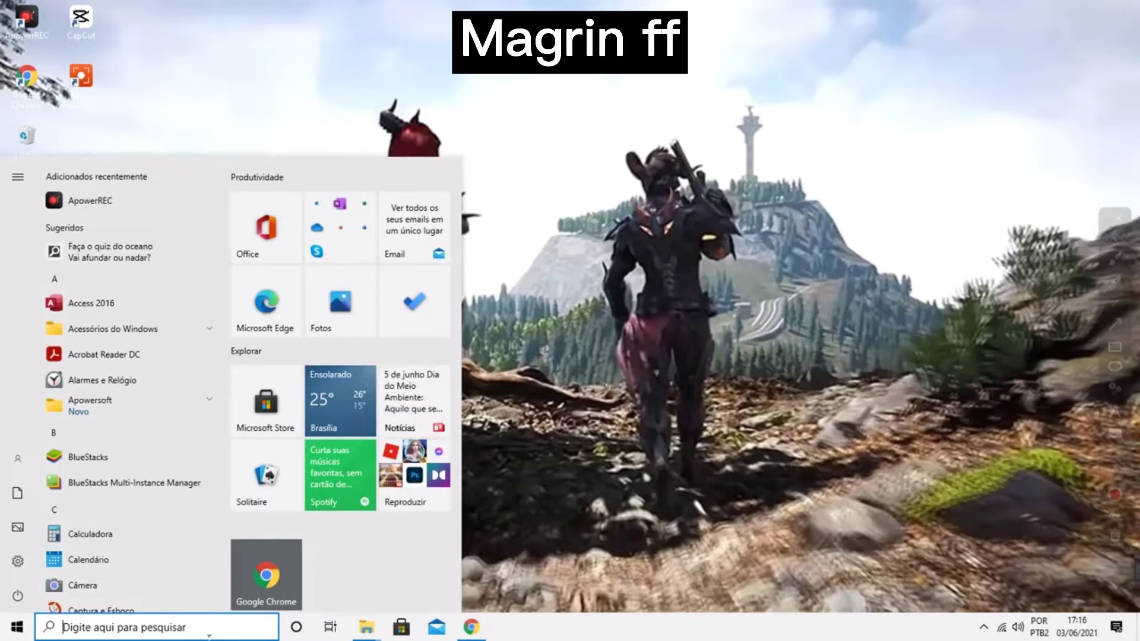
{"action": "type", "text": "PAINEL"}
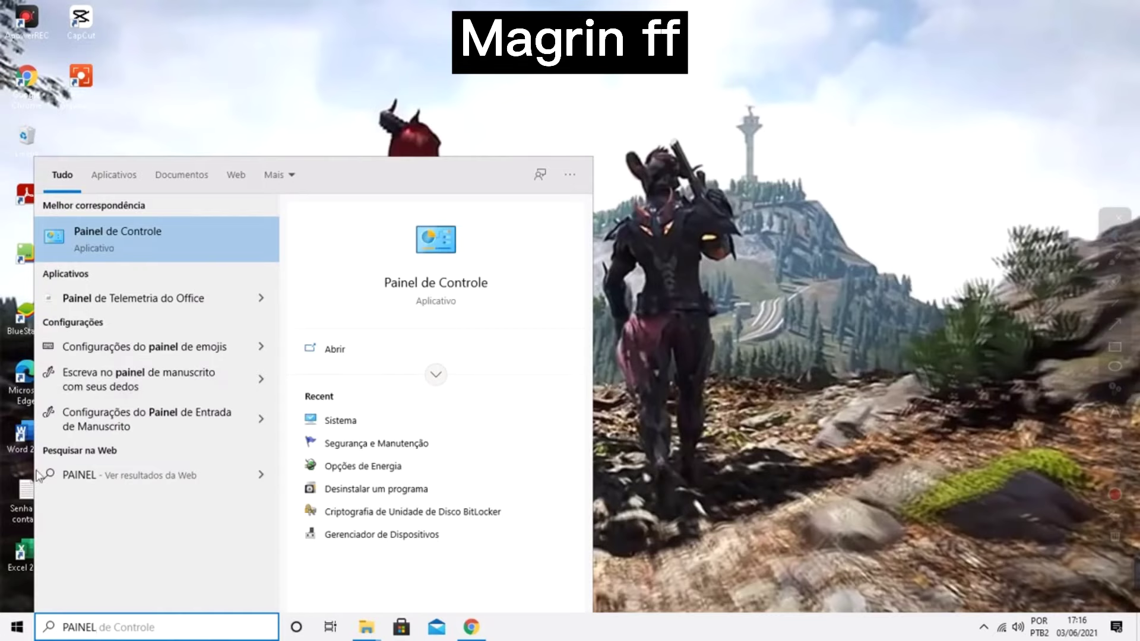
{"action": "left_click", "coordinate": [153, 250]}
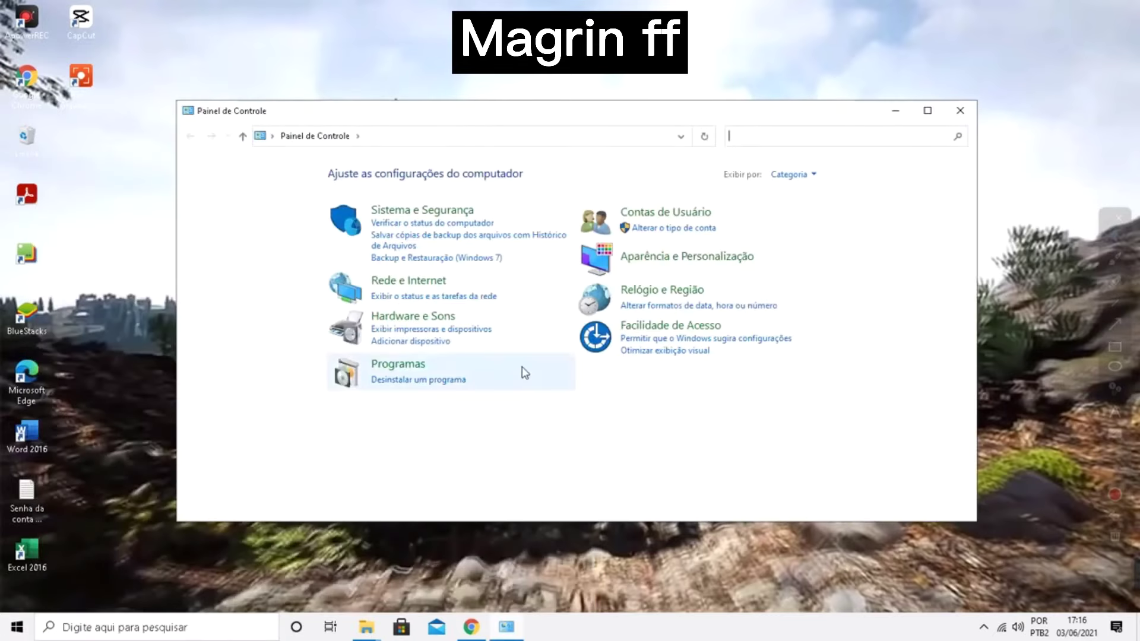
{"action": "left_click", "coordinate": [443, 319]}
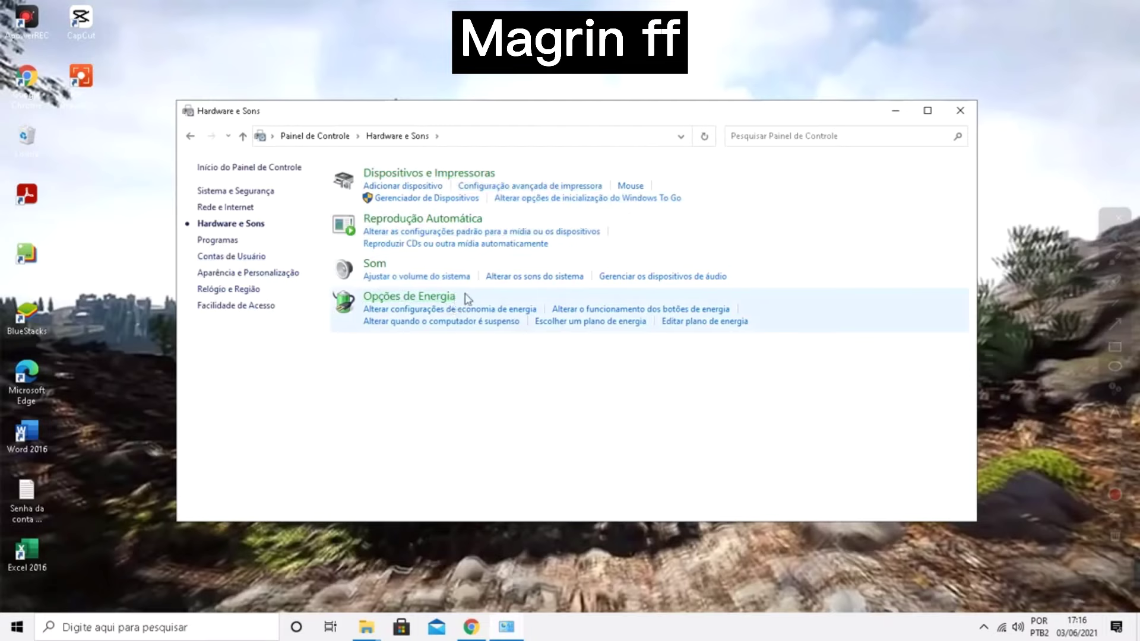
{"action": "left_click", "coordinate": [490, 307]}
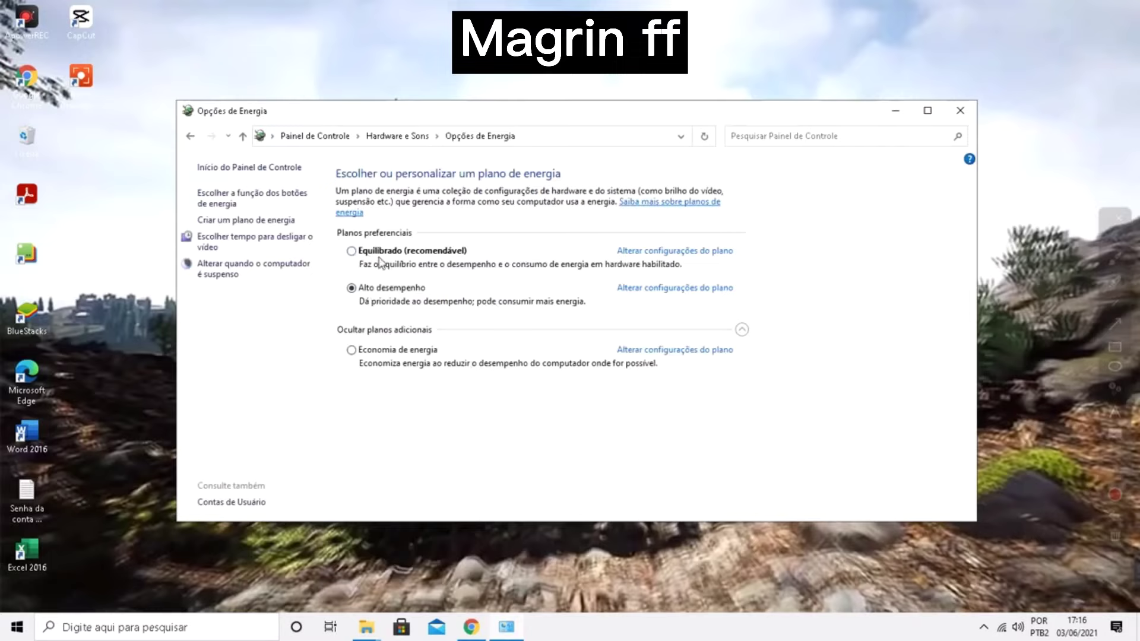
Set the power plan to Alto desempenho and close the power options
{"action": "left_click", "coordinate": [351, 251]}
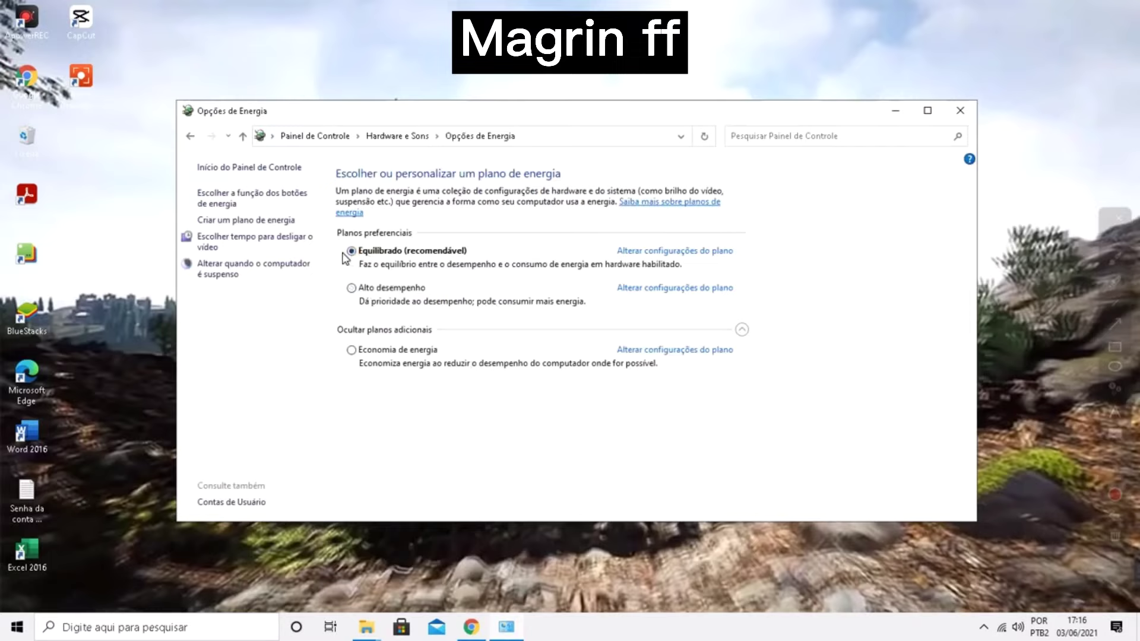
{"action": "left_click", "coordinate": [370, 287]}
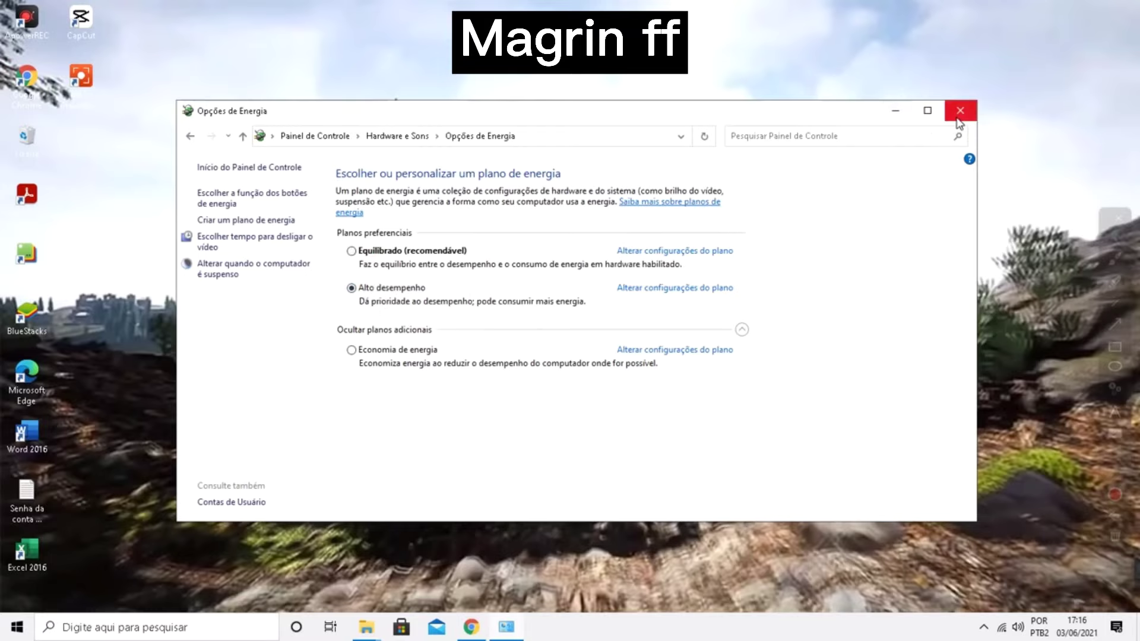
{"action": "left_click", "coordinate": [959, 112]}
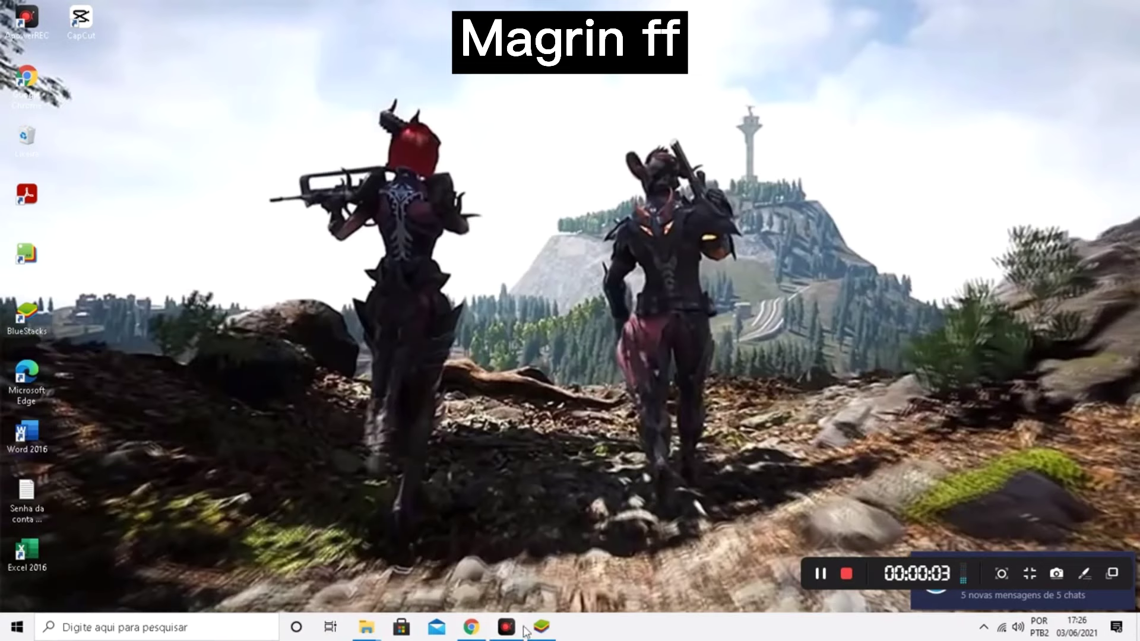
Switch to BlueStacks and open its Configurações dialog
{"action": "left_click", "coordinate": [541, 627]}
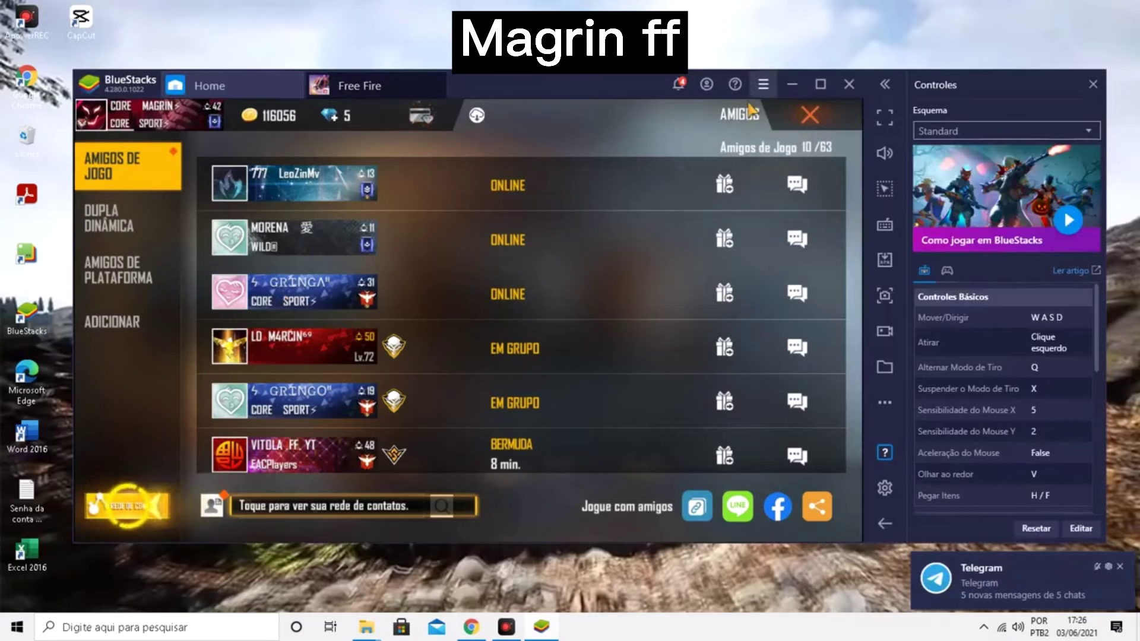
{"action": "left_click", "coordinate": [763, 84]}
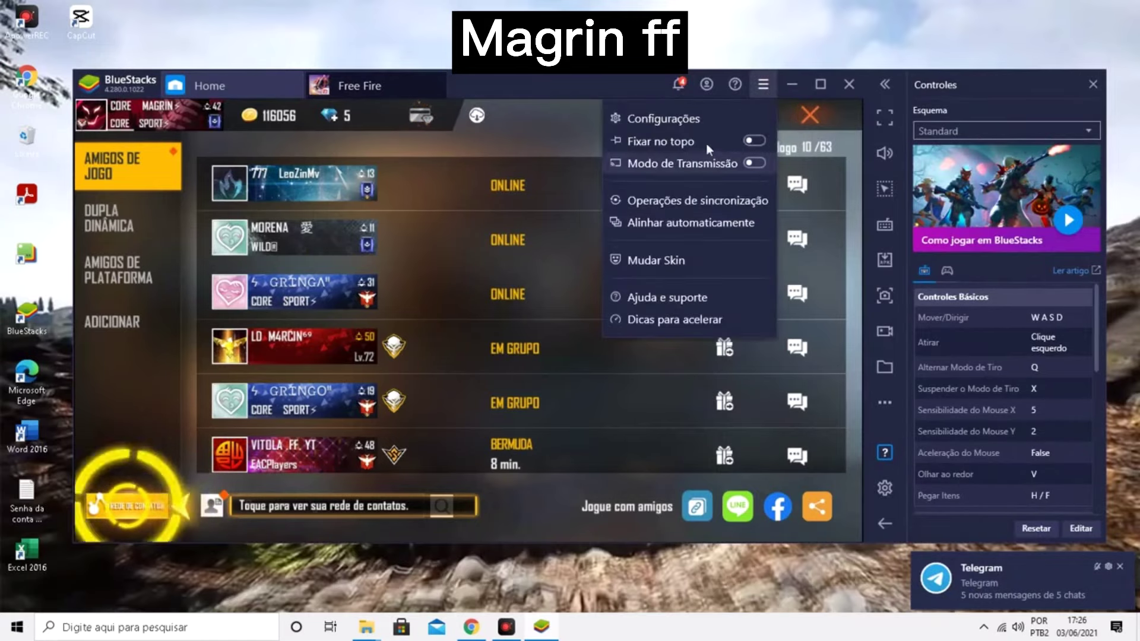
{"action": "left_click", "coordinate": [661, 125]}
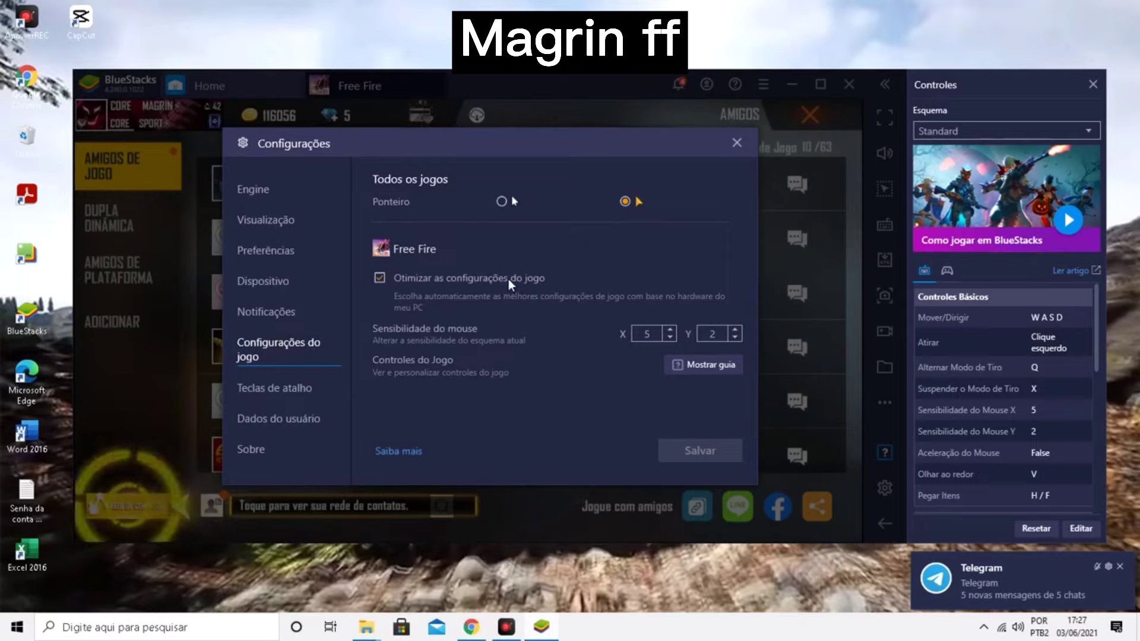
Look through the Preferências and Visualização settings, and examine the full list of Engine options
{"action": "left_click", "coordinate": [265, 250]}
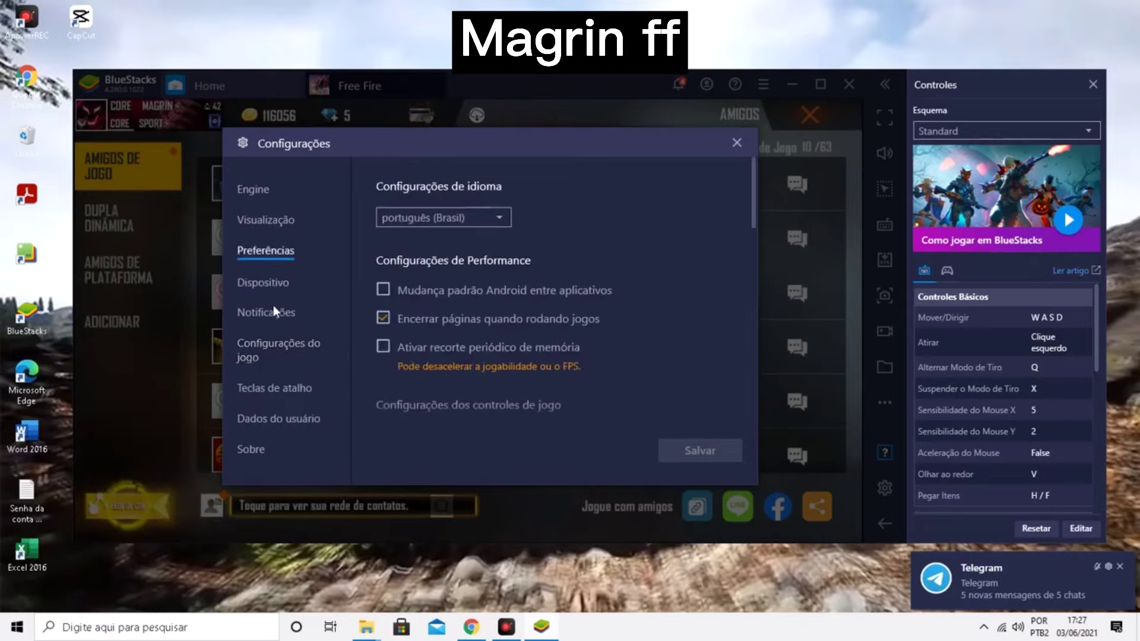
{"action": "left_click", "coordinate": [275, 219]}
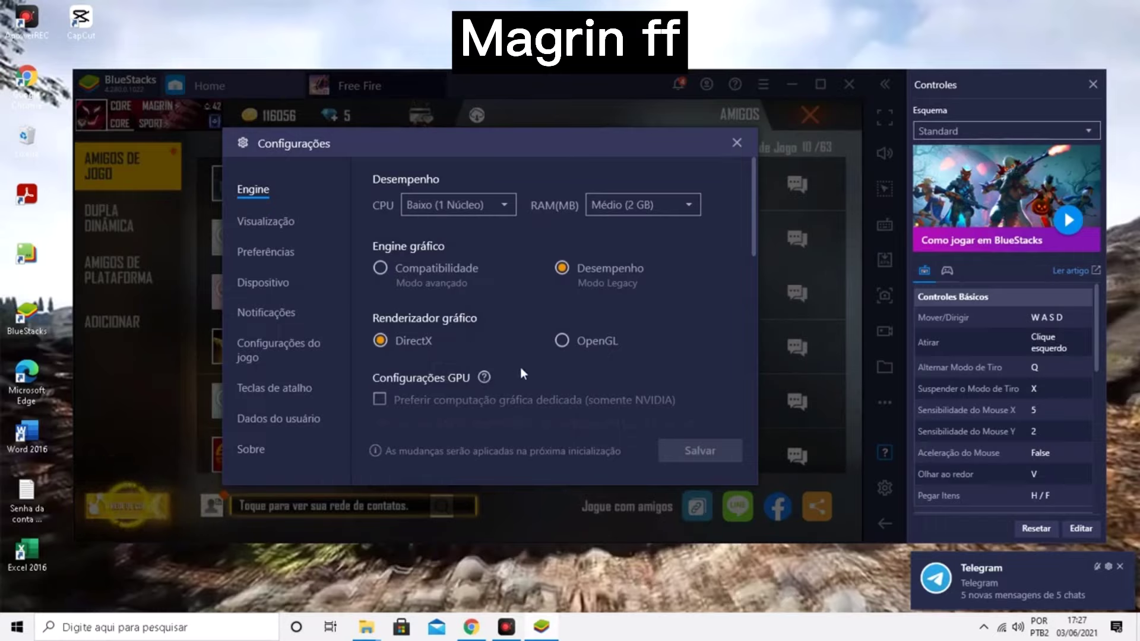
{"action": "scroll", "coordinate": [502, 424], "scroll_direction": "down", "scroll_amount": 5}
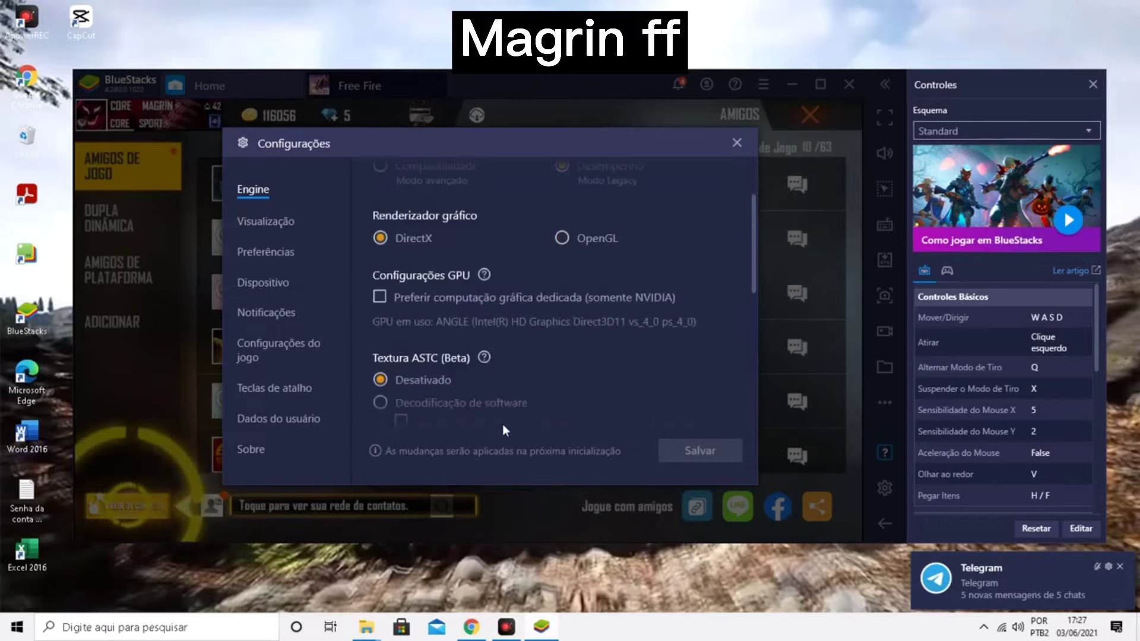
{"action": "scroll", "coordinate": [503, 424], "scroll_direction": "down", "scroll_amount": 5}
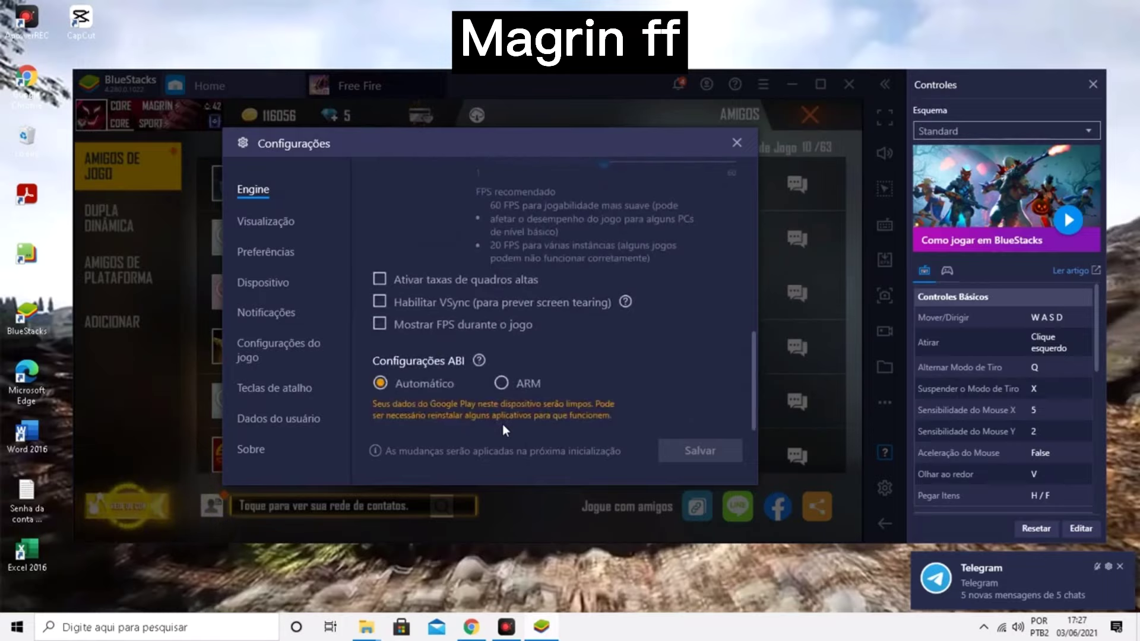
{"action": "scroll", "coordinate": [502, 424], "scroll_direction": "up", "scroll_amount": 10}
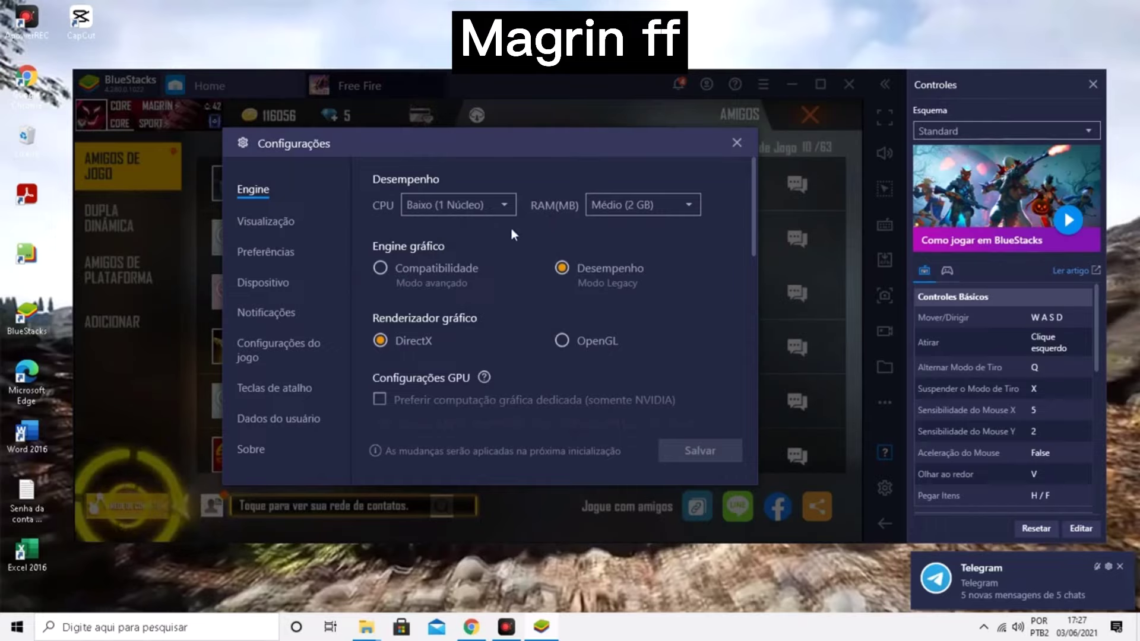
Check the CPU core choices, try the Alto (3 GB) RAM allocation, and return it to Médio (2 GB)
{"action": "left_click", "coordinate": [508, 206]}
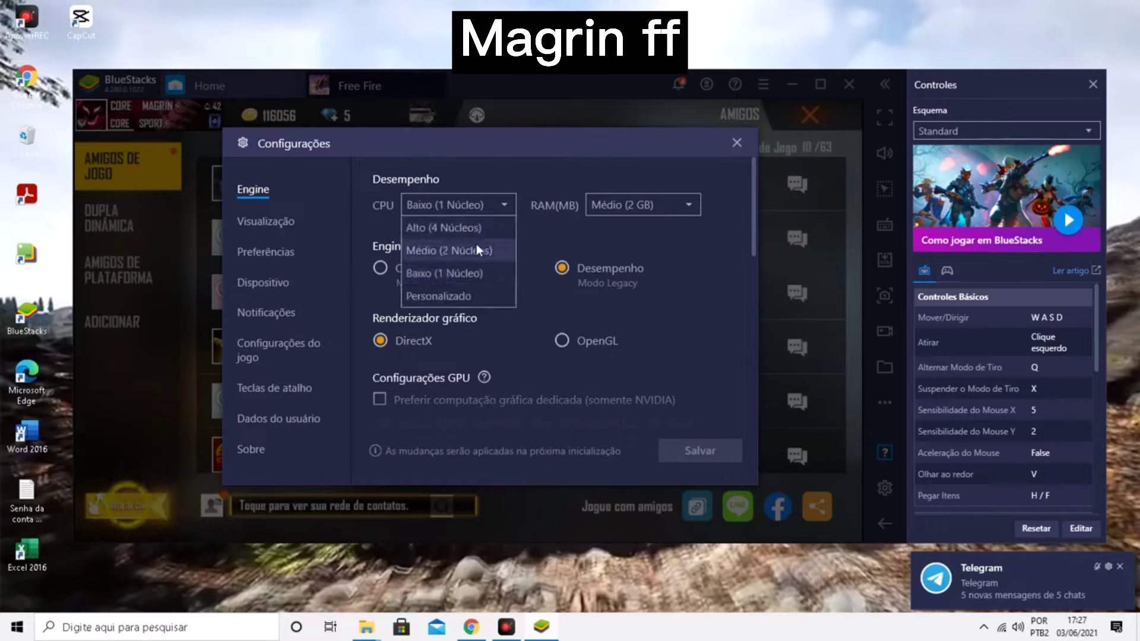
{"action": "left_click", "coordinate": [571, 214]}
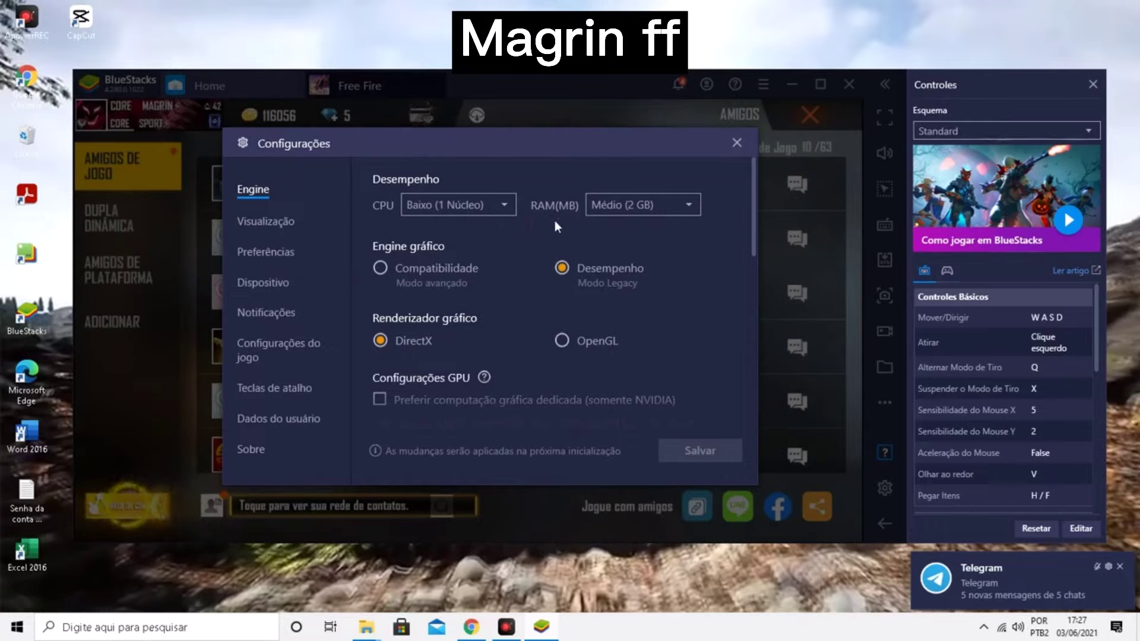
{"action": "left_click", "coordinate": [591, 209]}
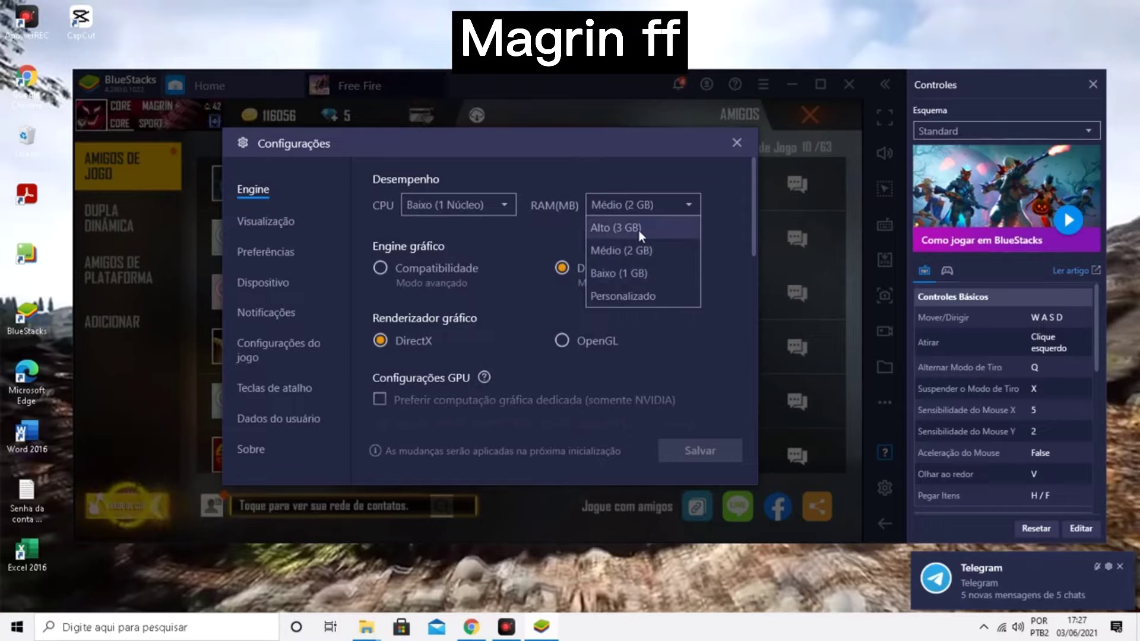
{"action": "left_click", "coordinate": [651, 219]}
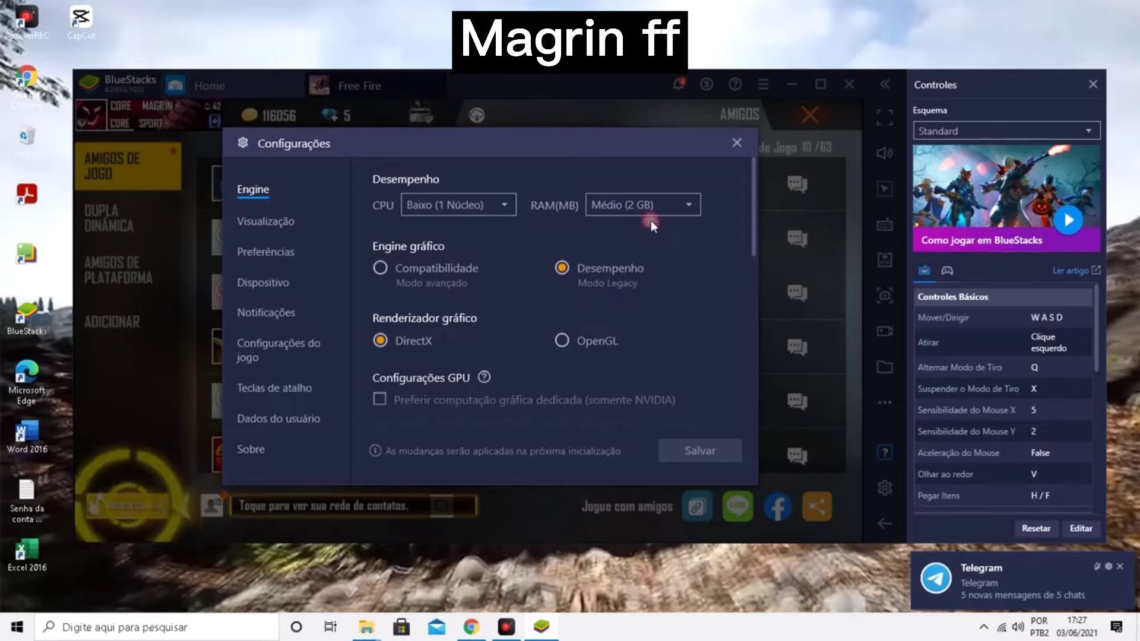
{"action": "left_click", "coordinate": [674, 206]}
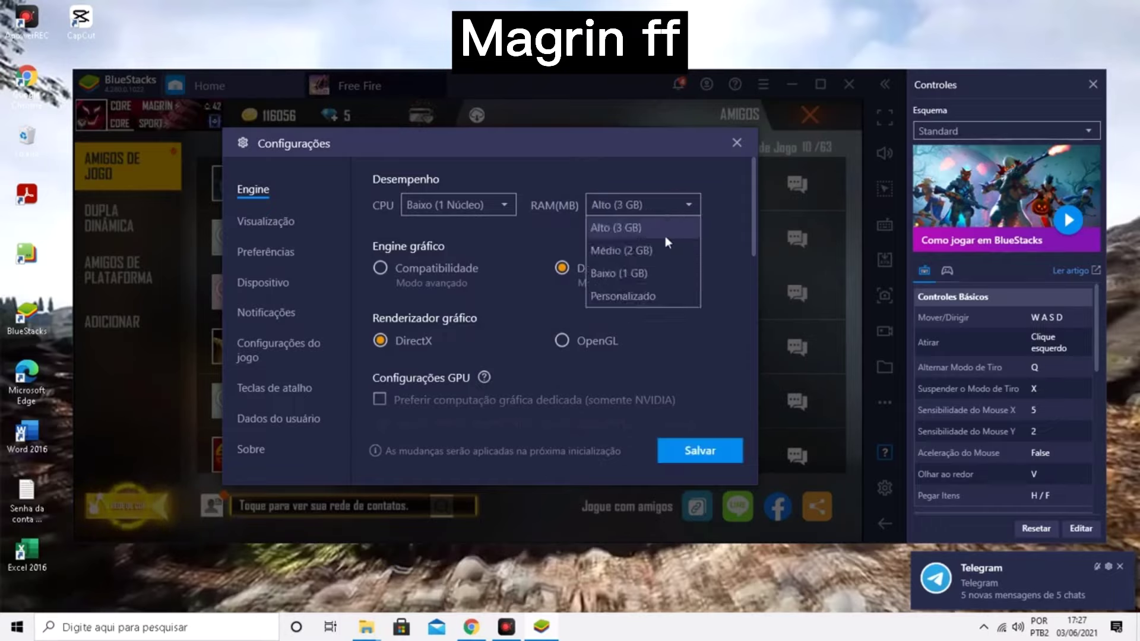
{"action": "left_click", "coordinate": [648, 254]}
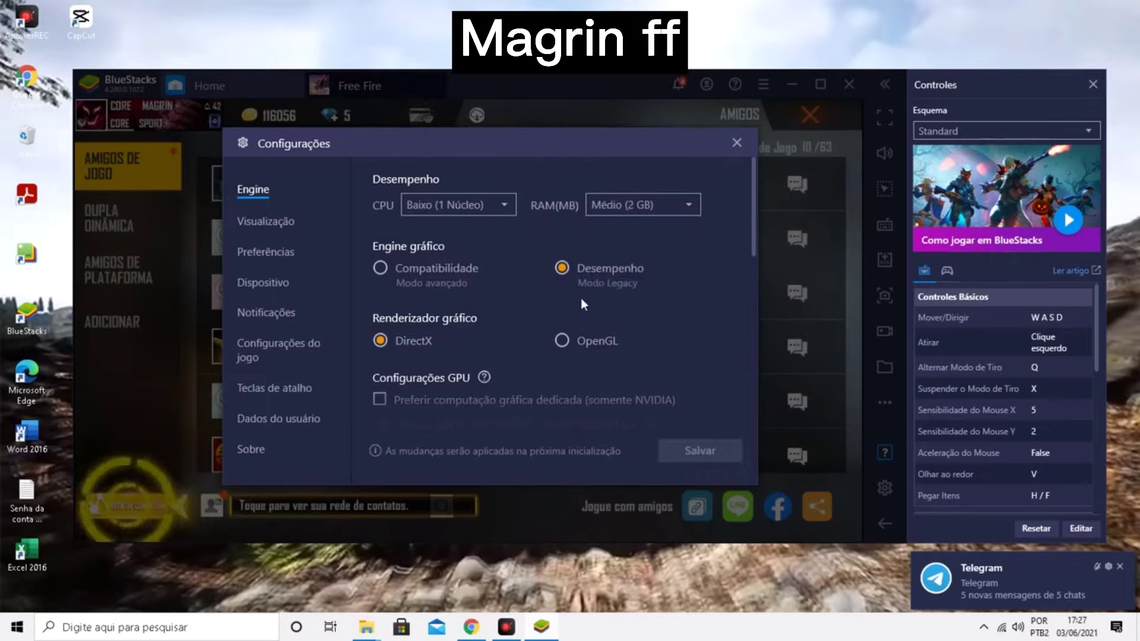
Try to save OpenGL as the graphics renderer, dismiss the BlueStacks restart request, and restore DirectX
{"action": "scroll", "coordinate": [549, 368], "scroll_direction": "down", "scroll_amount": 3}
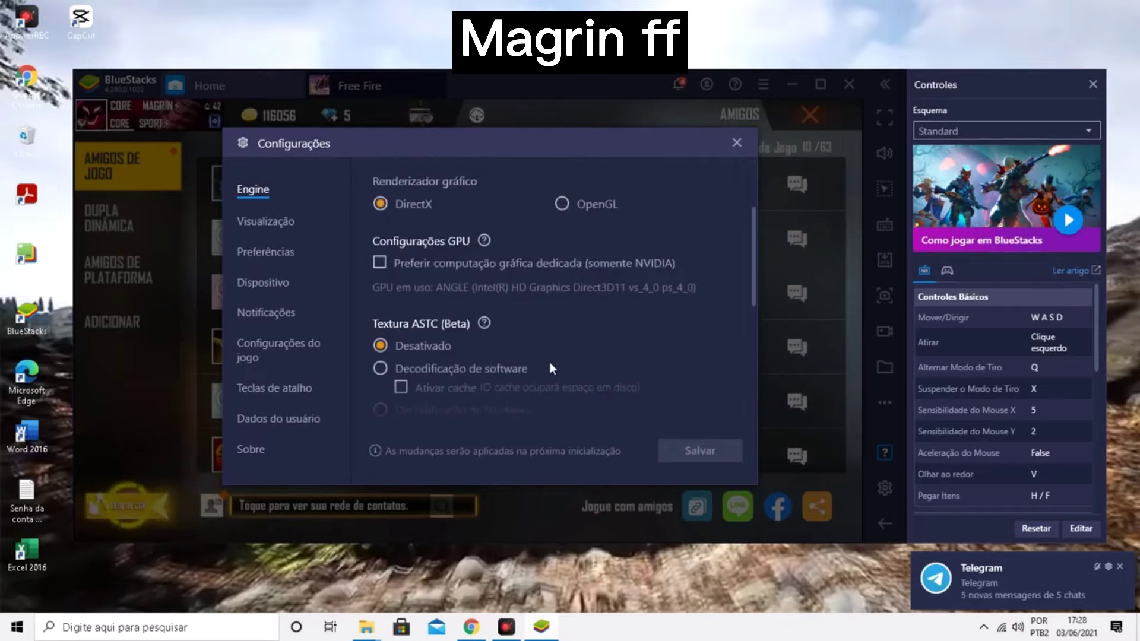
{"action": "scroll", "coordinate": [549, 368], "scroll_direction": "up", "scroll_amount": 2}
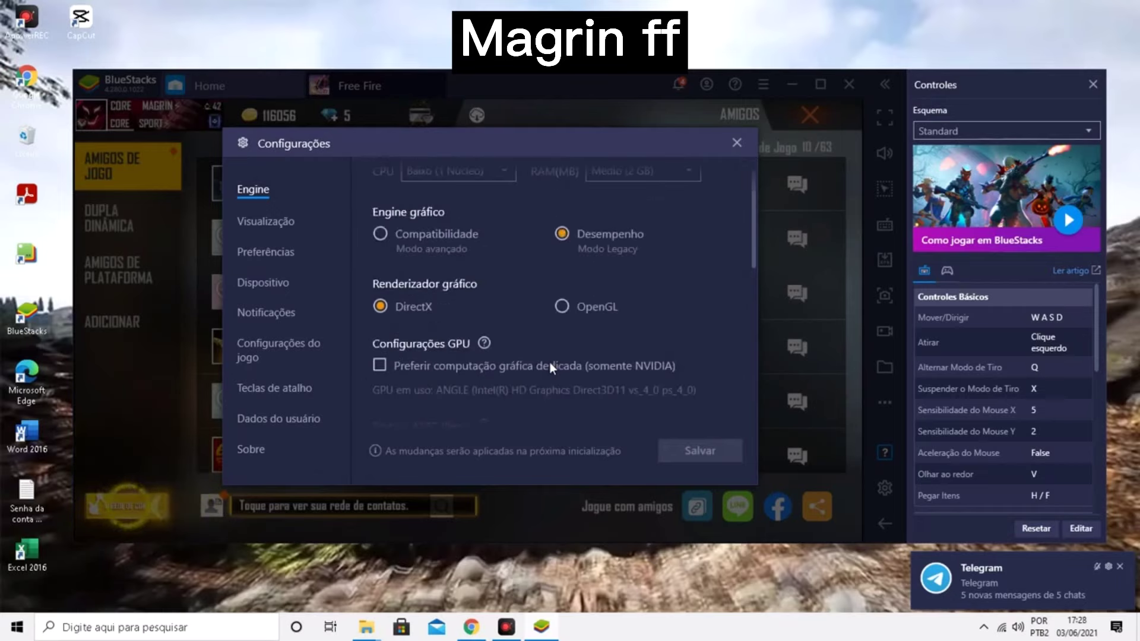
{"action": "scroll", "coordinate": [391, 302], "scroll_direction": "up", "scroll_amount": 1}
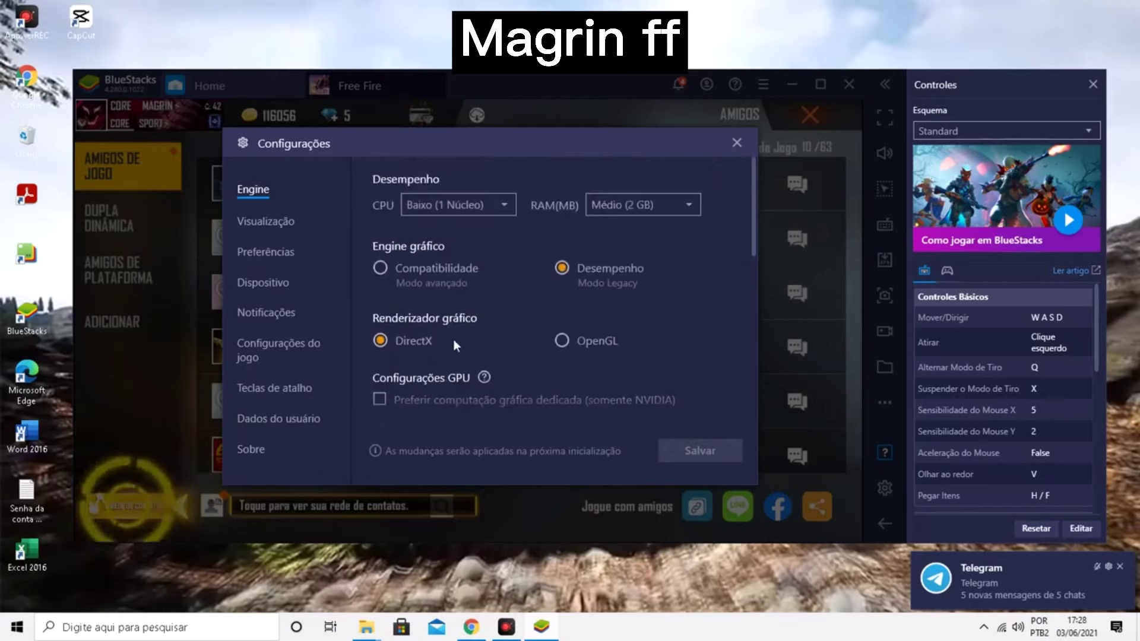
{"action": "left_click", "coordinate": [568, 340]}
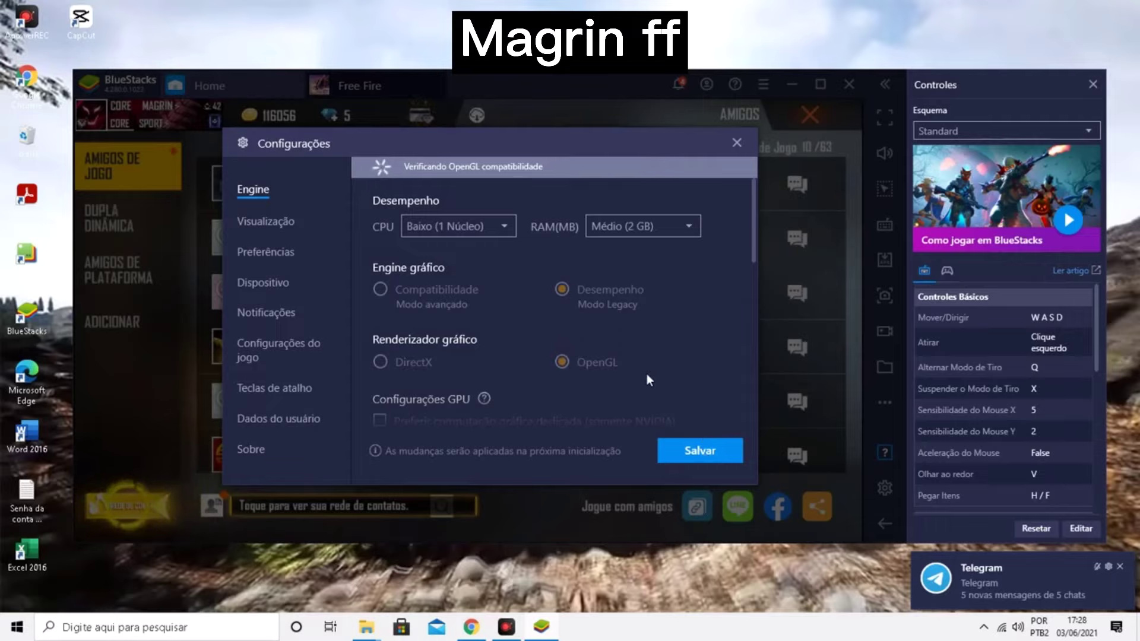
{"action": "left_click", "coordinate": [705, 455]}
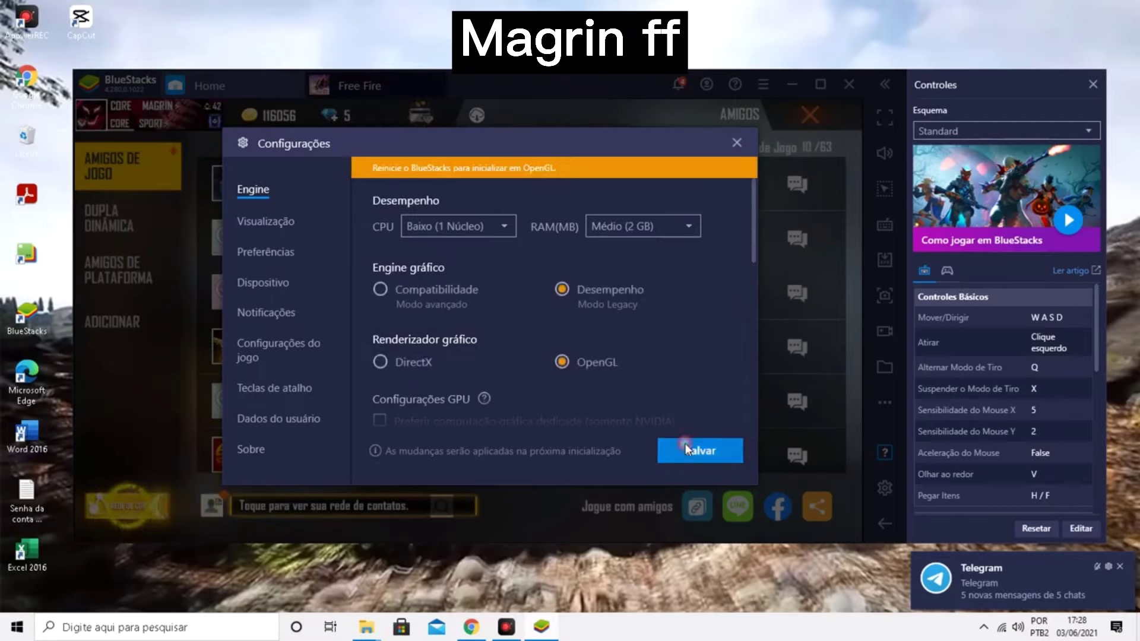
{"action": "left_click", "coordinate": [710, 455]}
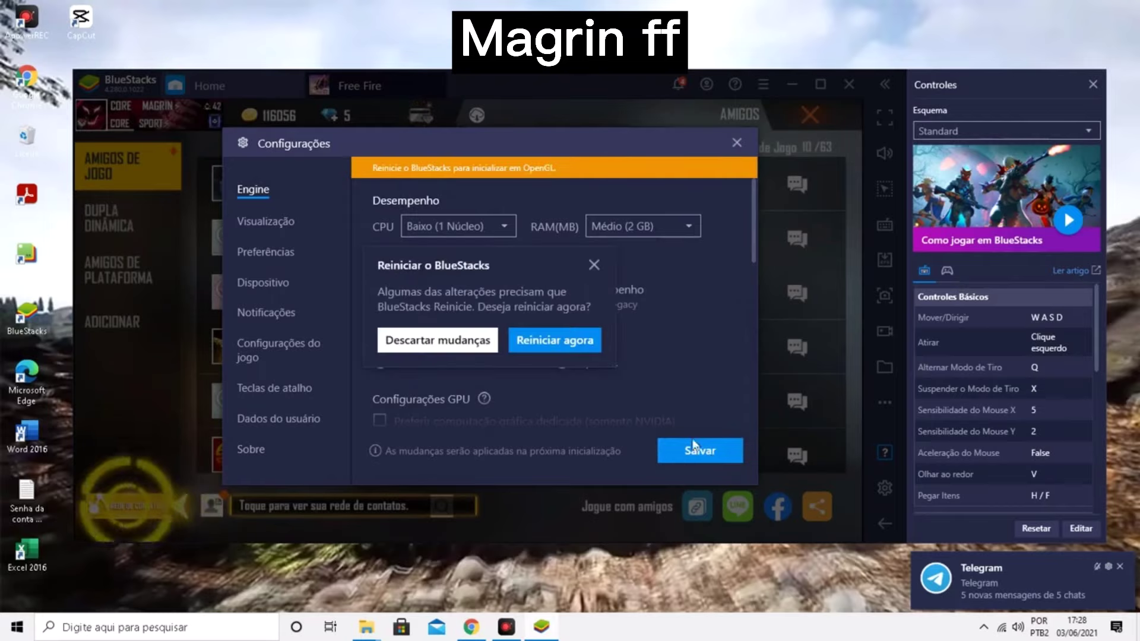
{"action": "left_click", "coordinate": [595, 264]}
{"action": "left_click", "coordinate": [431, 359]}
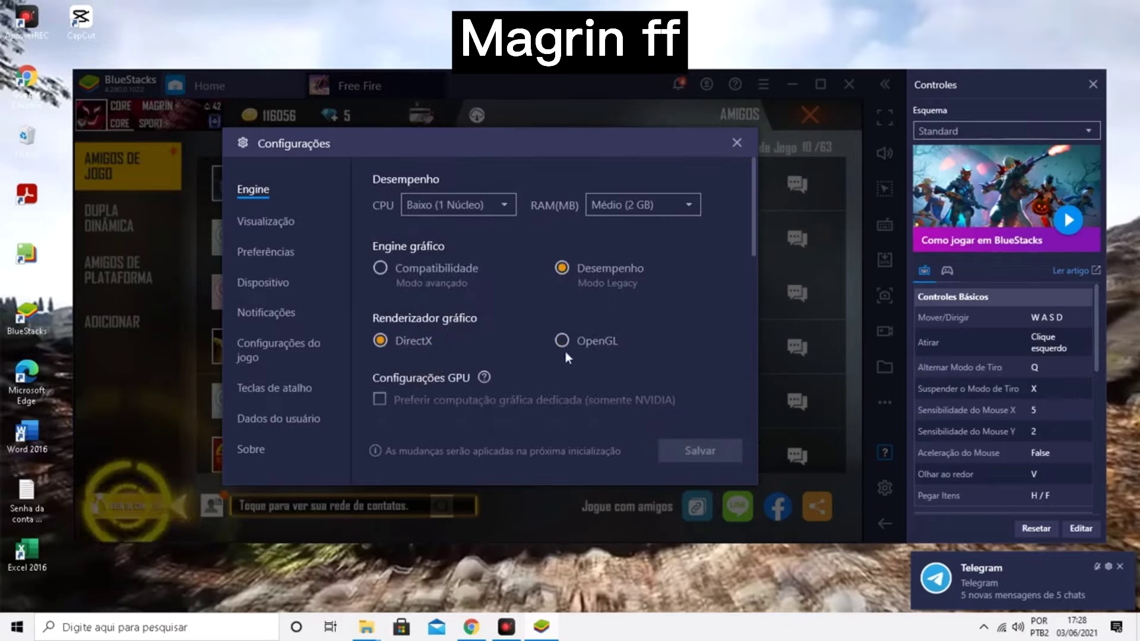
Examine the Engine options for GPU, Textura ASTC, Taxa de quadros and Configurações ABI
{"action": "scroll", "coordinate": [566, 354], "scroll_direction": "down", "scroll_amount": 1}
{"action": "scroll", "coordinate": [565, 351], "scroll_direction": "down", "scroll_amount": 1}
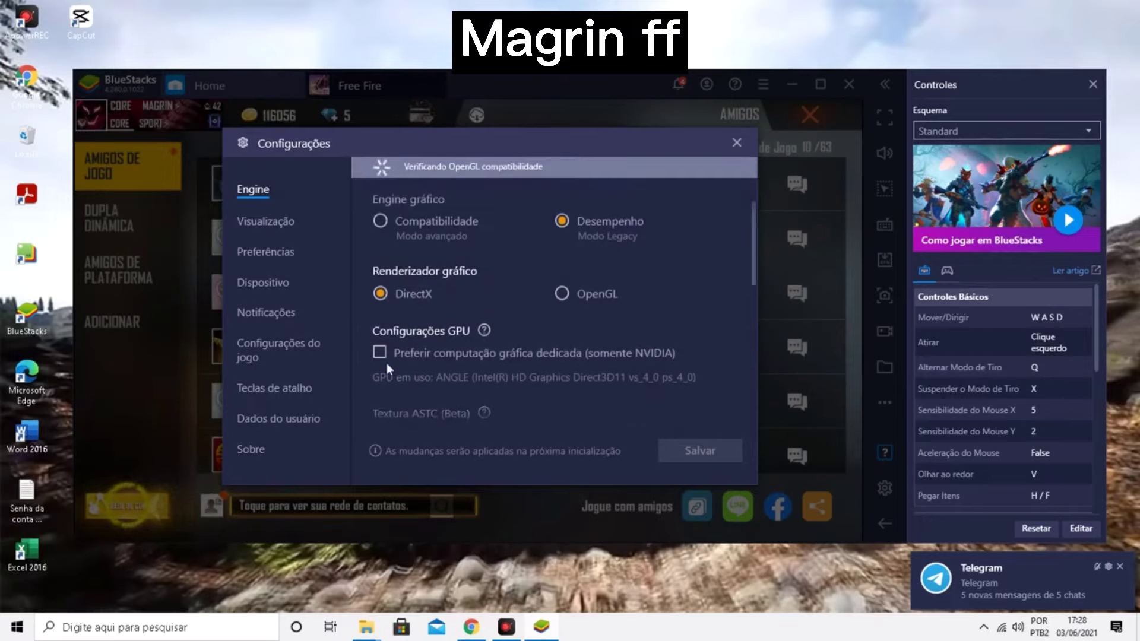
{"action": "scroll", "coordinate": [544, 316], "scroll_direction": "down", "scroll_amount": 1}
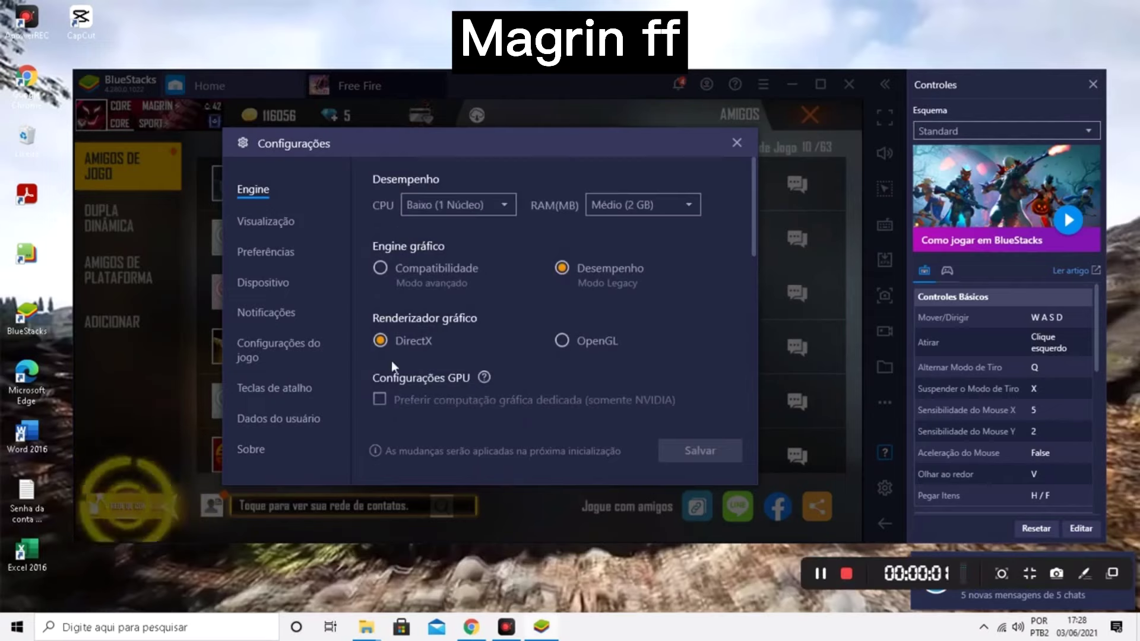
{"action": "scroll", "coordinate": [419, 323], "scroll_direction": "down", "scroll_amount": 6}
{"action": "scroll", "coordinate": [419, 327], "scroll_direction": "down", "scroll_amount": 1}
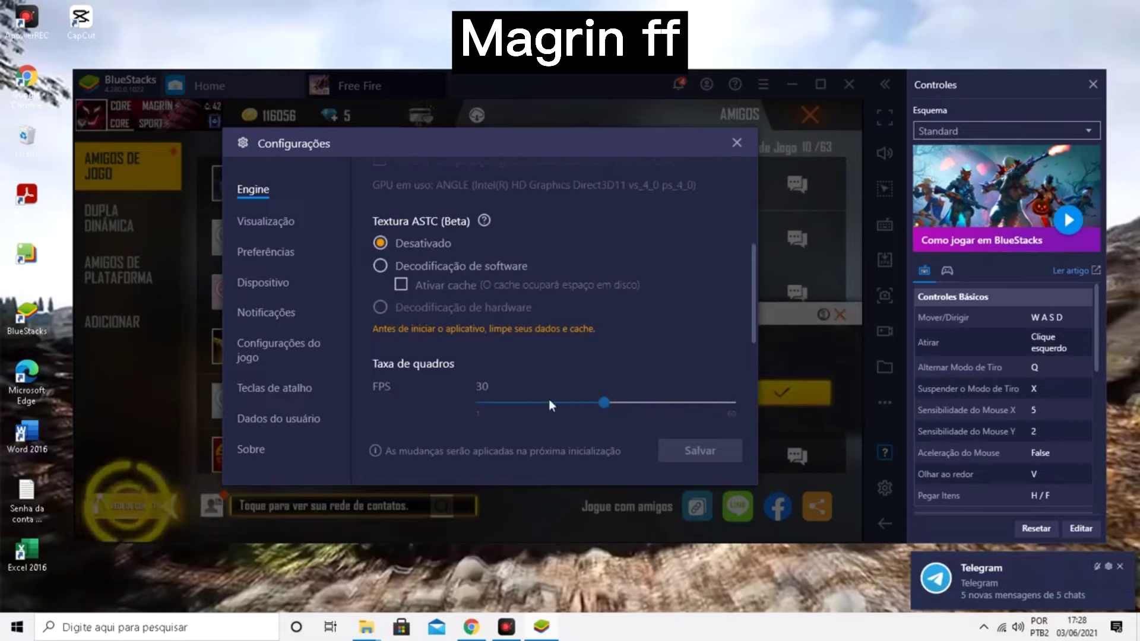
{"action": "scroll", "coordinate": [593, 394], "scroll_direction": "down", "scroll_amount": 5}
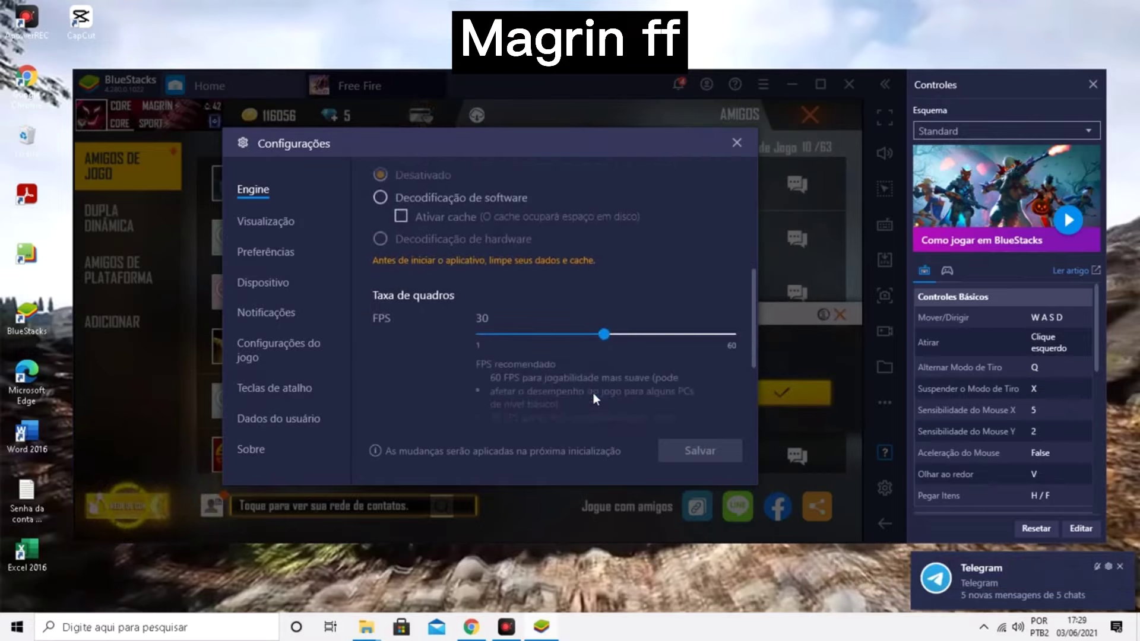
{"action": "scroll", "coordinate": [596, 366], "scroll_direction": "down", "scroll_amount": 1}
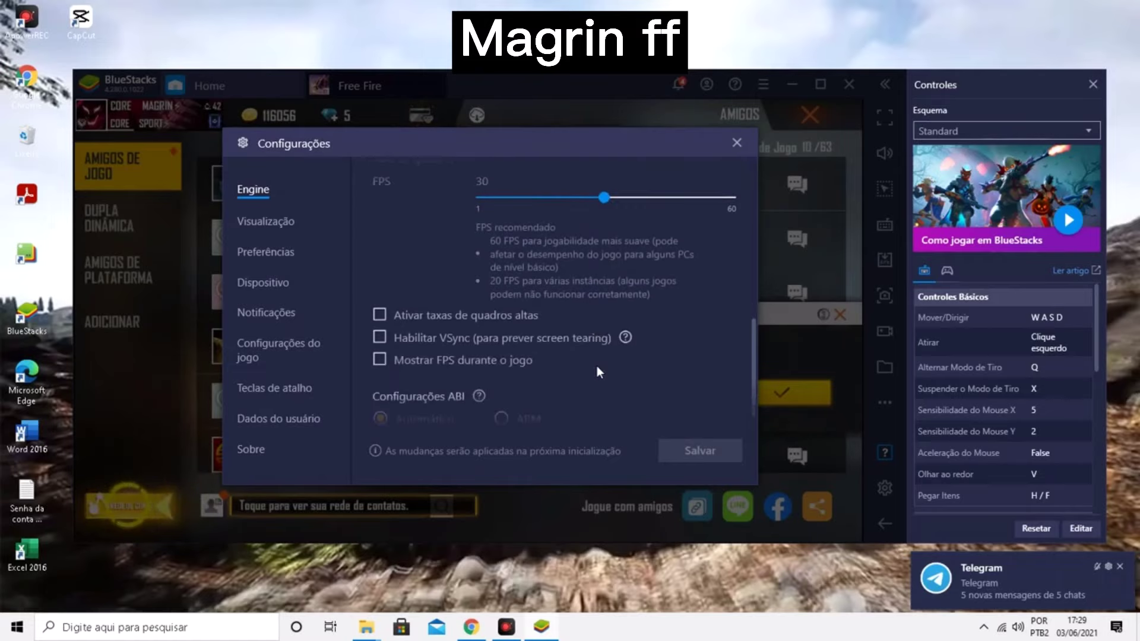
{"action": "scroll", "coordinate": [475, 351], "scroll_direction": "down", "scroll_amount": 1}
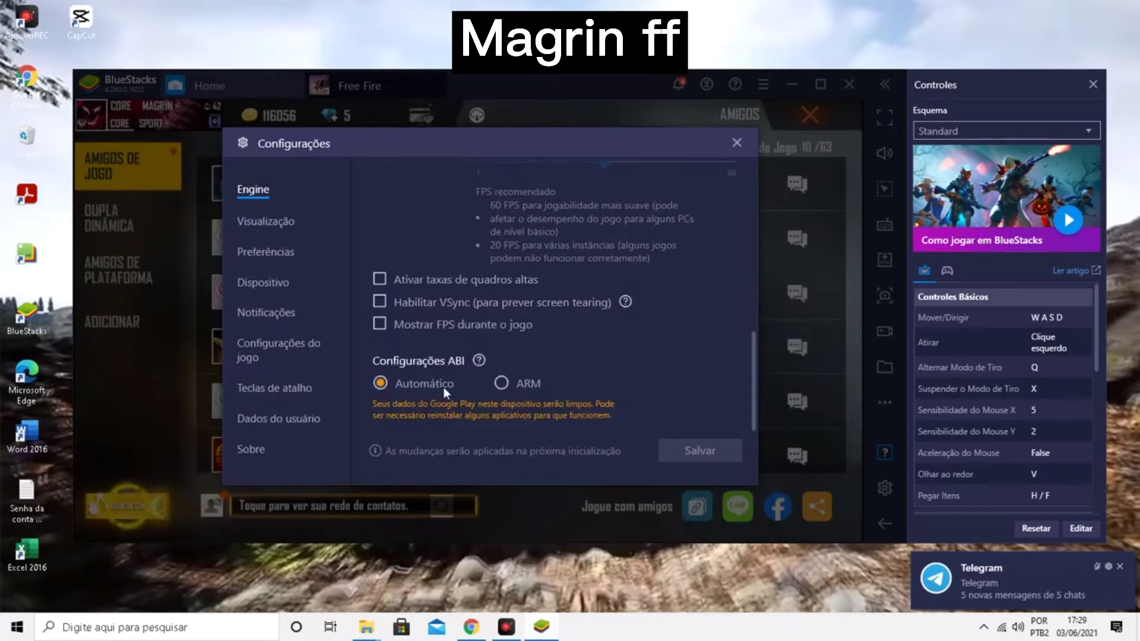
{"action": "scroll", "coordinate": [463, 375], "scroll_direction": "up", "scroll_amount": 8}
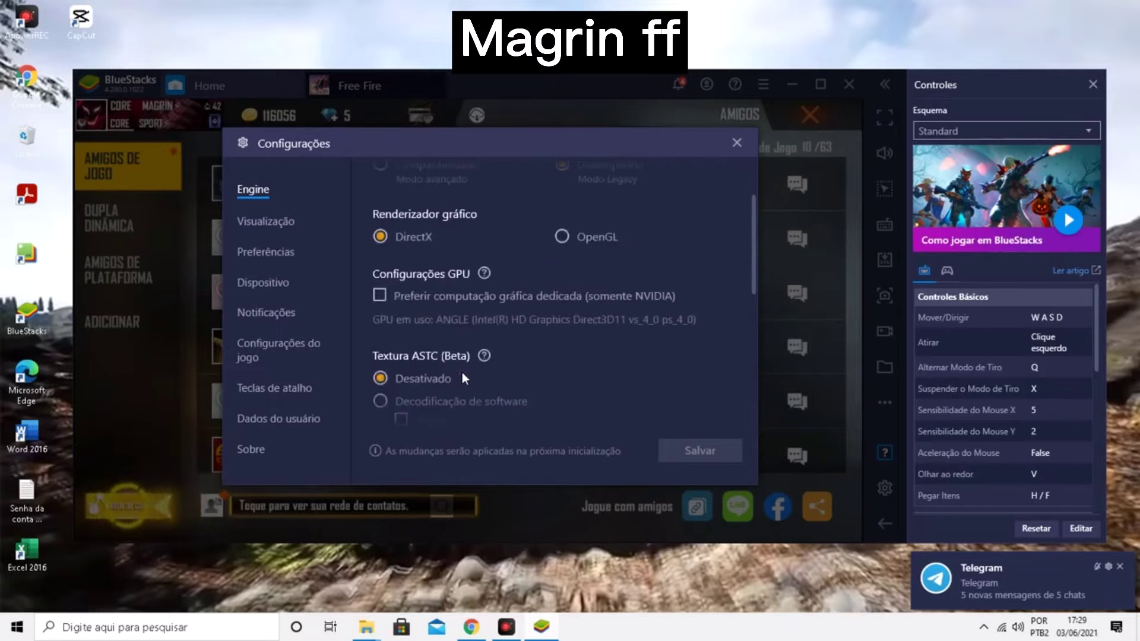
{"action": "scroll", "coordinate": [462, 373], "scroll_direction": "down", "scroll_amount": 1}
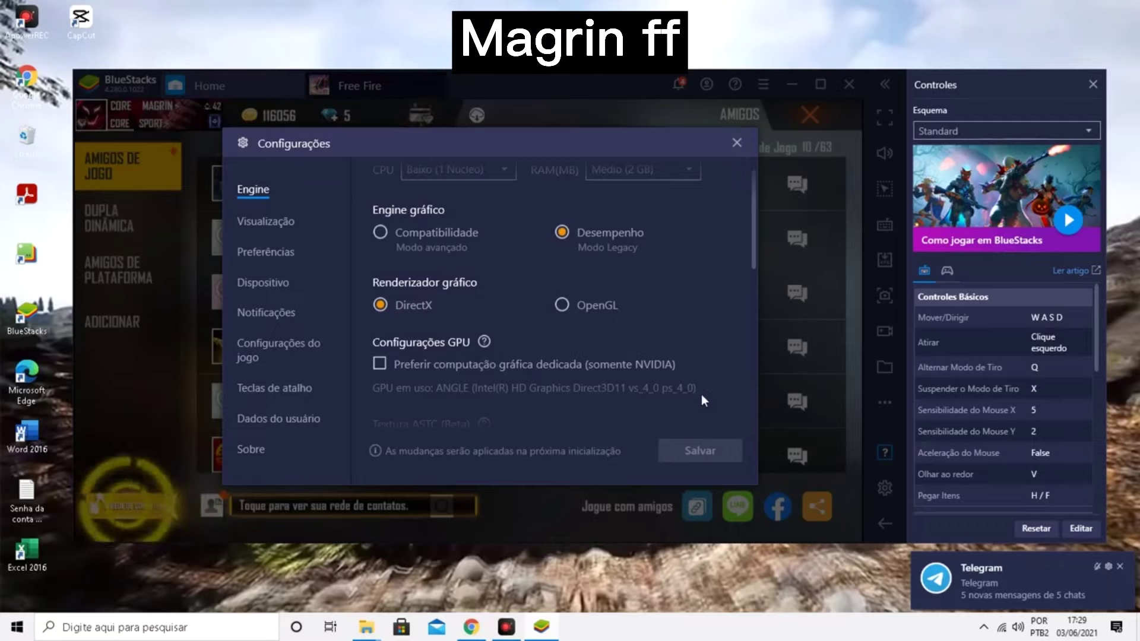
Examine the Visualização, Preferências, Dispositivo and Notificações settings
{"action": "left_click", "coordinate": [285, 222]}
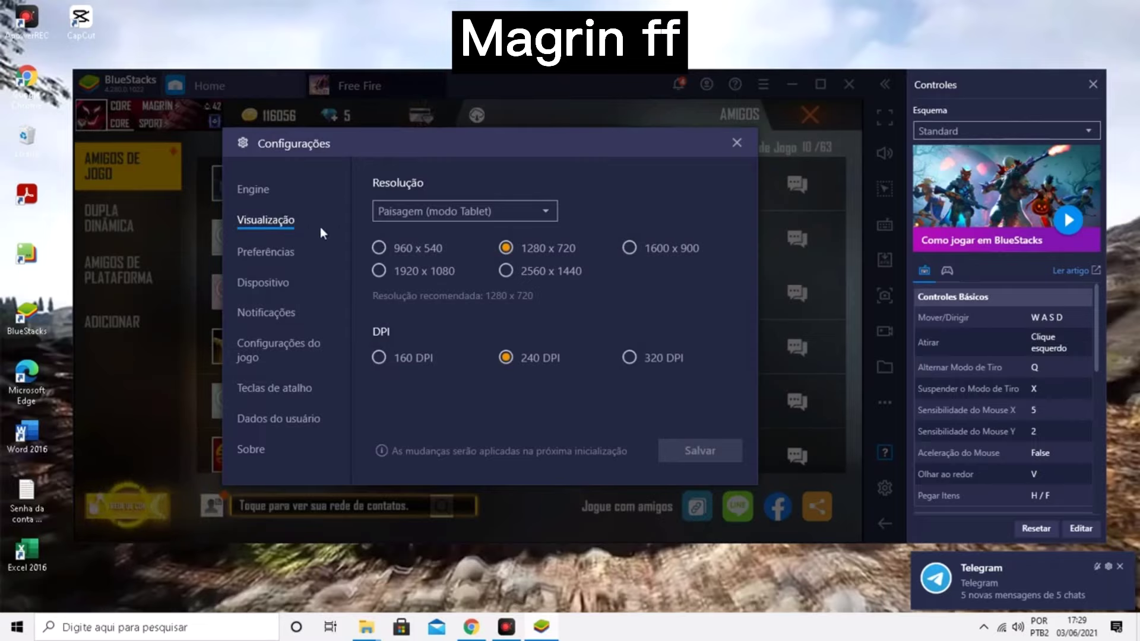
{"action": "left_click", "coordinate": [284, 249]}
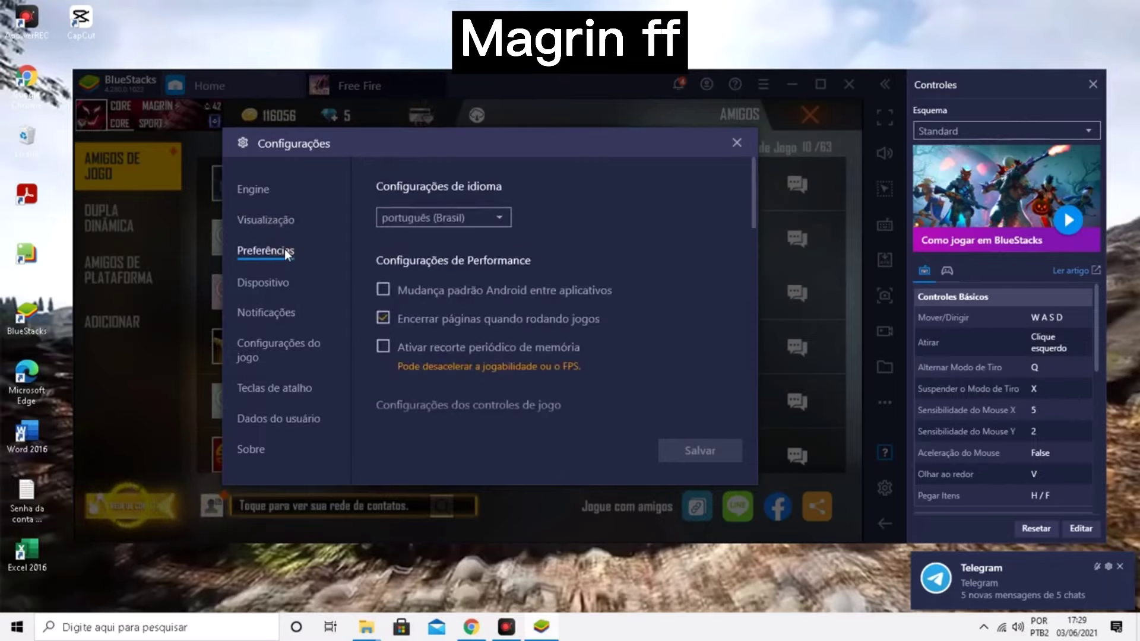
{"action": "scroll", "coordinate": [402, 259], "scroll_direction": "down", "scroll_amount": 3}
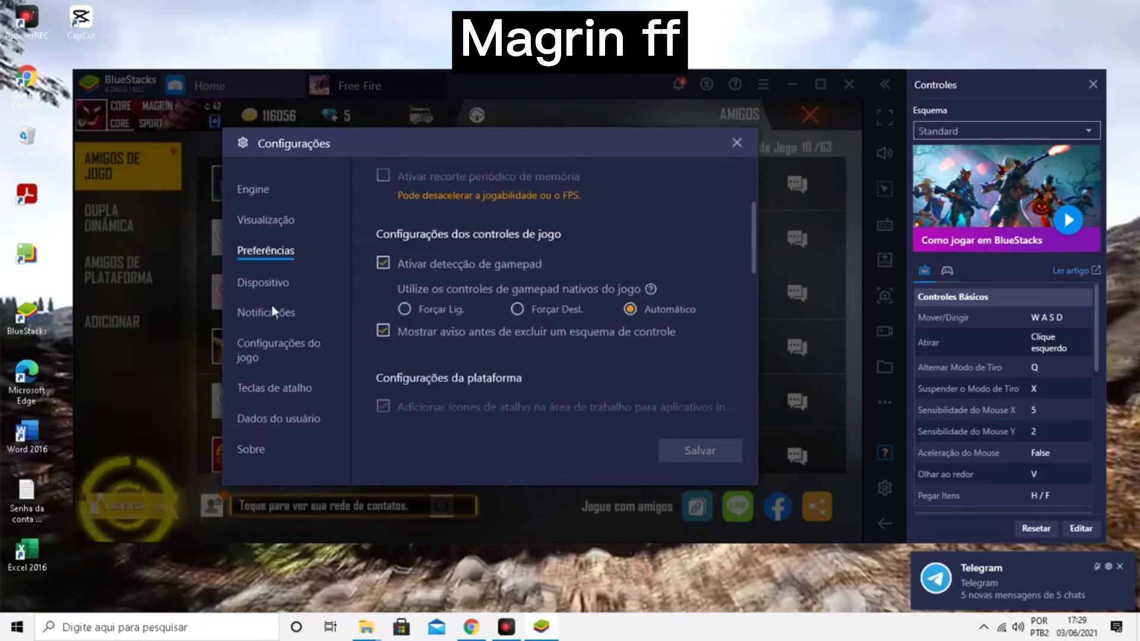
{"action": "left_click", "coordinate": [270, 284]}
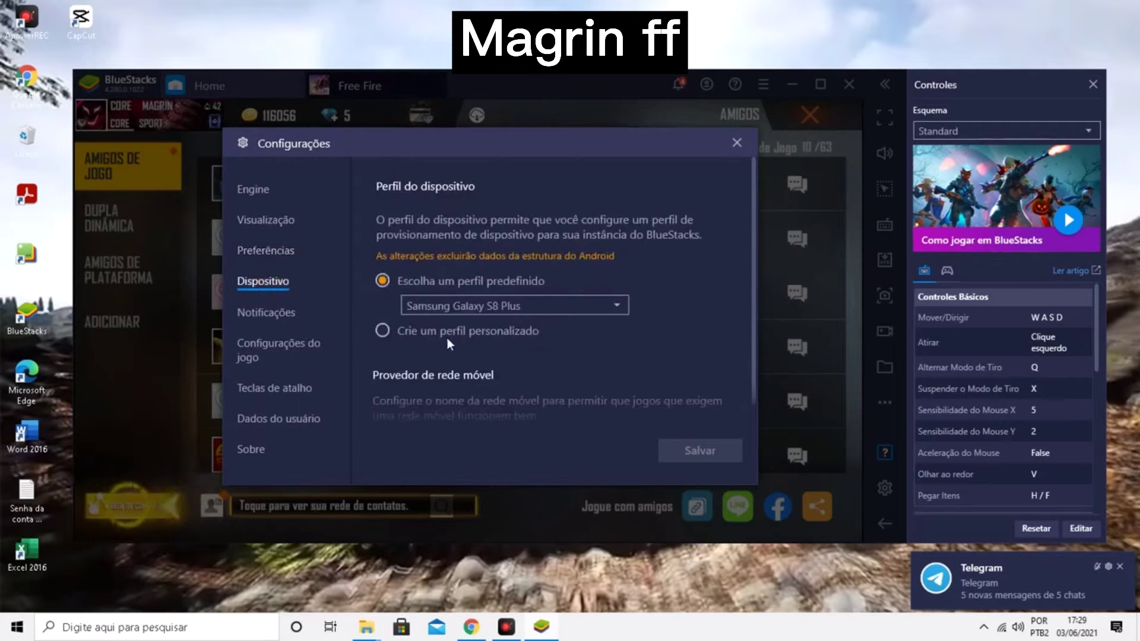
{"action": "left_click", "coordinate": [283, 315]}
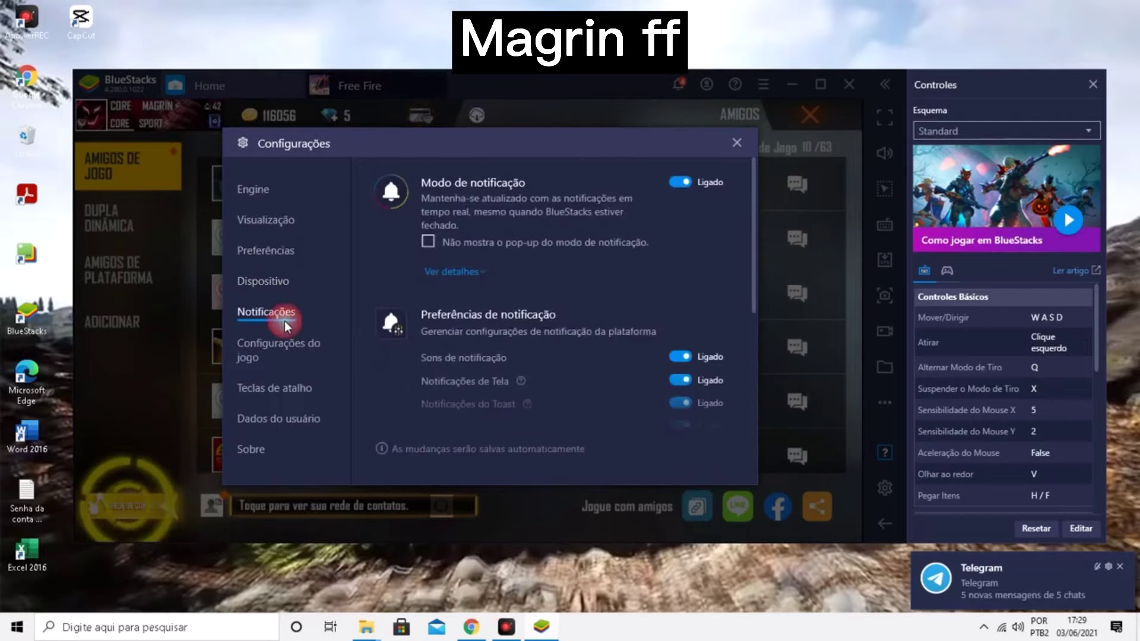
In Free Fire's game settings, try a Y mouse sensitivity of 2.05 and return it to 2
{"action": "left_click", "coordinate": [293, 347]}
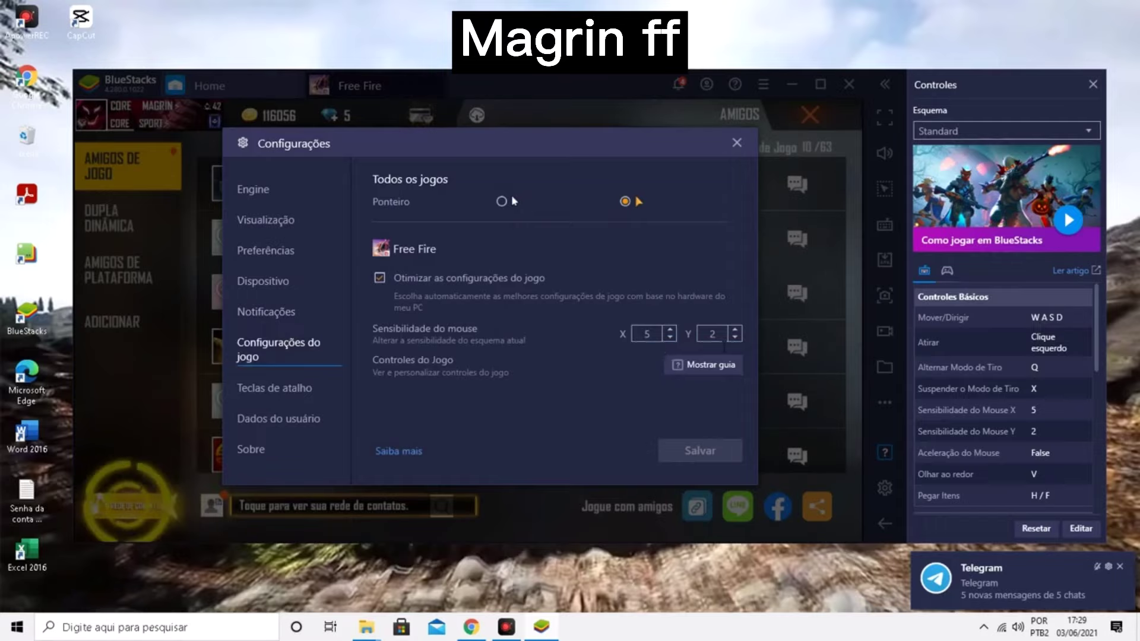
{"action": "left_click", "coordinate": [736, 330]}
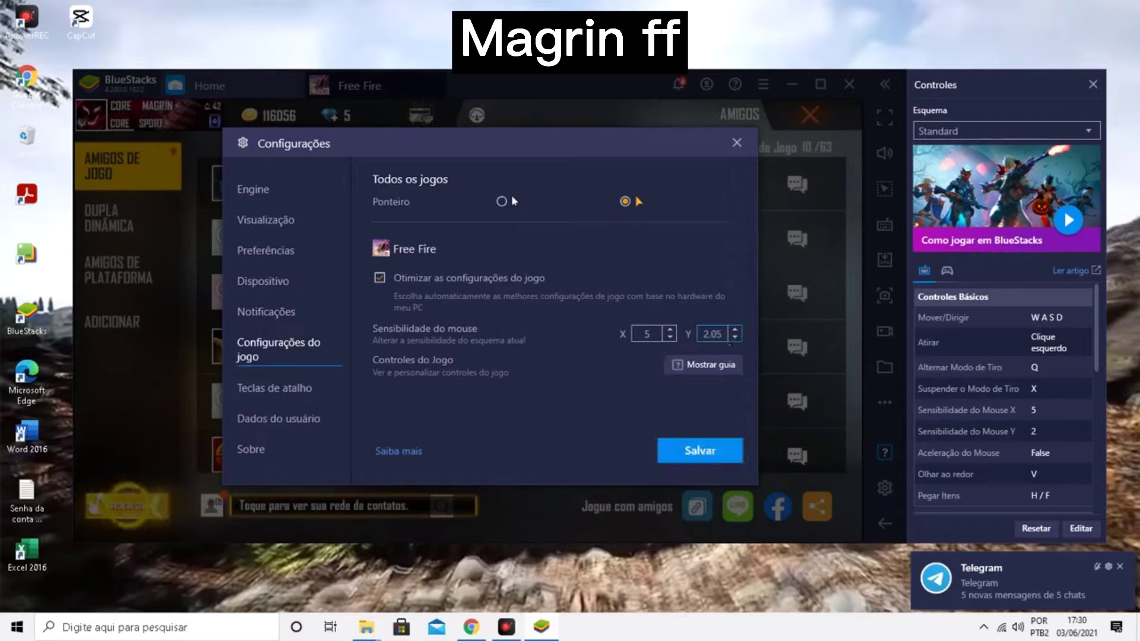
{"action": "left_click", "coordinate": [735, 337]}
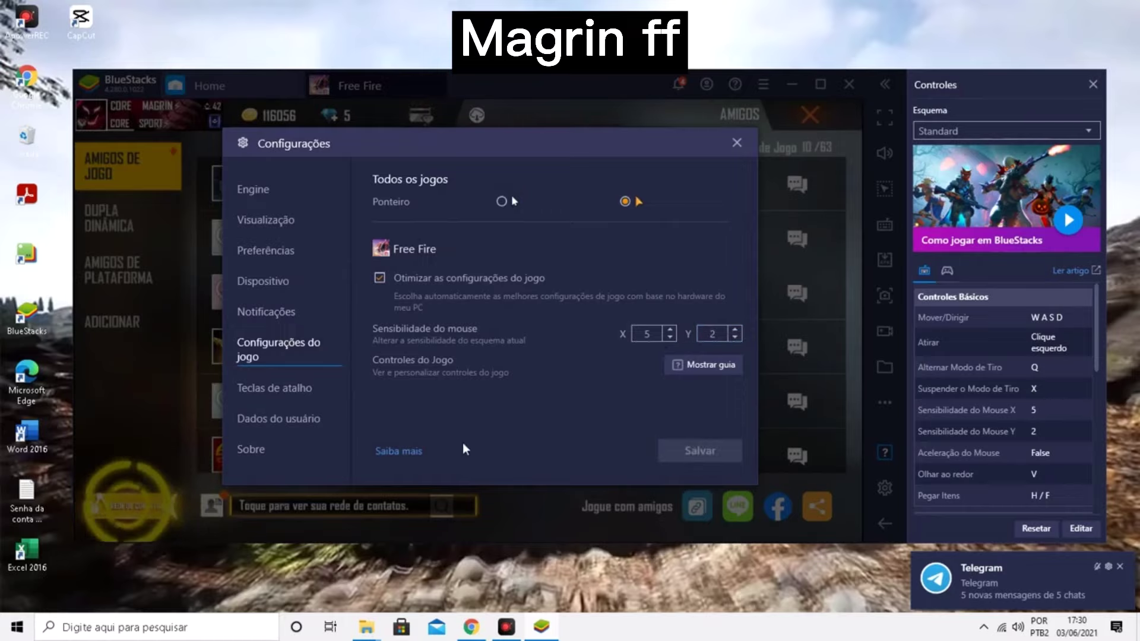
Review the Teclas de atalho, Dados do usuário, Sobre, Configurações do jogo, Notificações, Visualização and Engine settings, and close Configurações
{"action": "left_click", "coordinate": [265, 389]}
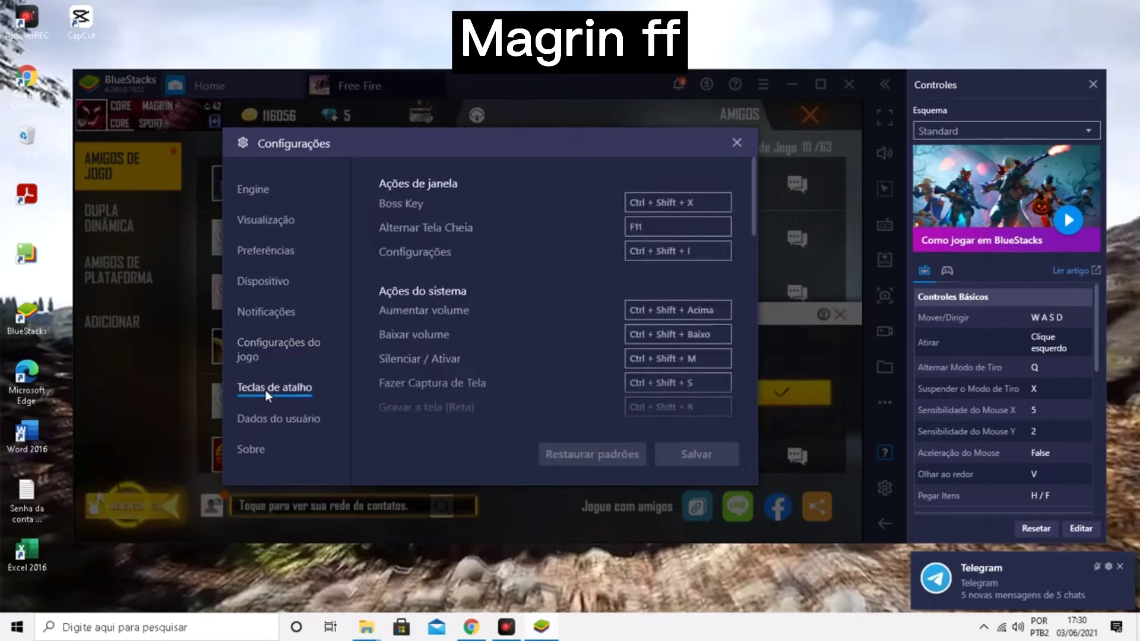
{"action": "left_click", "coordinate": [294, 421]}
{"action": "left_click", "coordinate": [285, 457]}
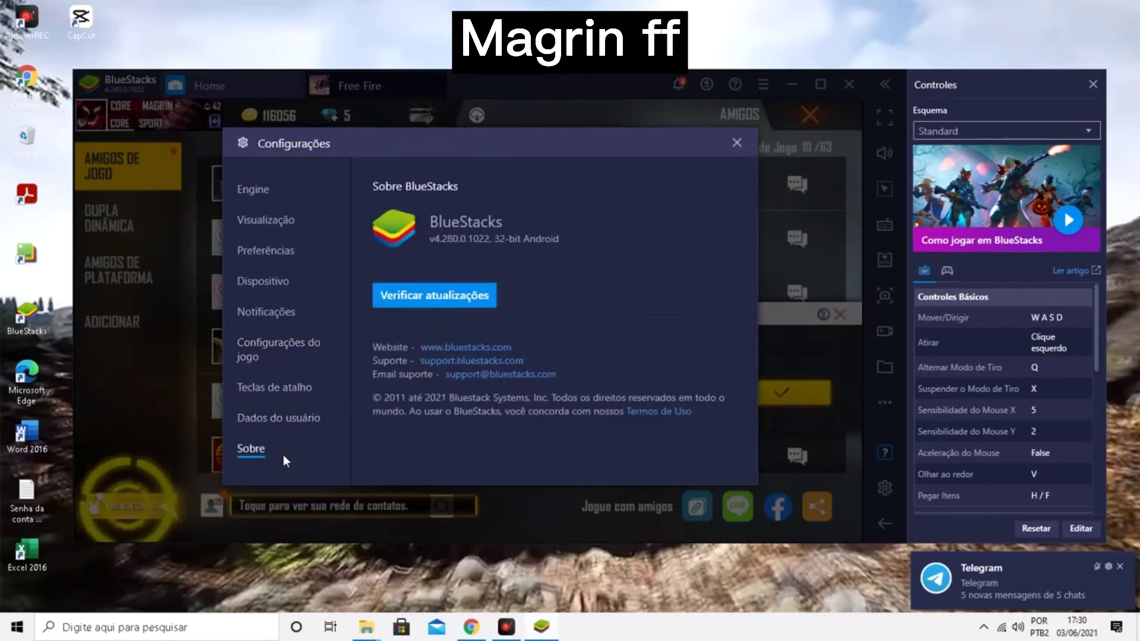
{"action": "left_click", "coordinate": [266, 355]}
{"action": "left_click", "coordinate": [261, 310]}
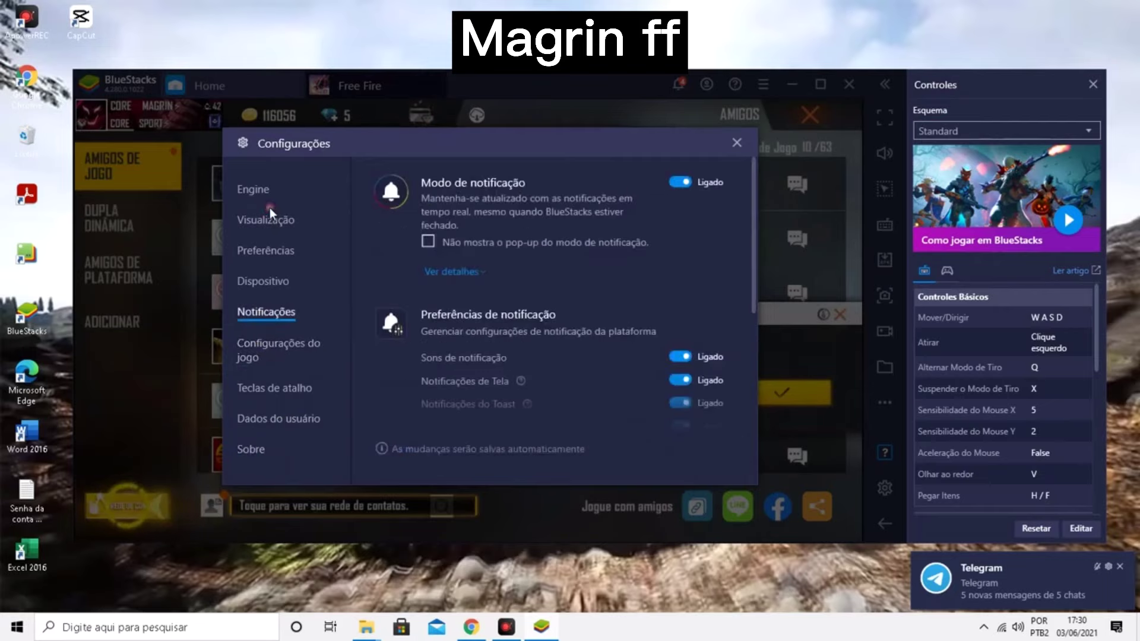
{"action": "left_click", "coordinate": [267, 219]}
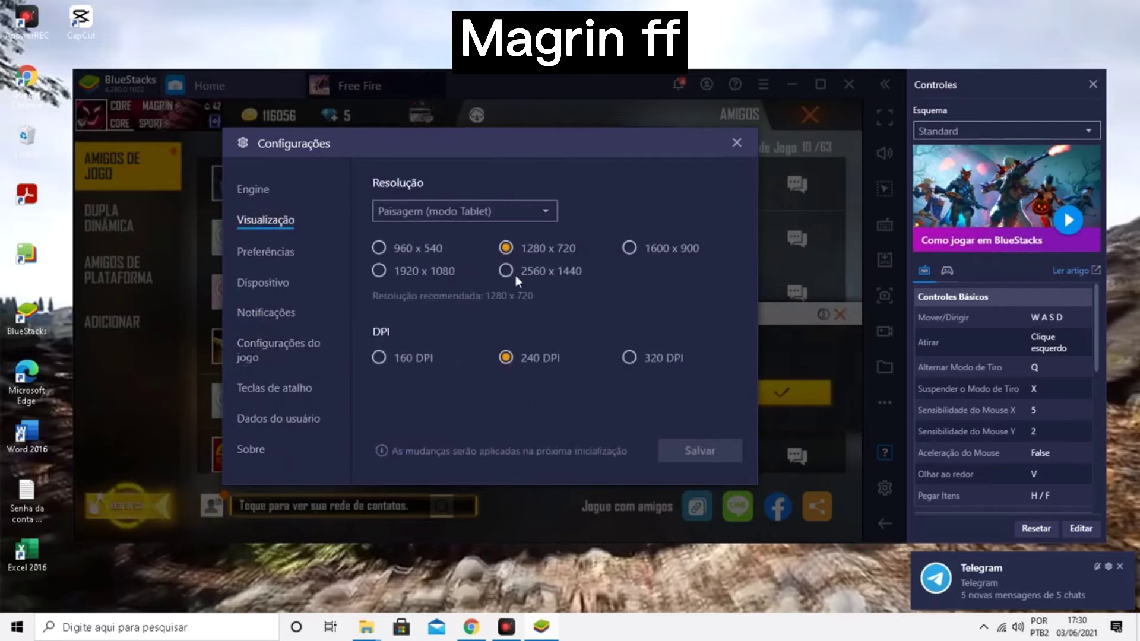
{"action": "left_click", "coordinate": [256, 185]}
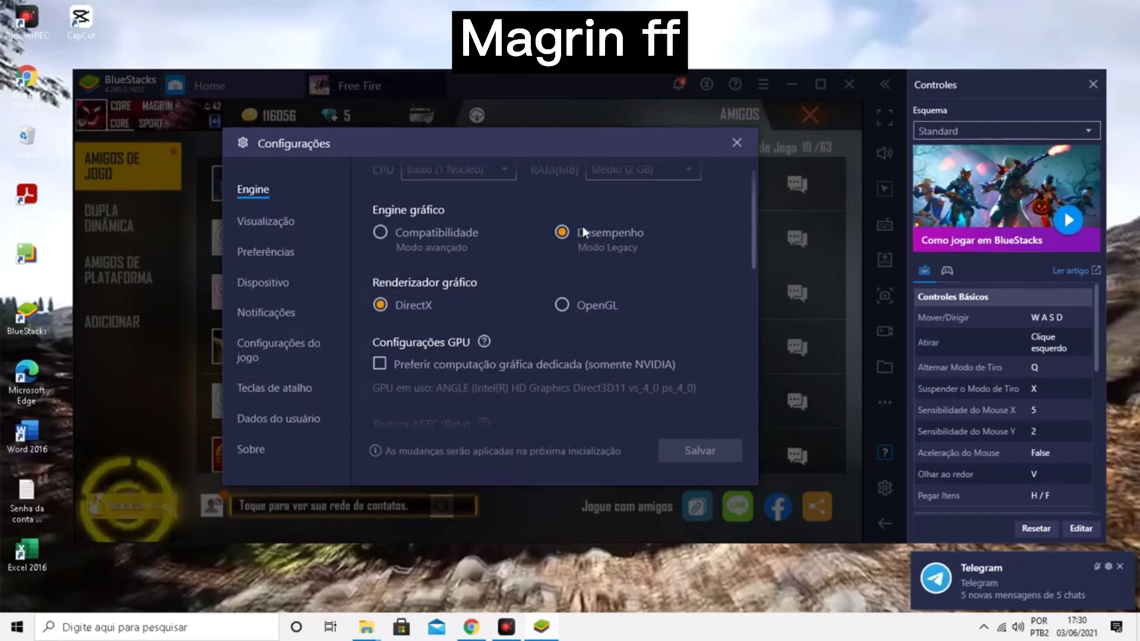
{"action": "left_click", "coordinate": [737, 143]}
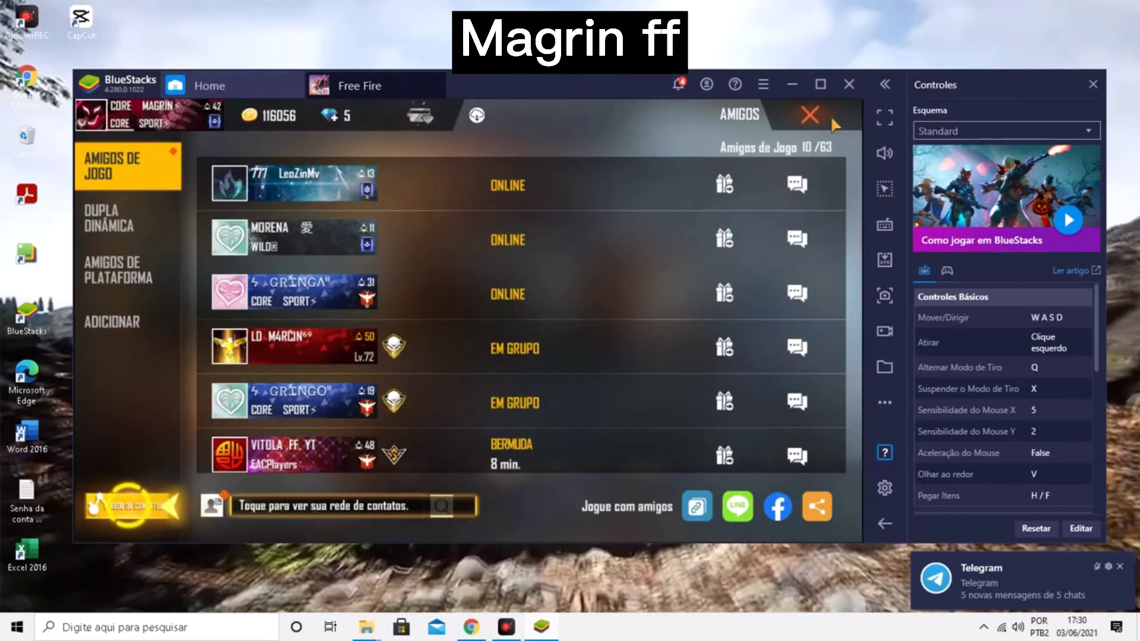
Leave the Free Fire friends list and examine the game's Sensibilidade, Básica, Controles and Coleta Automática configuration
{"action": "left_click", "coordinate": [810, 114]}
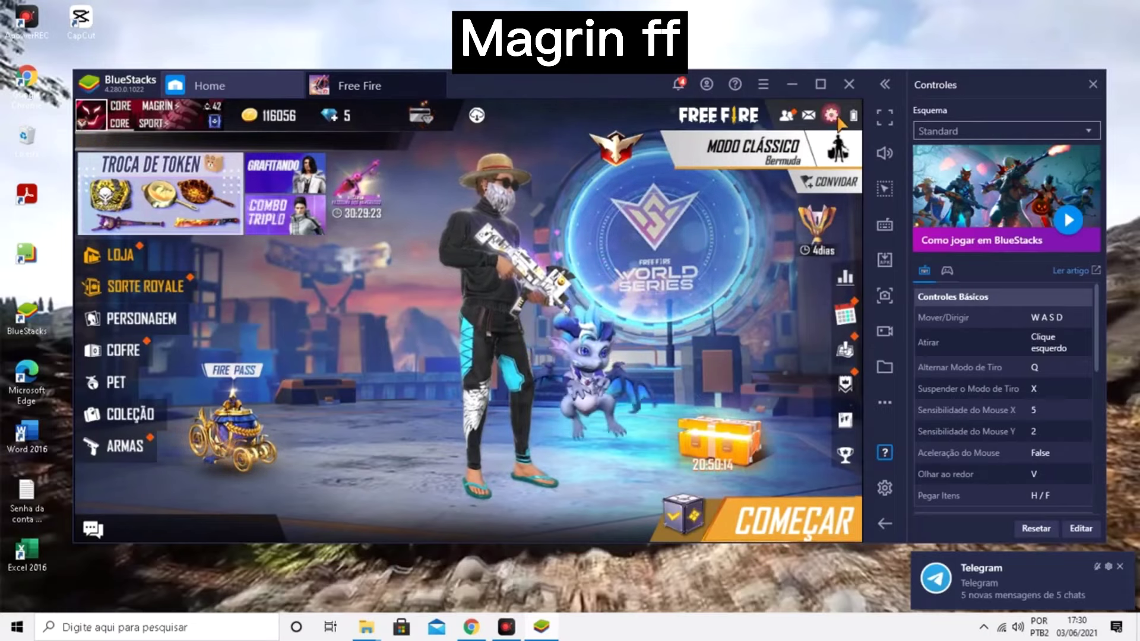
{"action": "key", "text": "Escape"}
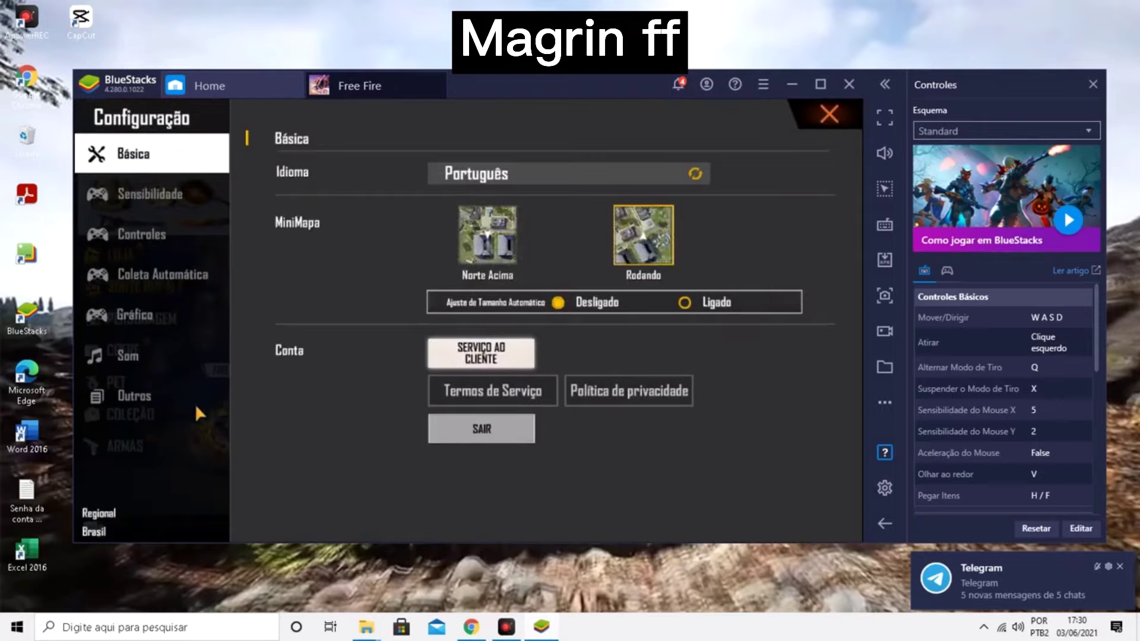
{"action": "left_click", "coordinate": [171, 201]}
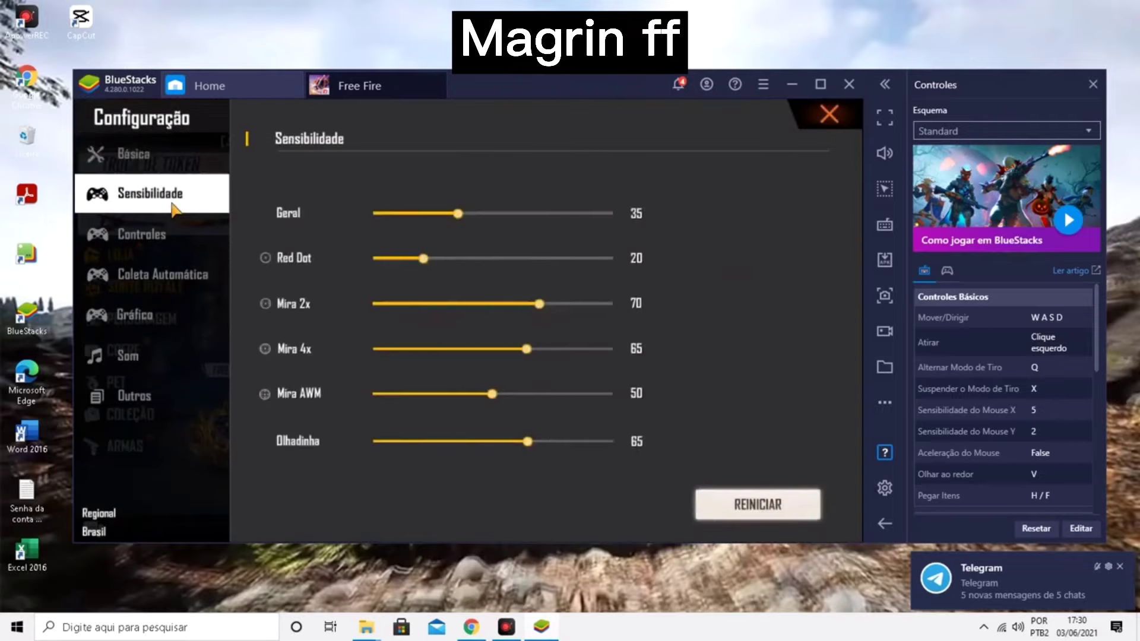
{"action": "left_click", "coordinate": [183, 174]}
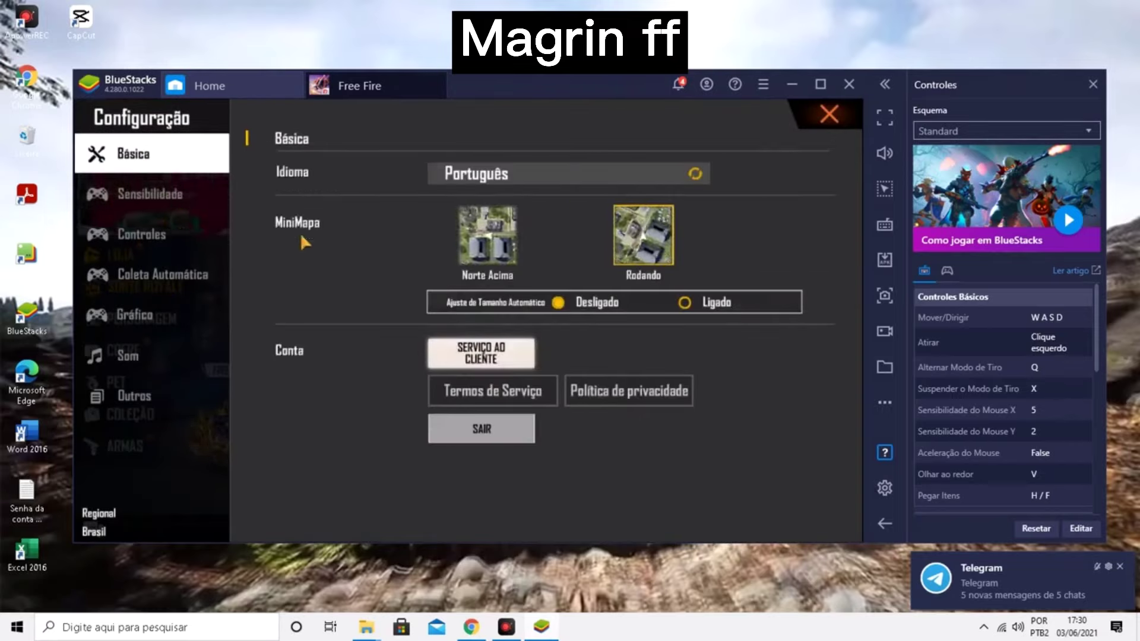
{"action": "left_click", "coordinate": [152, 234]}
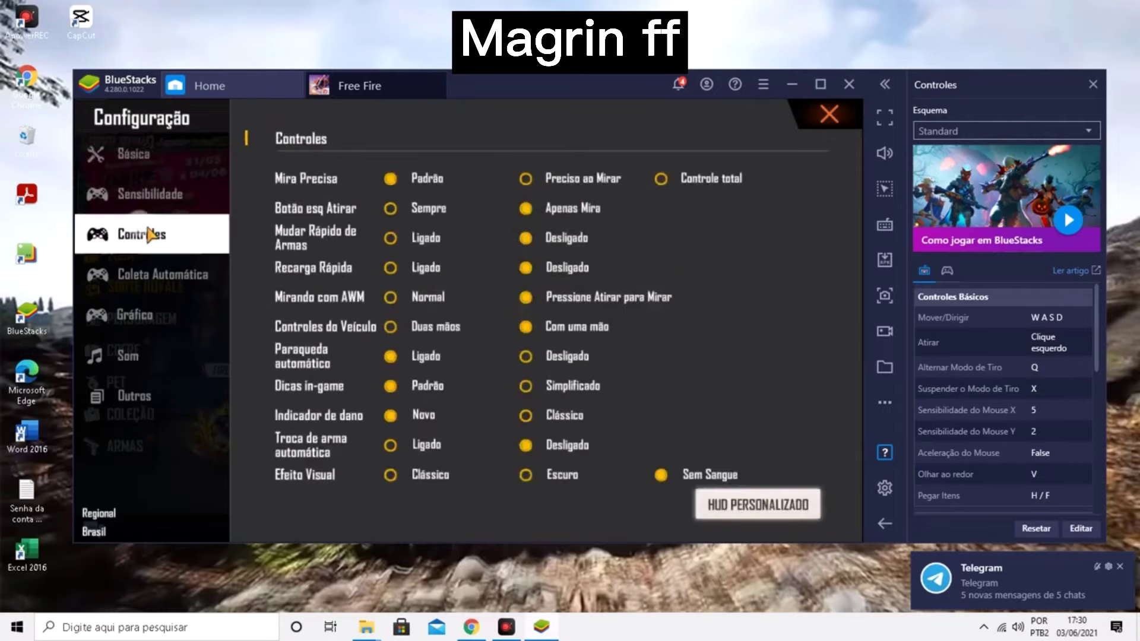
{"action": "left_click", "coordinate": [147, 290]}
Try the Padrão and Ultra graphics levels in the Free Fire lobby and return Gráficos to Suave
{"action": "left_click", "coordinate": [151, 309]}
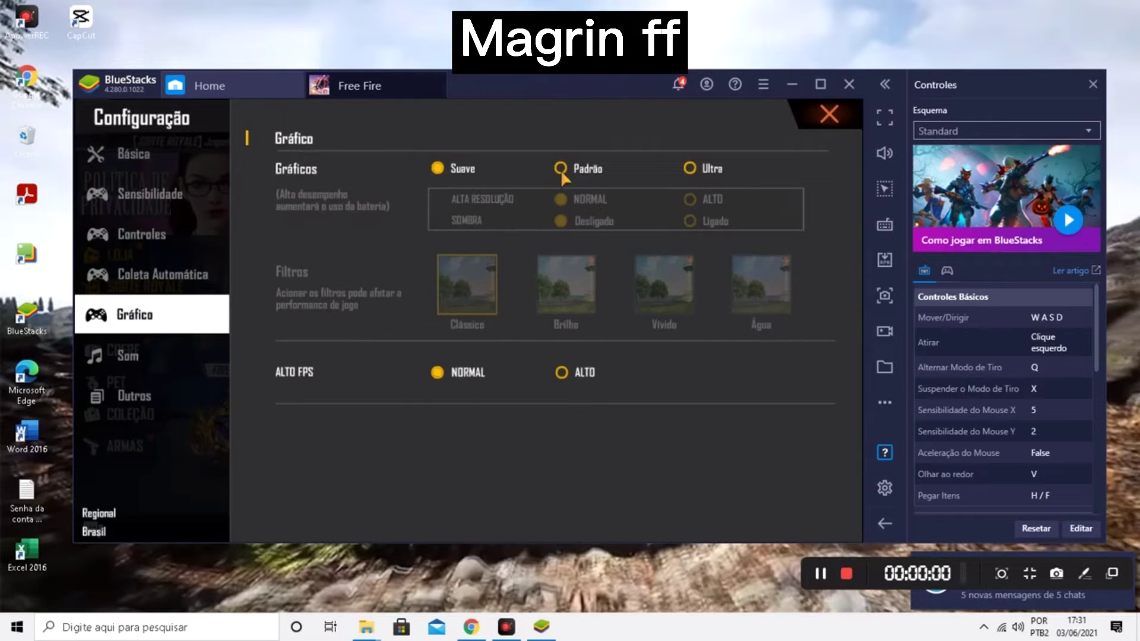
{"action": "left_click", "coordinate": [588, 169]}
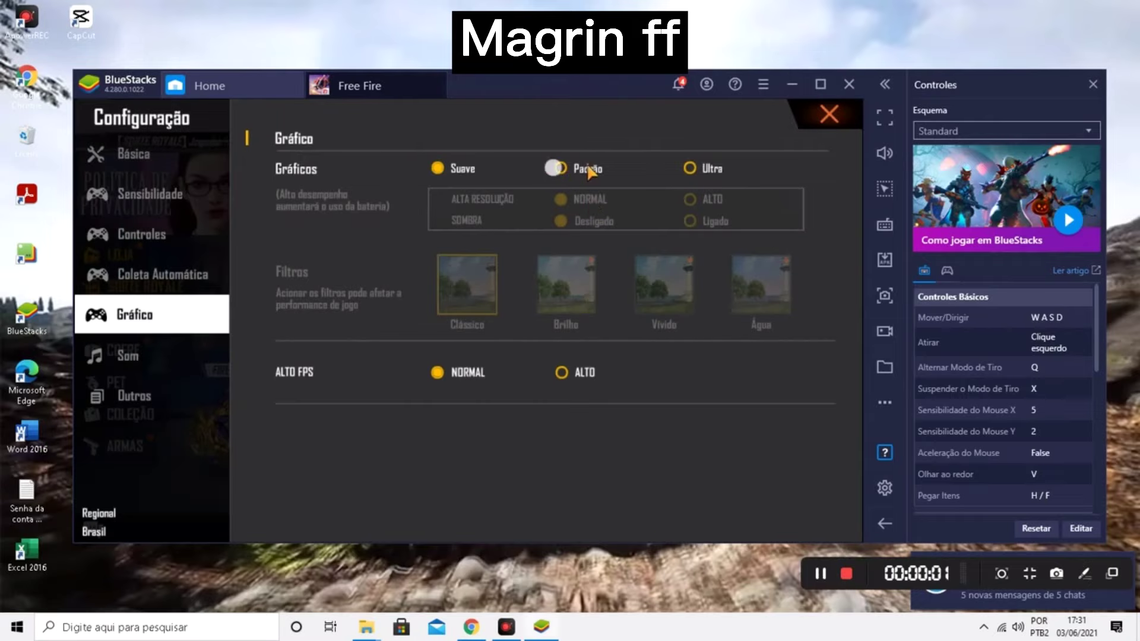
{"action": "left_click", "coordinate": [717, 169]}
{"action": "left_click", "coordinate": [822, 117]}
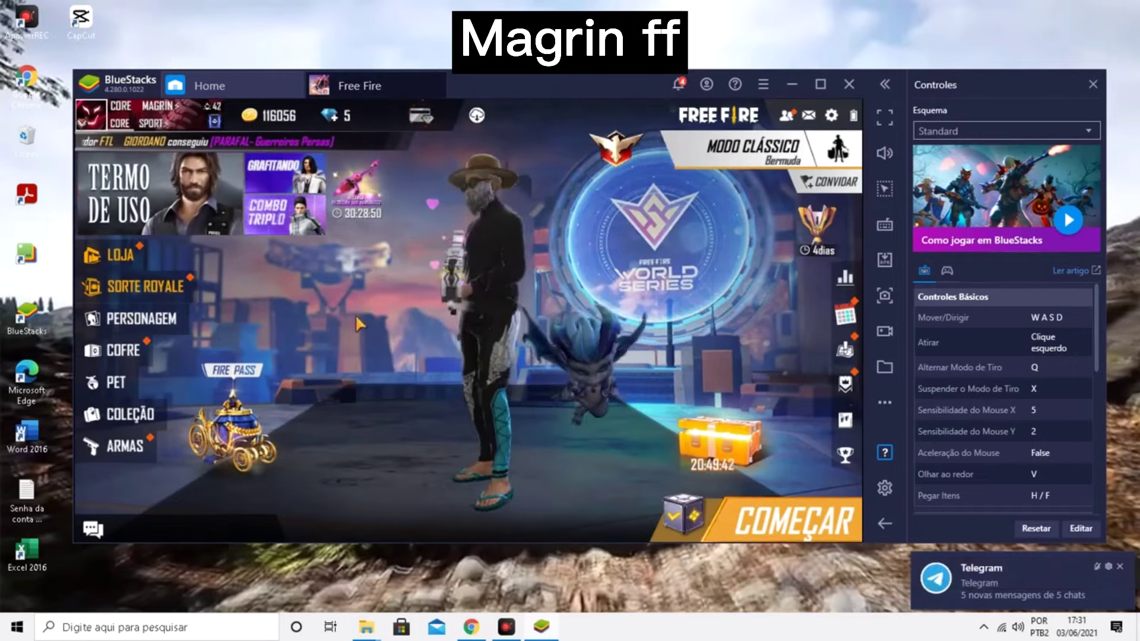
{"action": "mouse_move", "coordinate": [562, 344]}
{"action": "left_mouse_down"}
{"action": "mouse_move", "coordinate": [327, 340]}
{"action": "mouse_move", "coordinate": [568, 326]}
{"action": "left_mouse_up"}
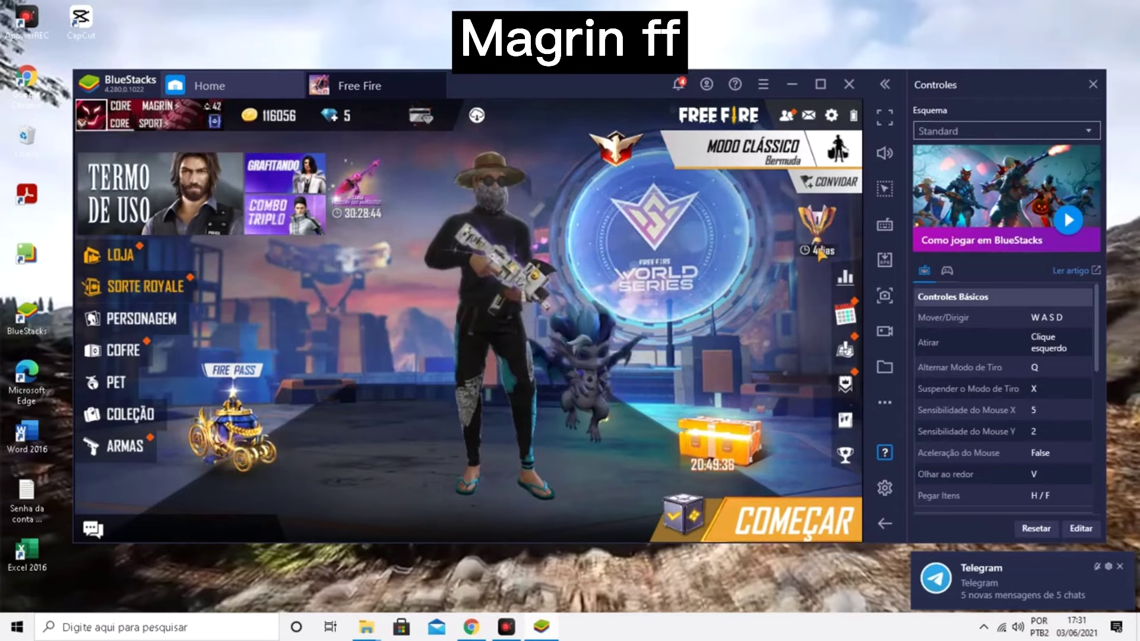
{"action": "key", "text": "Escape"}
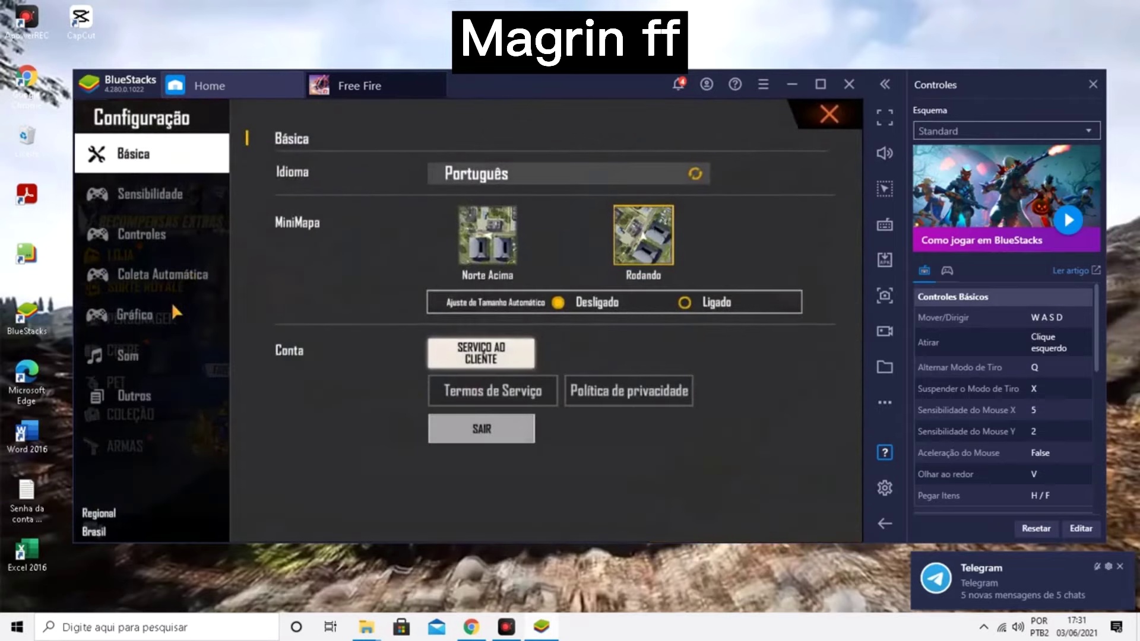
{"action": "left_click", "coordinate": [155, 313]}
{"action": "left_click", "coordinate": [446, 170]}
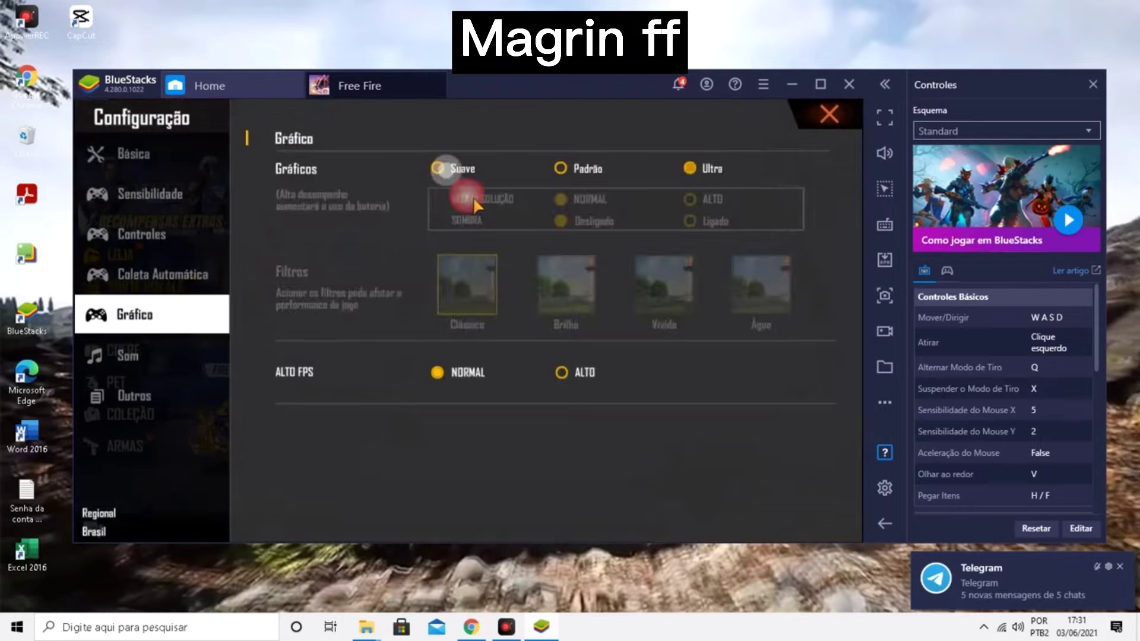
Examine Free Fire's Sensibilidade values for Geral, Red Dot and the scopes, and close the game configuration
{"action": "left_click", "coordinate": [155, 163]}
{"action": "left_click", "coordinate": [135, 194]}
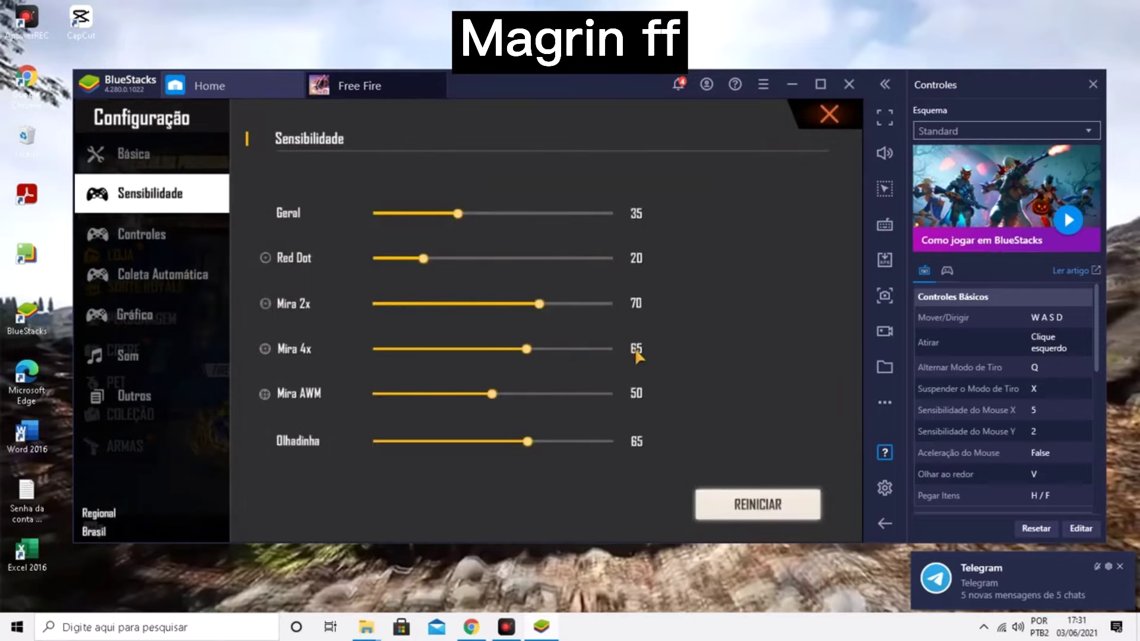
{"action": "left_click", "coordinate": [830, 114]}
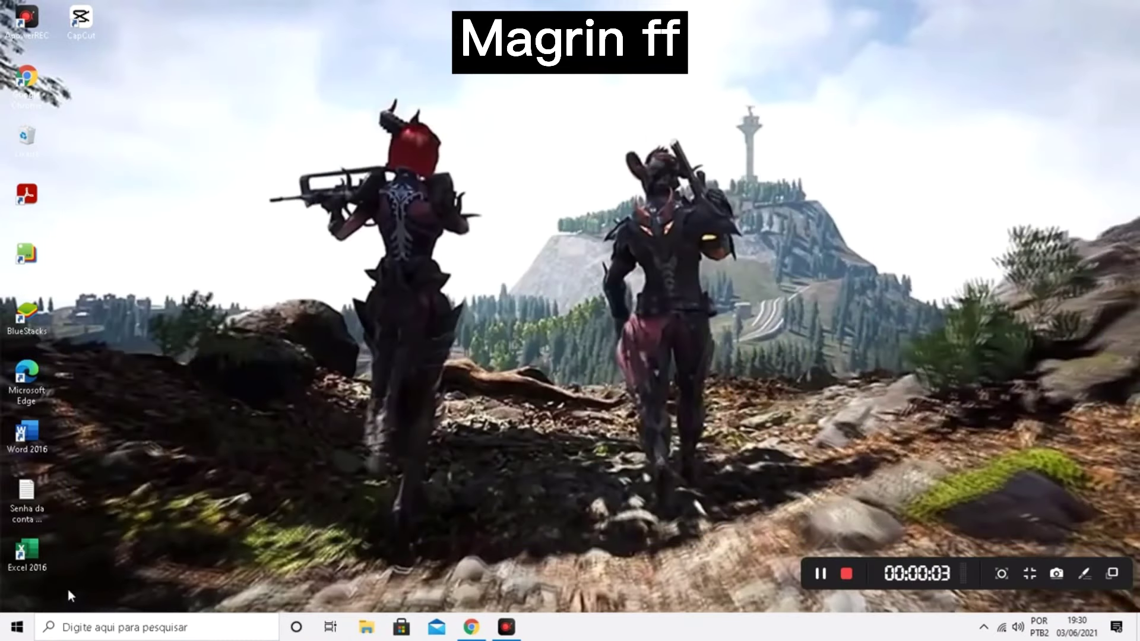
Open the Windows Serviços console by running services.msc from the Windows search
{"action": "left_click", "coordinate": [17, 628]}
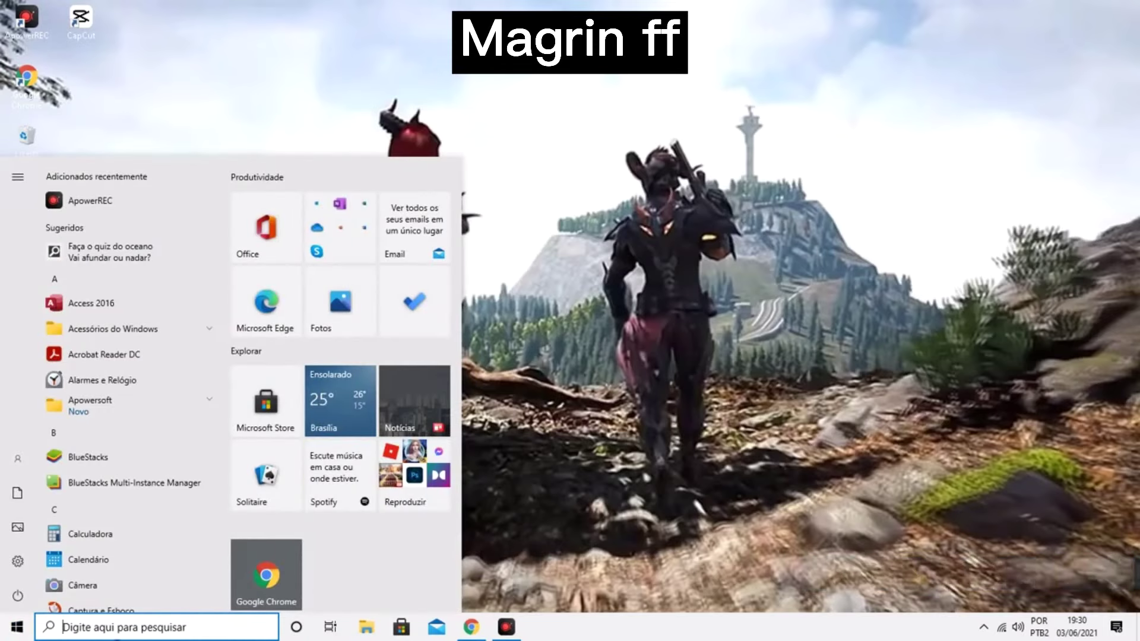
{"action": "type", "text": "SERVI"}
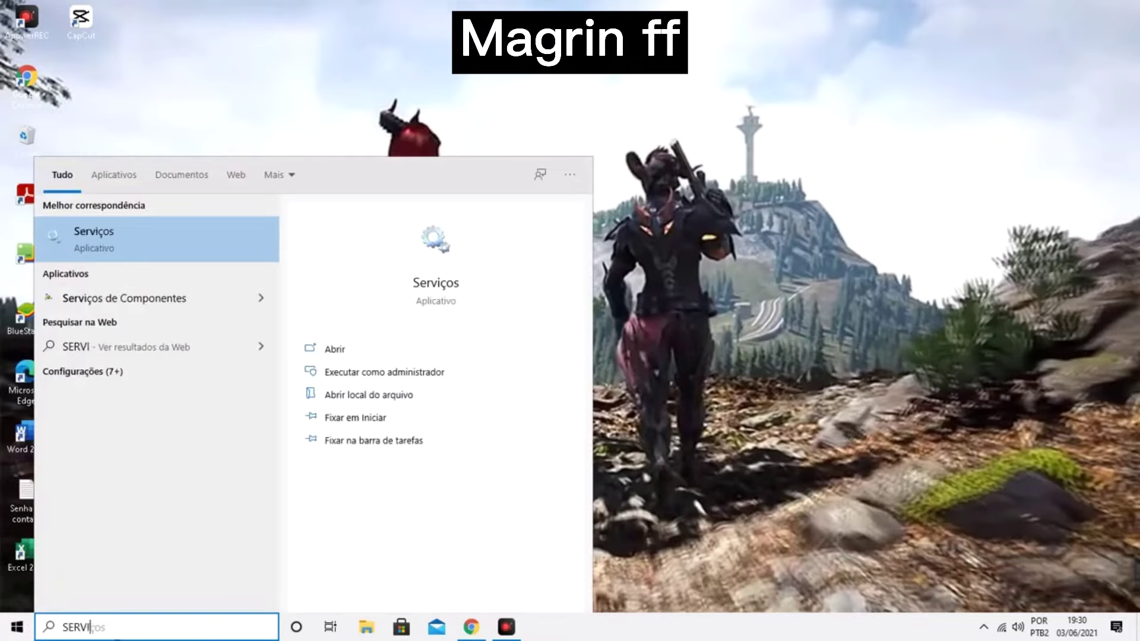
{"action": "type", "text": "CES"}
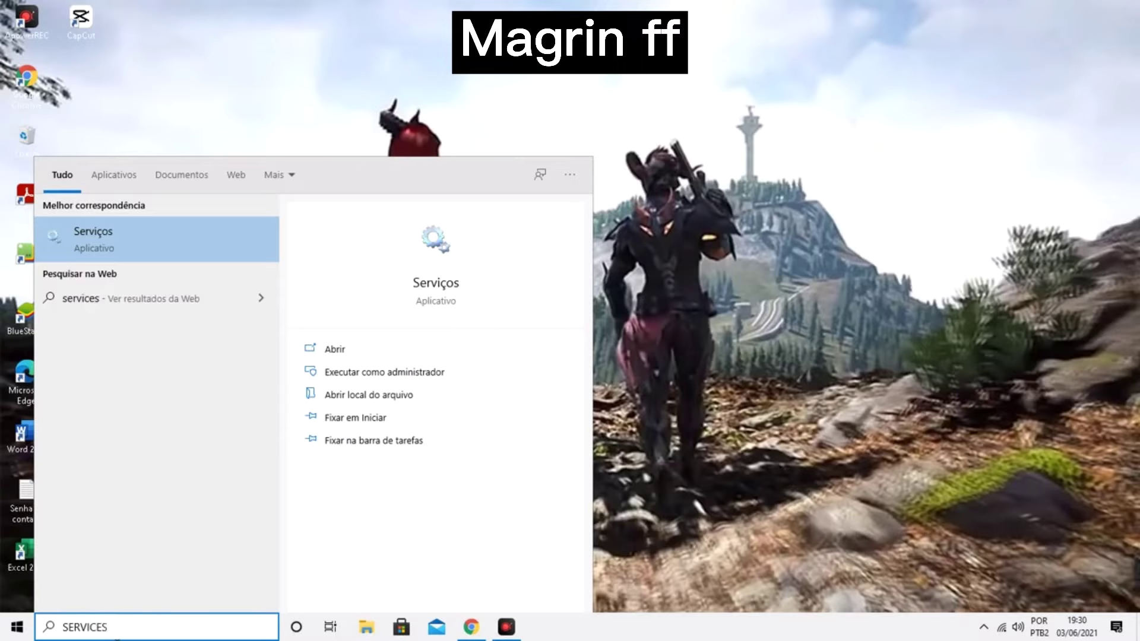
{"action": "type", "text": "."}
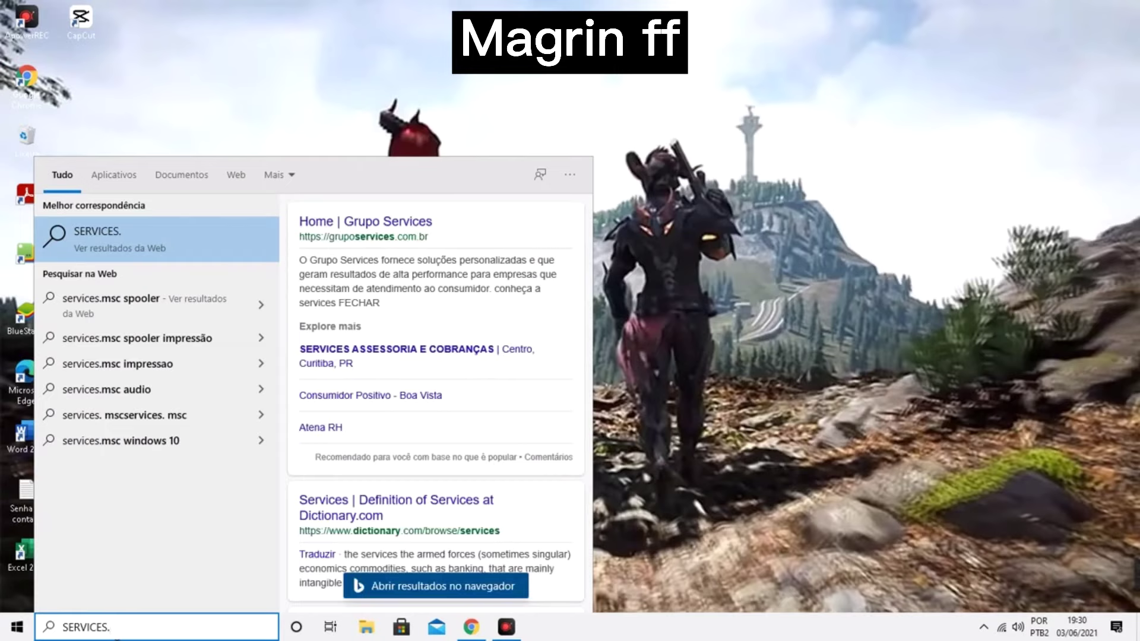
{"action": "type", "text": "MSC"}
{"action": "key", "text": "Return"}
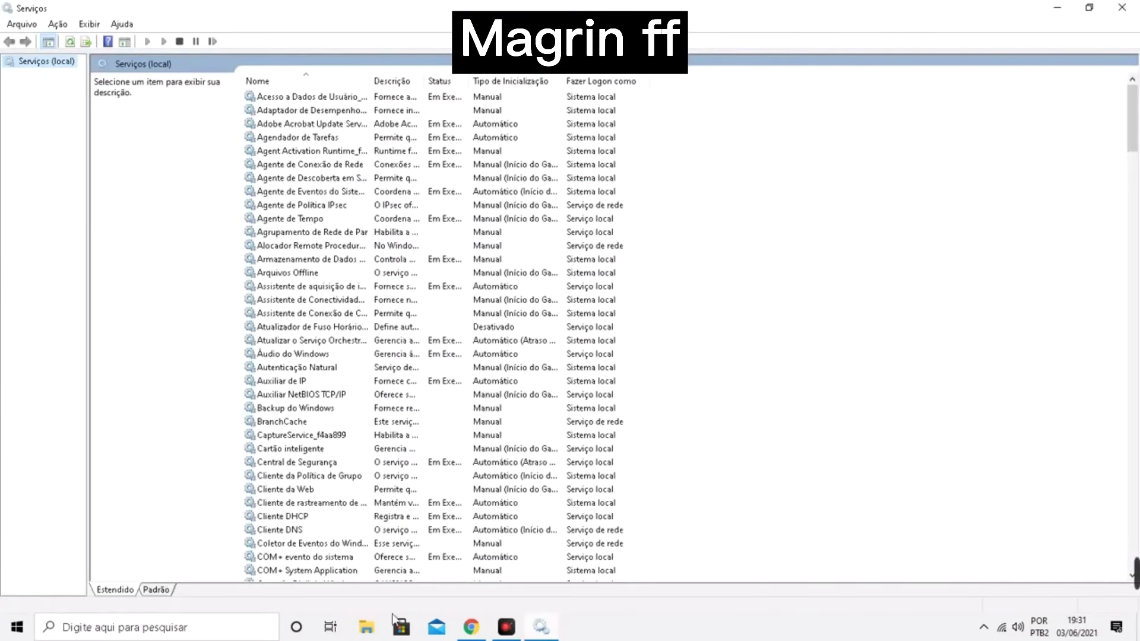
Locate and select the SysMain service in the list of local services
{"action": "scroll", "coordinate": [287, 263], "scroll_direction": "down", "scroll_amount": 9}
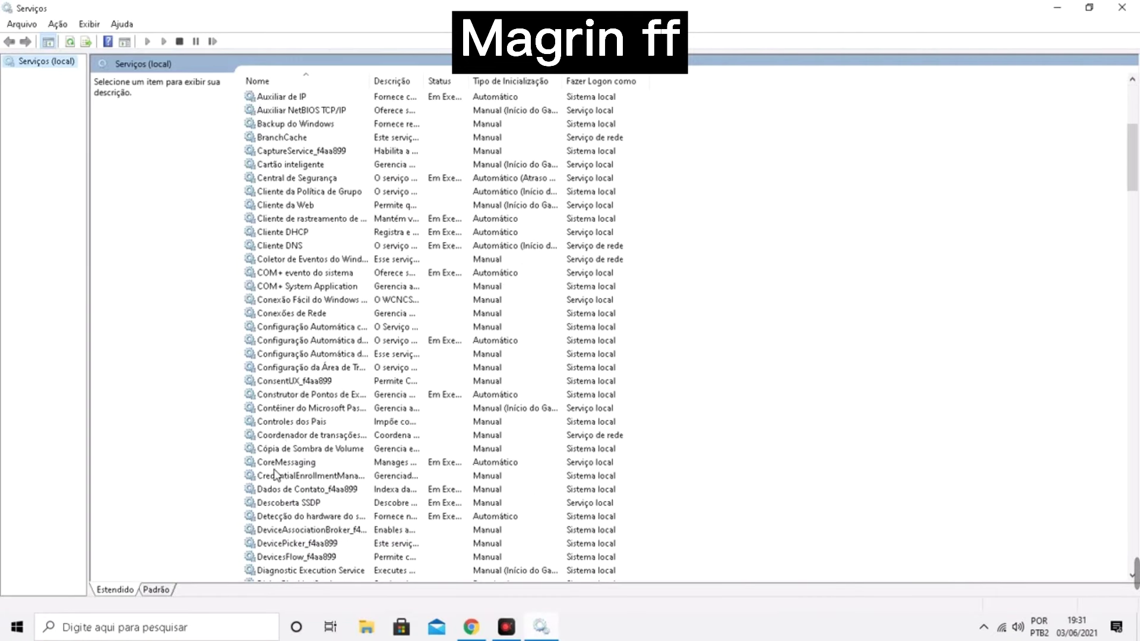
{"action": "scroll", "coordinate": [275, 475], "scroll_direction": "down", "scroll_amount": 1}
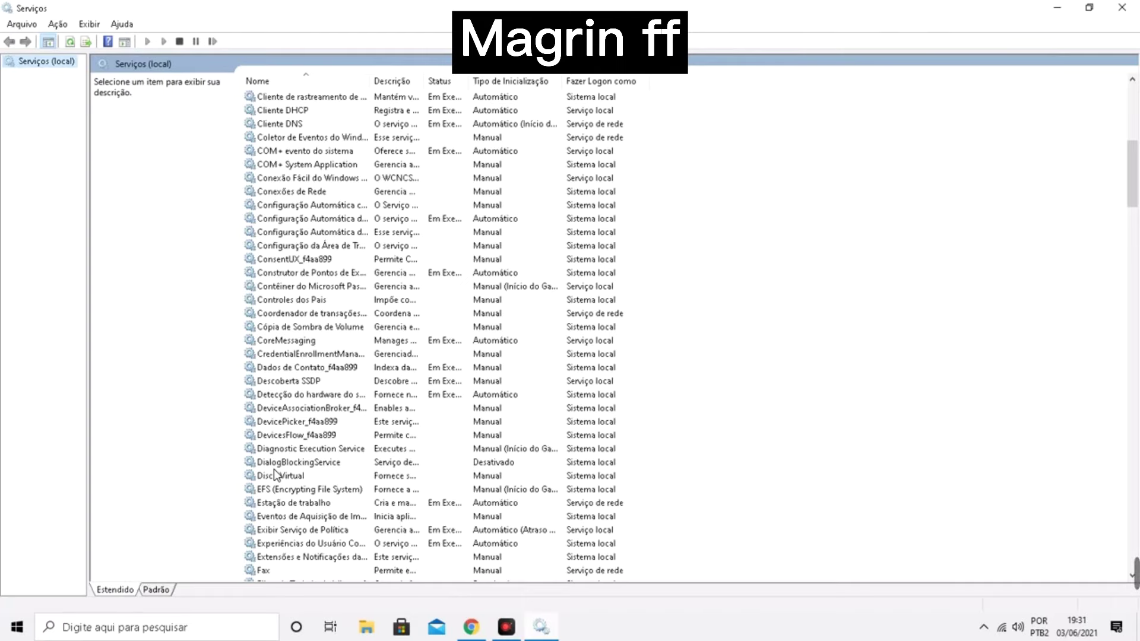
{"action": "scroll", "coordinate": [275, 475], "scroll_direction": "down", "scroll_amount": 18}
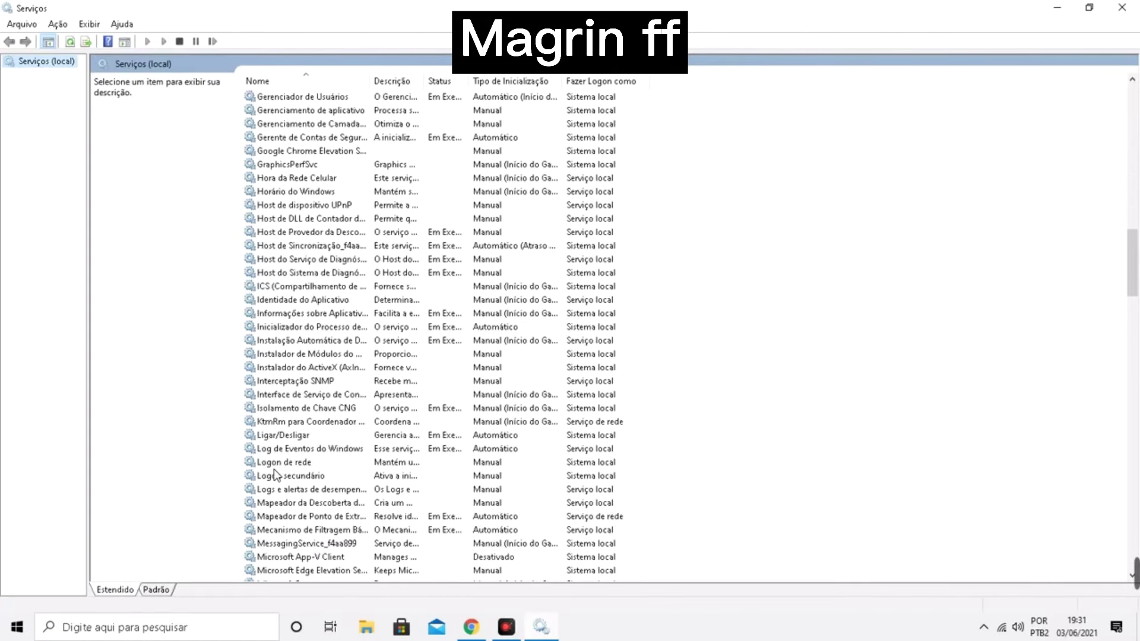
{"action": "scroll", "coordinate": [275, 475], "scroll_direction": "down", "scroll_amount": 10}
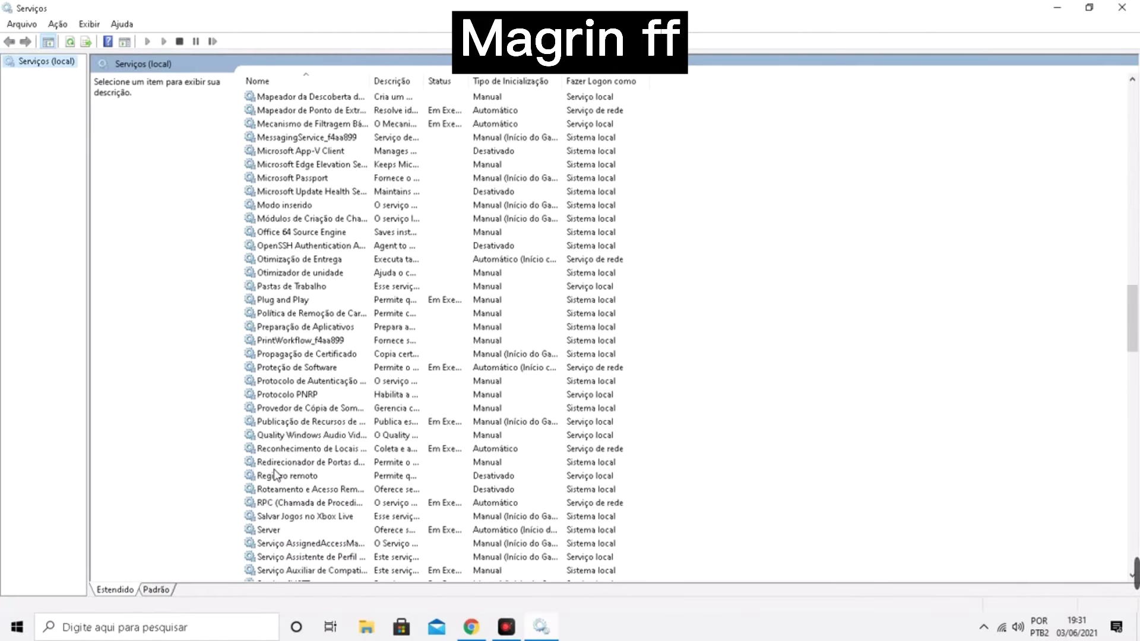
{"action": "scroll", "coordinate": [275, 475], "scroll_direction": "down", "scroll_amount": 2}
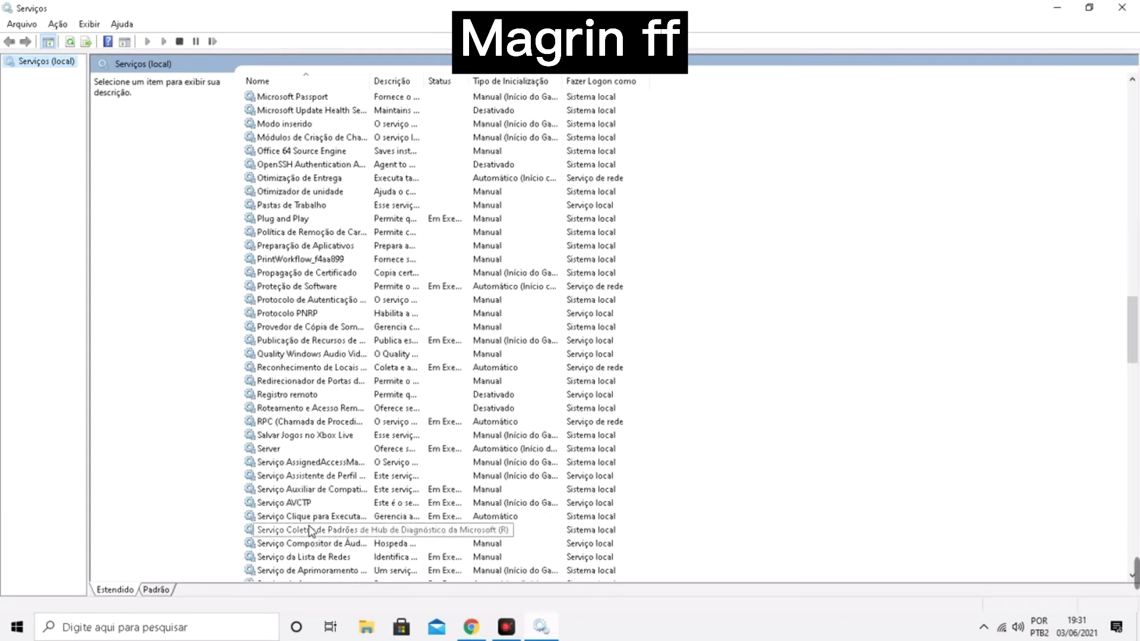
{"action": "scroll", "coordinate": [312, 496], "scroll_direction": "down", "scroll_amount": 2}
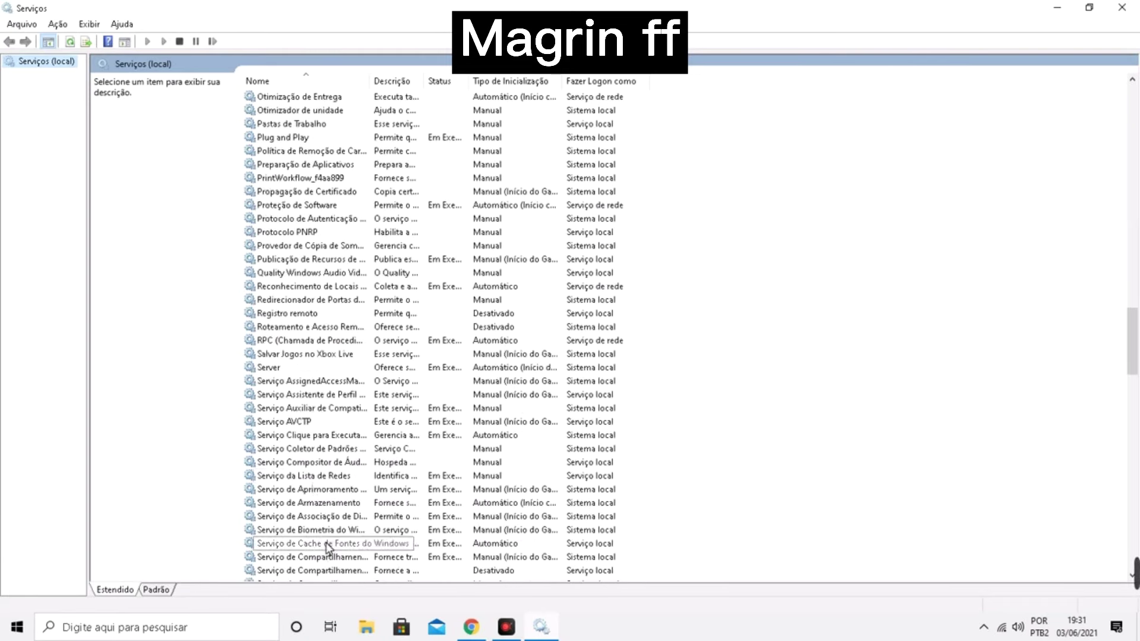
{"action": "scroll", "coordinate": [325, 500], "scroll_direction": "down", "scroll_amount": 4}
{"action": "scroll", "coordinate": [325, 500], "scroll_direction": "down", "scroll_amount": 3}
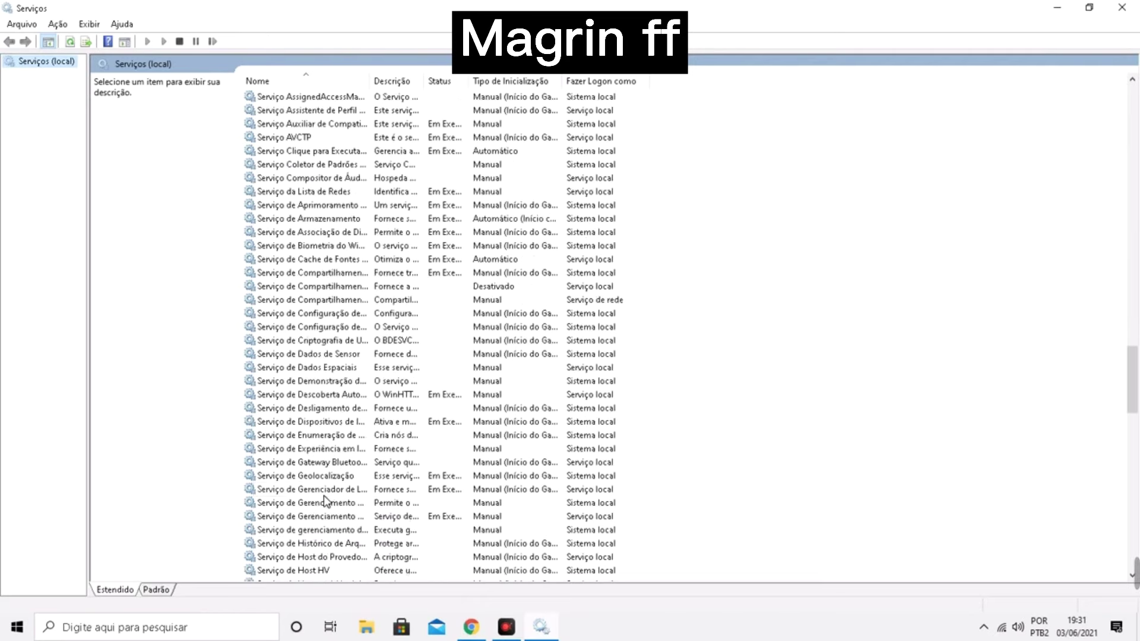
{"action": "scroll", "coordinate": [327, 511], "scroll_direction": "down", "scroll_amount": 3}
{"action": "scroll", "coordinate": [327, 523], "scroll_direction": "down", "scroll_amount": 12}
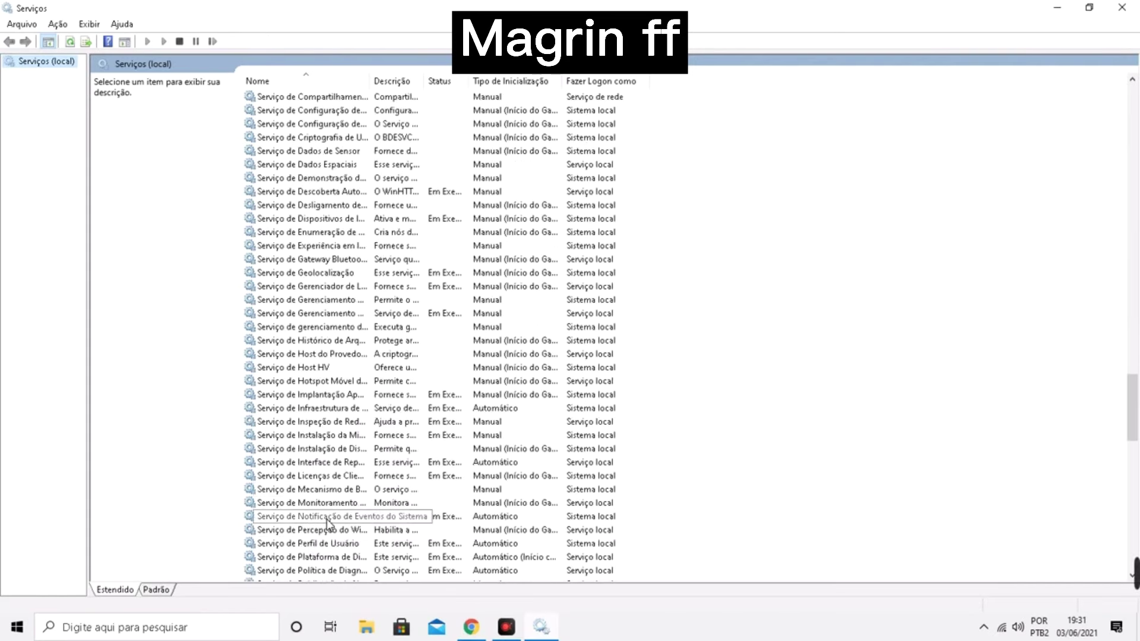
{"action": "scroll", "coordinate": [328, 523], "scroll_direction": "down", "scroll_amount": 7}
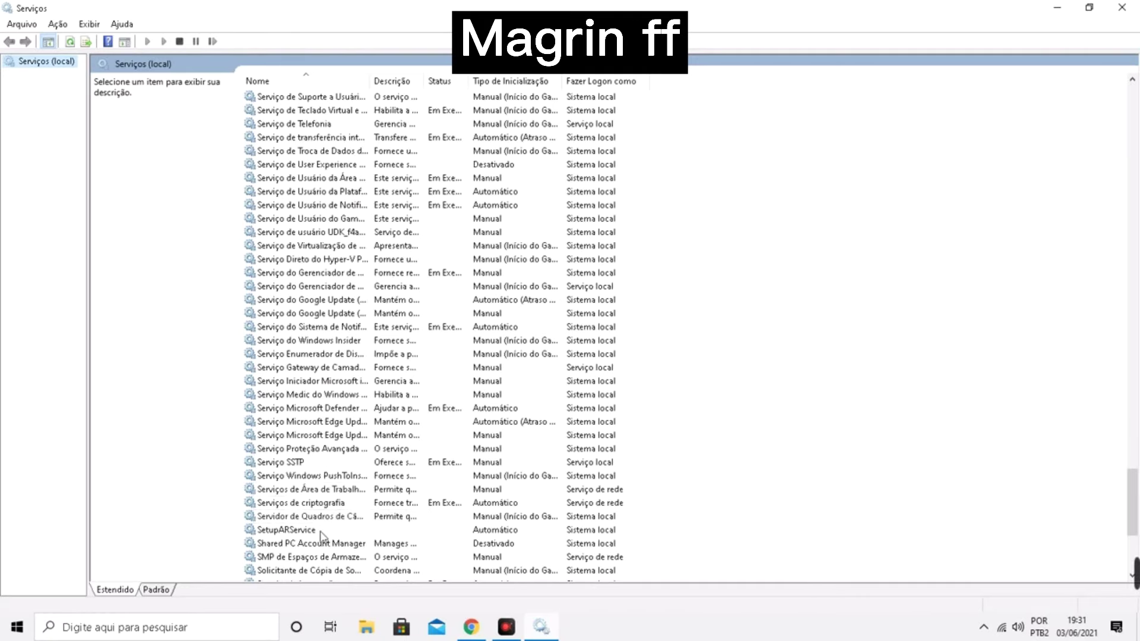
{"action": "scroll", "coordinate": [318, 537], "scroll_direction": "down", "scroll_amount": 4}
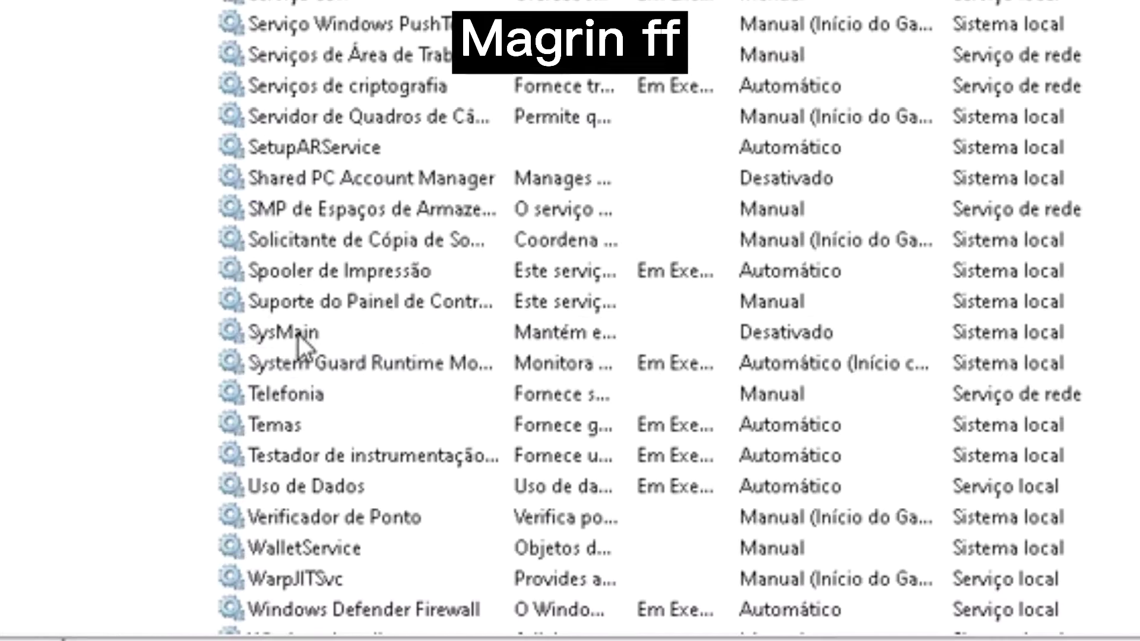
{"action": "left_click", "coordinate": [279, 450]}
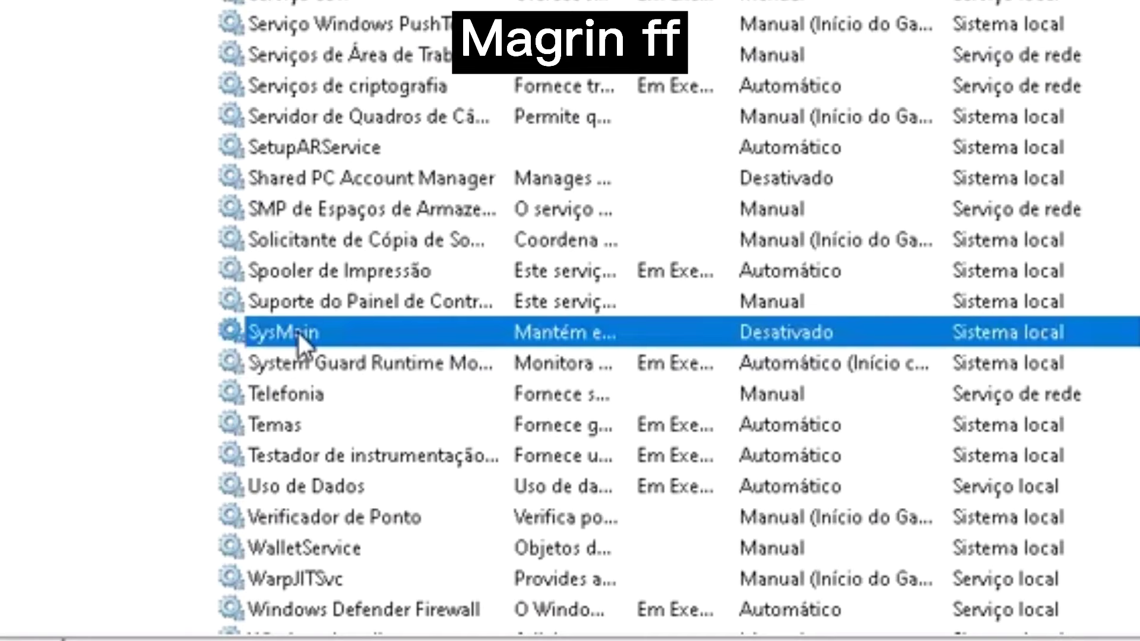
Set the SysMain service's startup type to Desativado, apply it, and close the Serviços console
{"action": "double_click", "coordinate": [299, 334]}
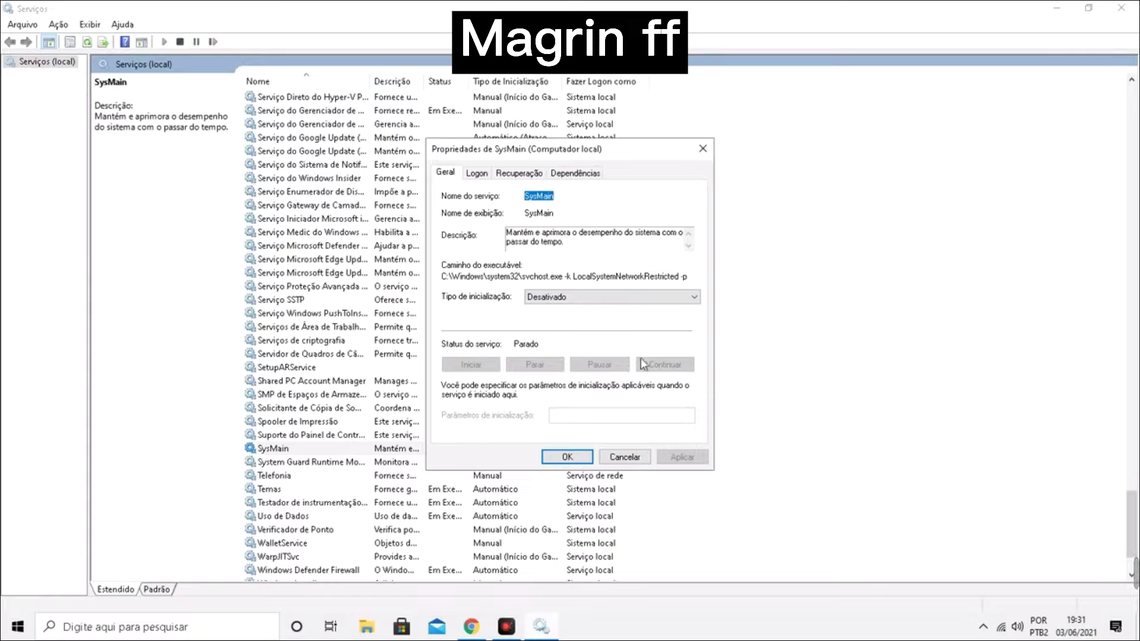
{"action": "left_click", "coordinate": [562, 298]}
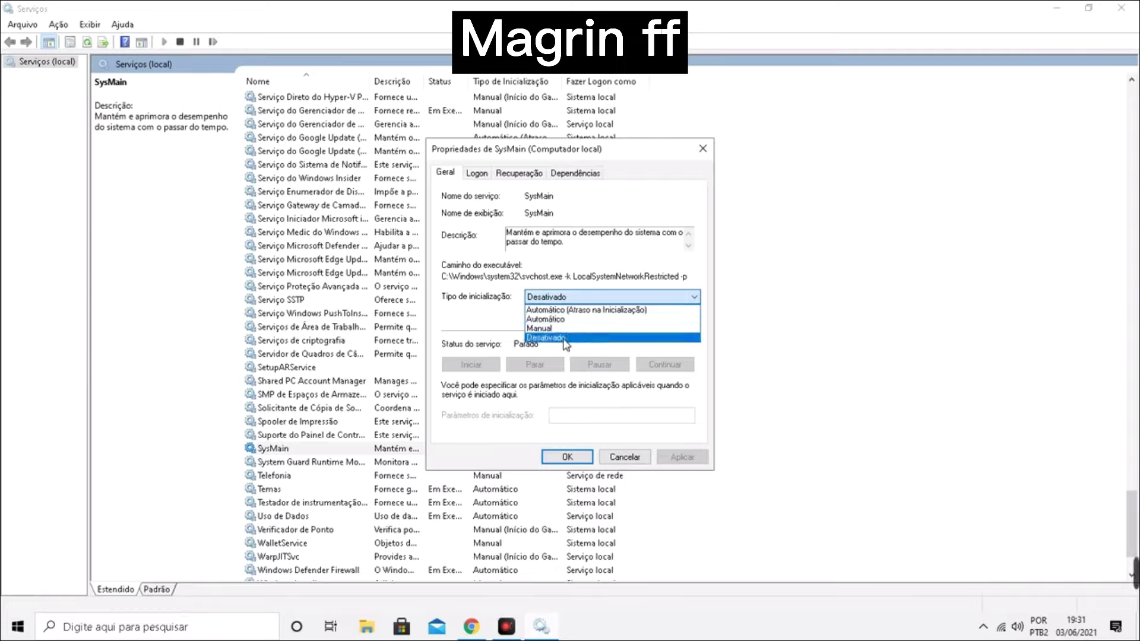
{"action": "left_click", "coordinate": [563, 338]}
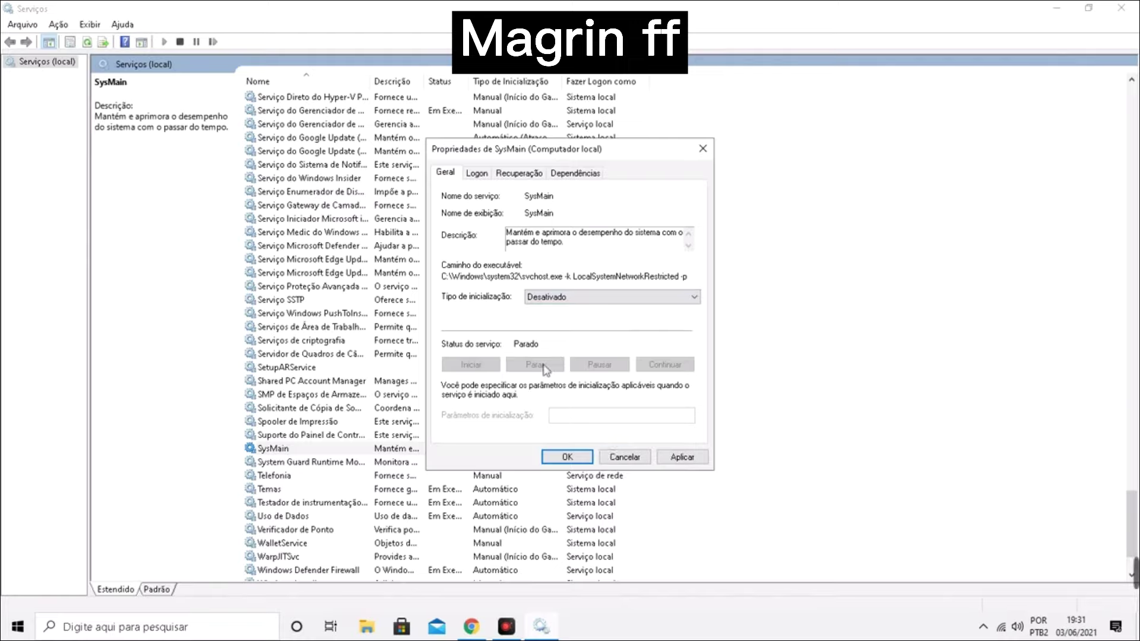
{"action": "left_click", "coordinate": [584, 300]}
{"action": "left_click", "coordinate": [568, 320]}
{"action": "left_click", "coordinate": [568, 302]}
{"action": "left_click", "coordinate": [561, 337]}
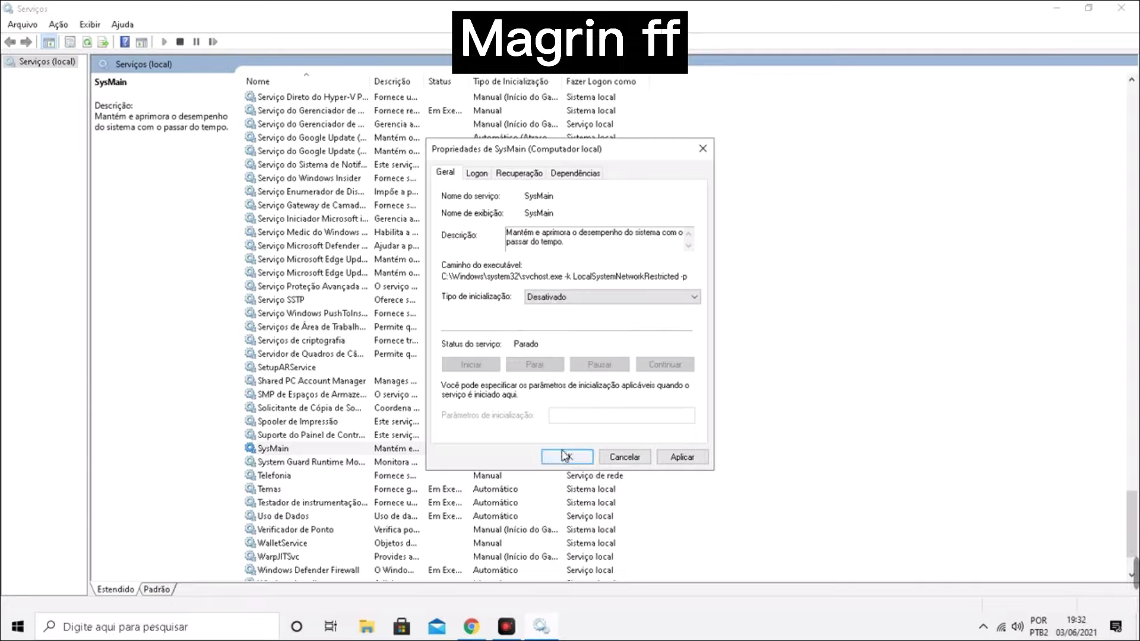
{"action": "left_click", "coordinate": [567, 456]}
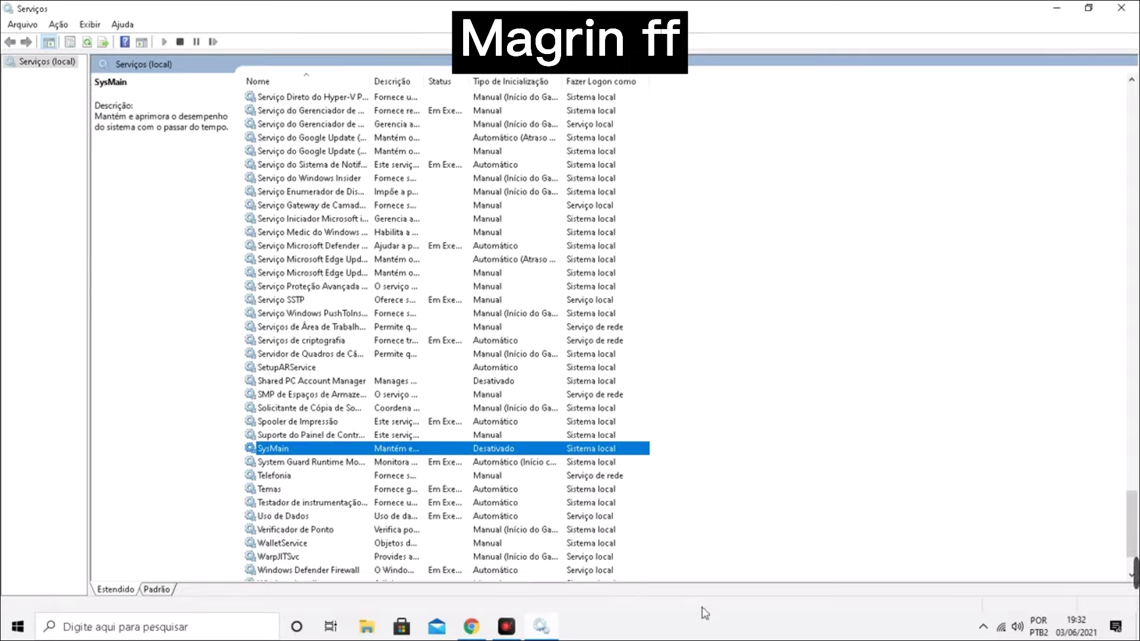
{"action": "left_click", "coordinate": [1122, 10]}
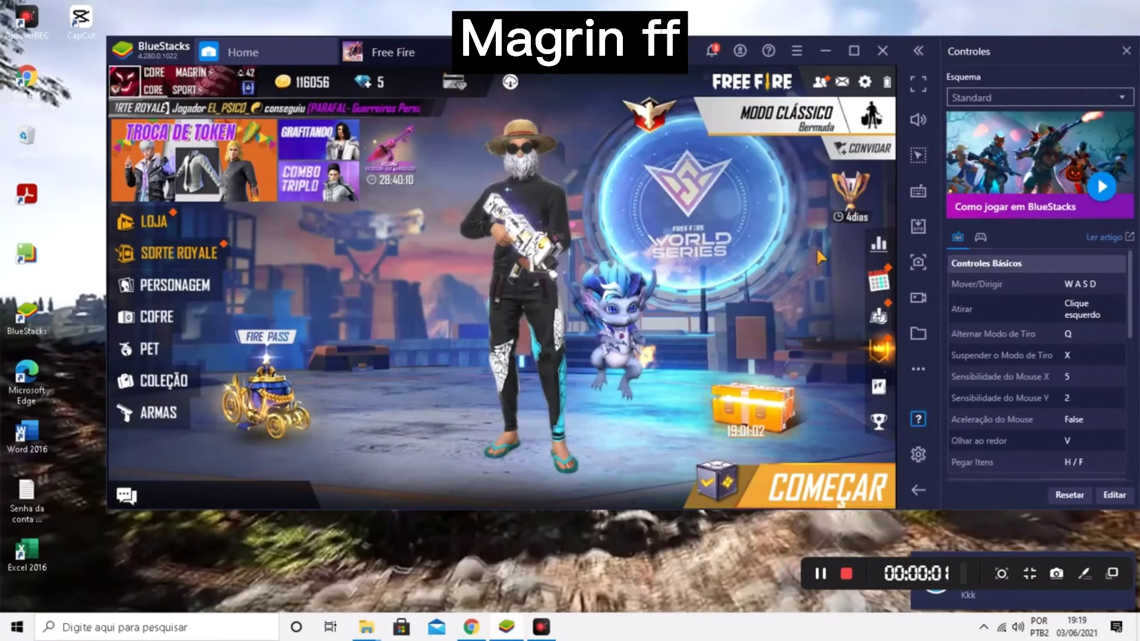
Delete the Pacote de Skin/Conjunto in Free Fire's Centro de Download, then reopen the package list to check it
{"action": "left_click", "coordinate": [513, 86]}
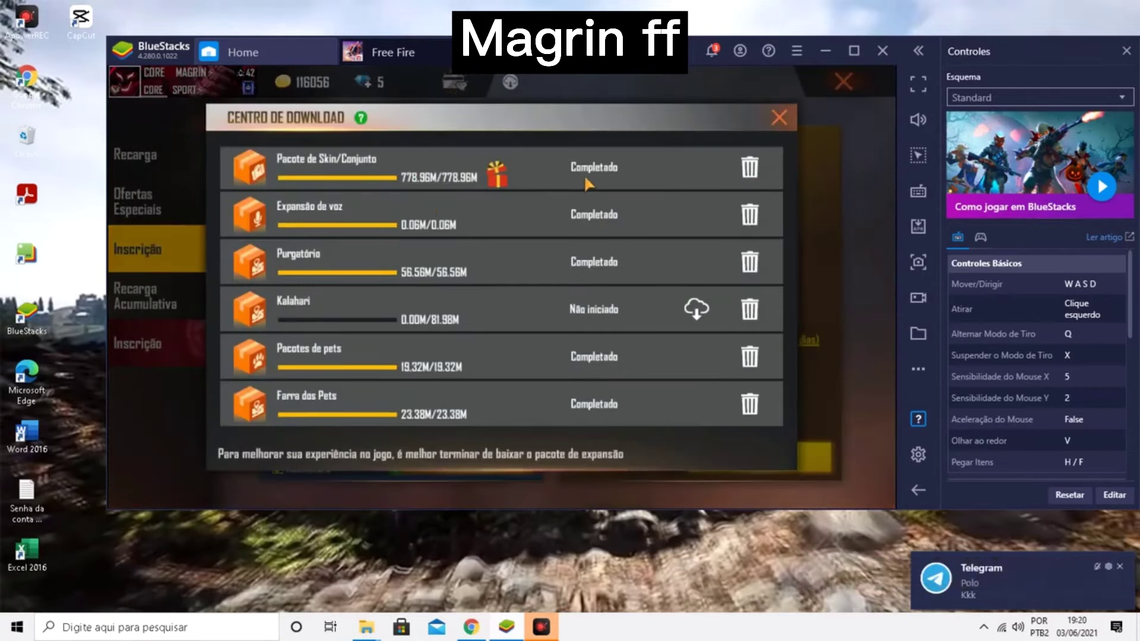
{"action": "mouse_move", "coordinate": [600, 177]}
{"action": "left_mouse_down"}
{"action": "mouse_move", "coordinate": [601, 271]}
{"action": "mouse_move", "coordinate": [623, 265]}
{"action": "left_mouse_up"}
{"action": "left_click", "coordinate": [750, 168]}
{"action": "left_click", "coordinate": [626, 399]}
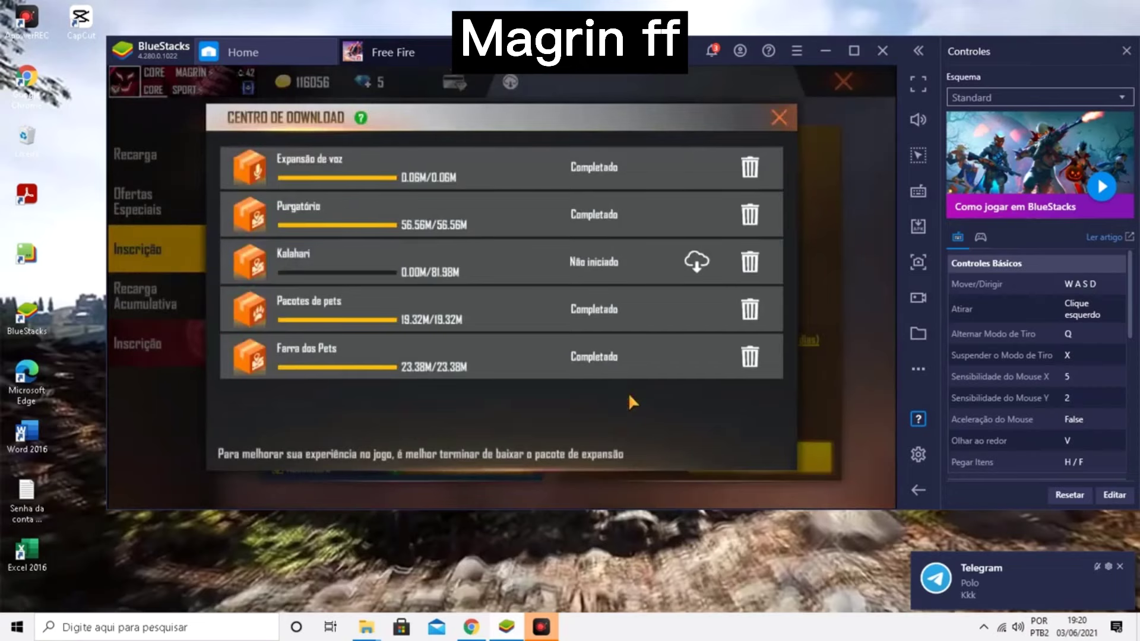
{"action": "left_click", "coordinate": [775, 118]}
{"action": "left_click", "coordinate": [844, 81]}
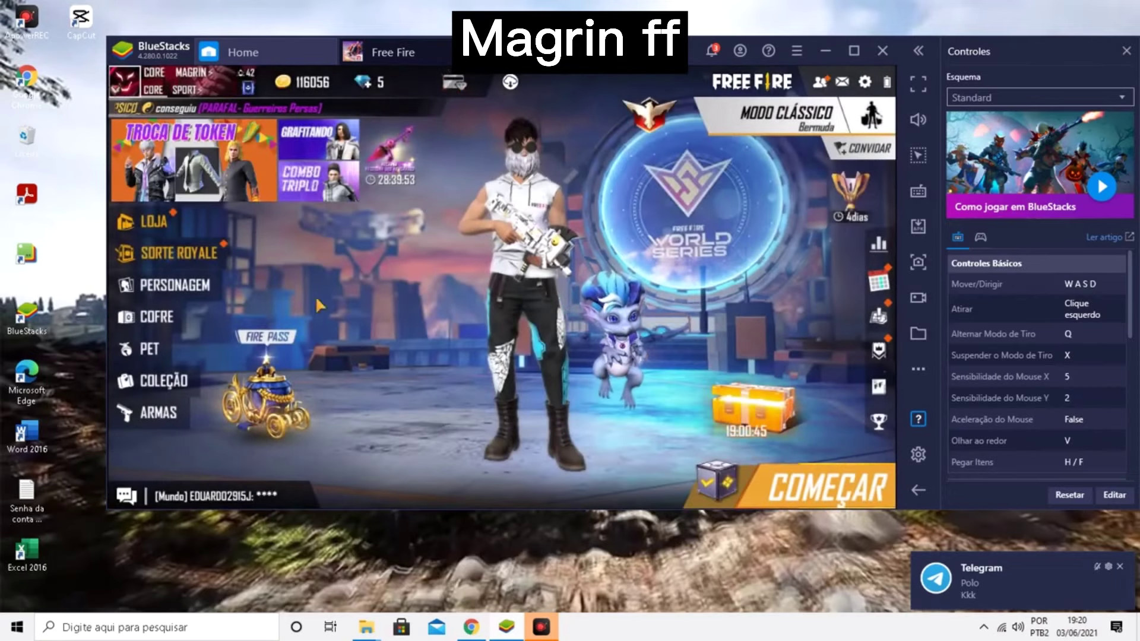
{"action": "left_click", "coordinate": [510, 81]}
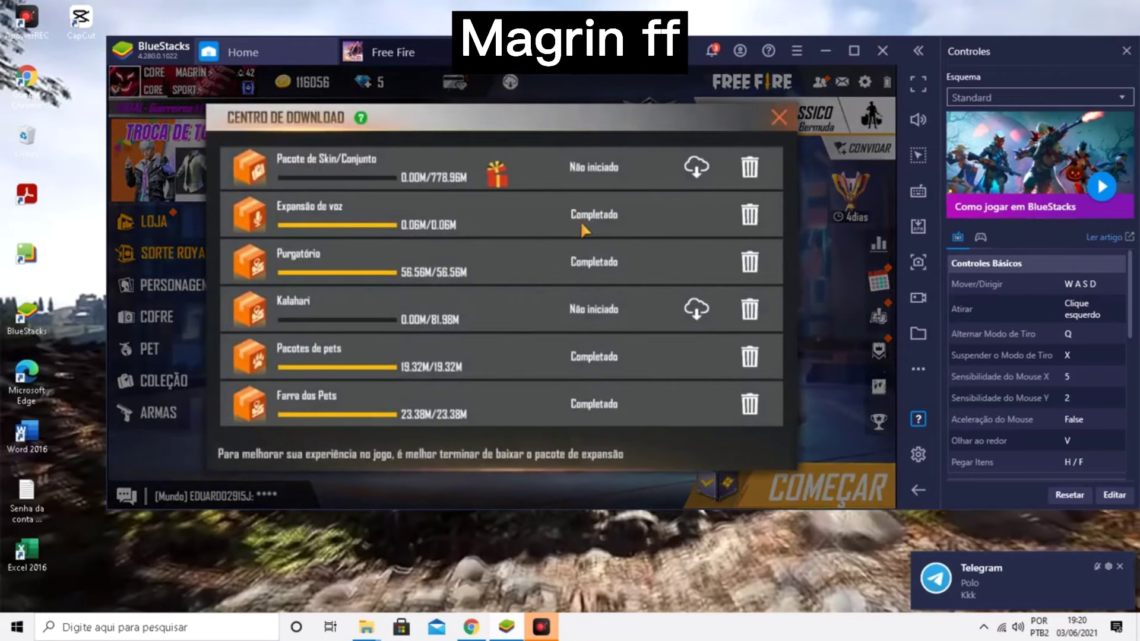
{"action": "key", "text": "Escape"}
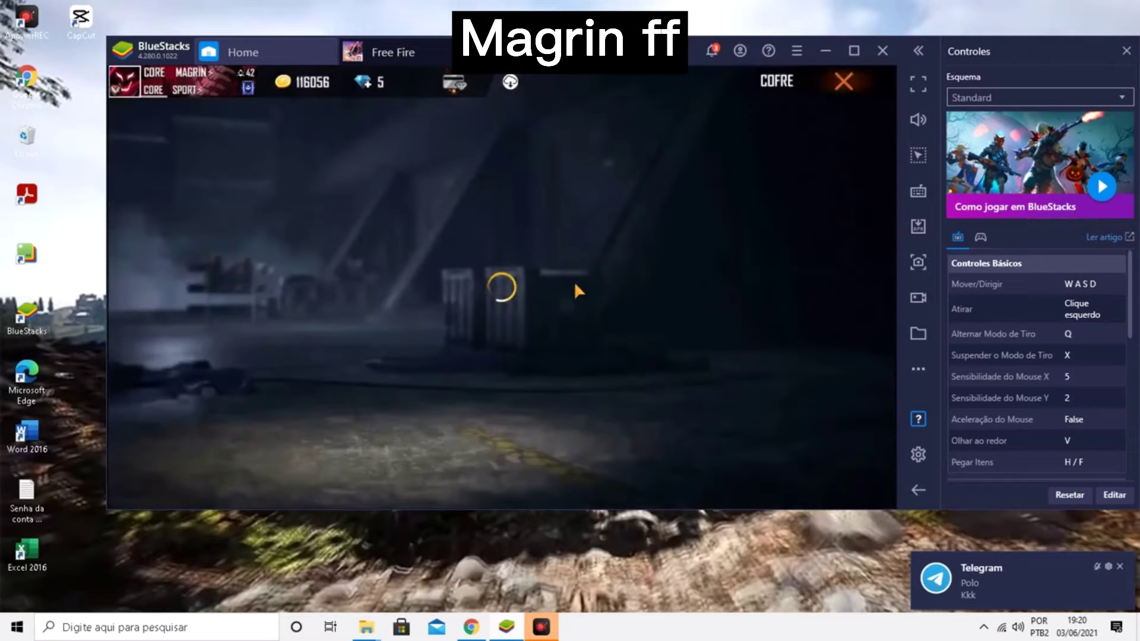
Equip the white Motim headwear in the Cofre and return to the lobby
{"action": "left_click", "coordinate": [611, 183]}
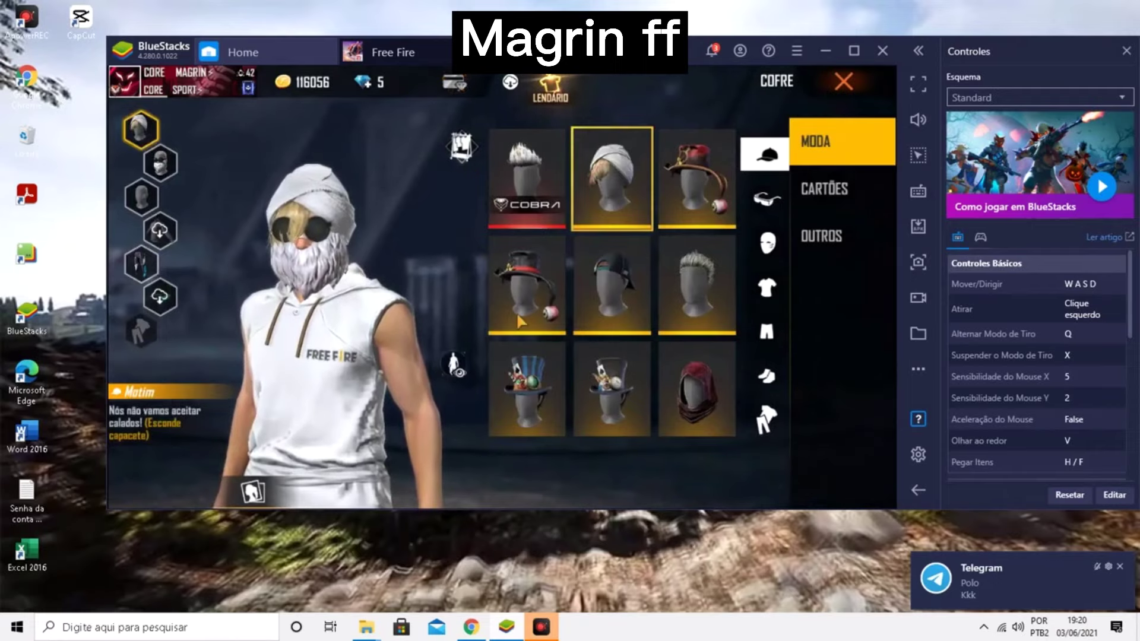
{"action": "left_click", "coordinate": [915, 177]}
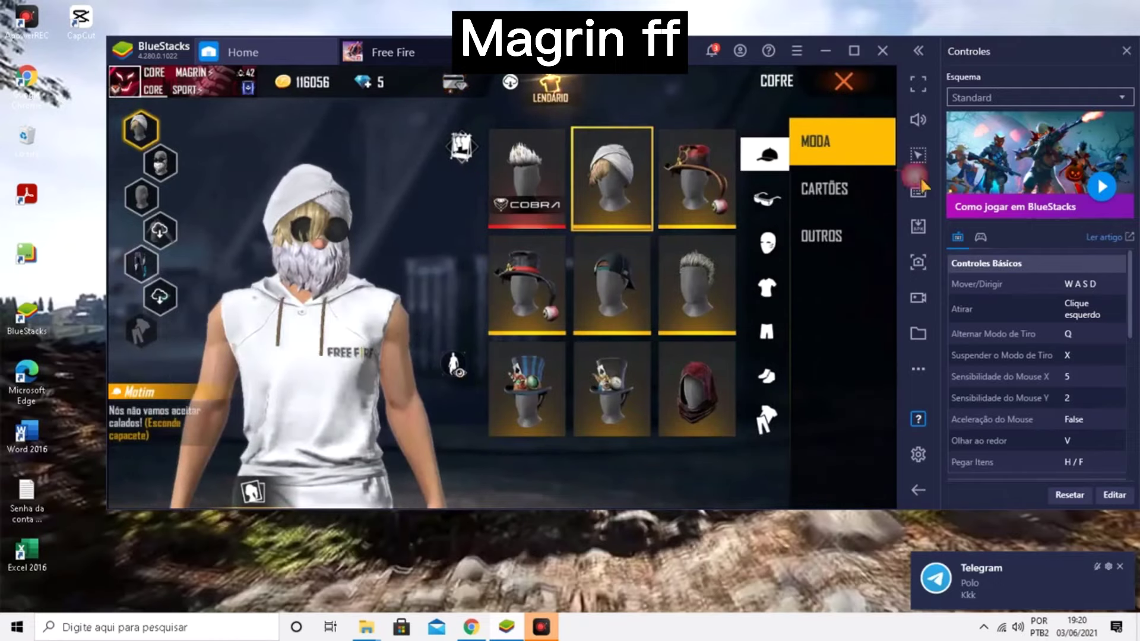
{"action": "left_click", "coordinate": [839, 81]}
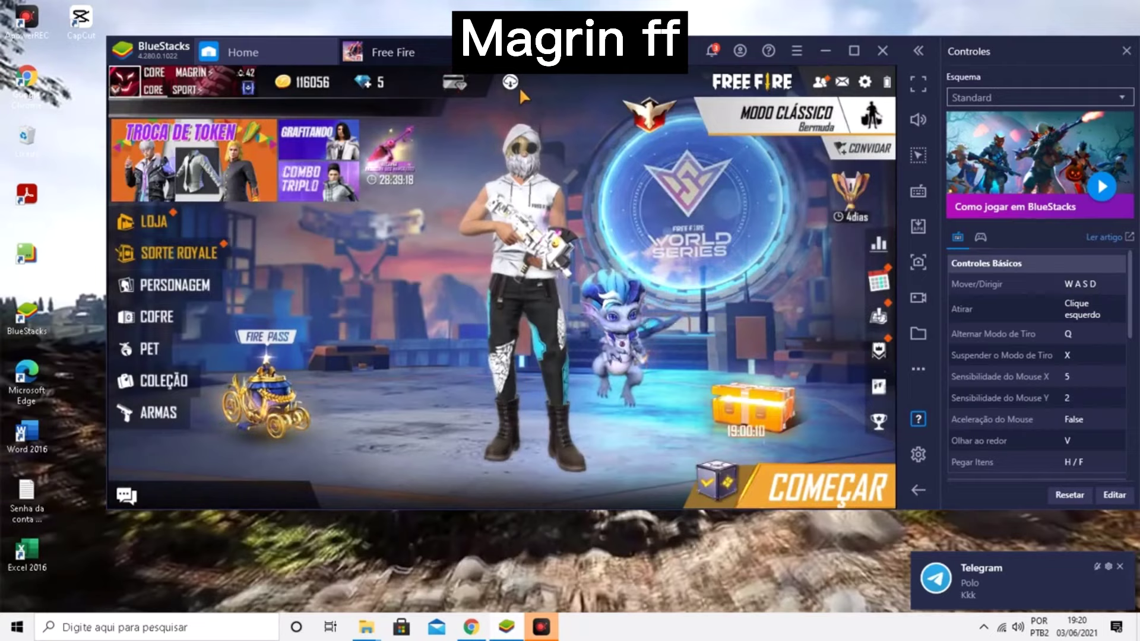
Repeat the deletion of Pacote de Skin/Conjunto in the Centro de Download and close the package list
{"action": "left_click", "coordinate": [514, 85]}
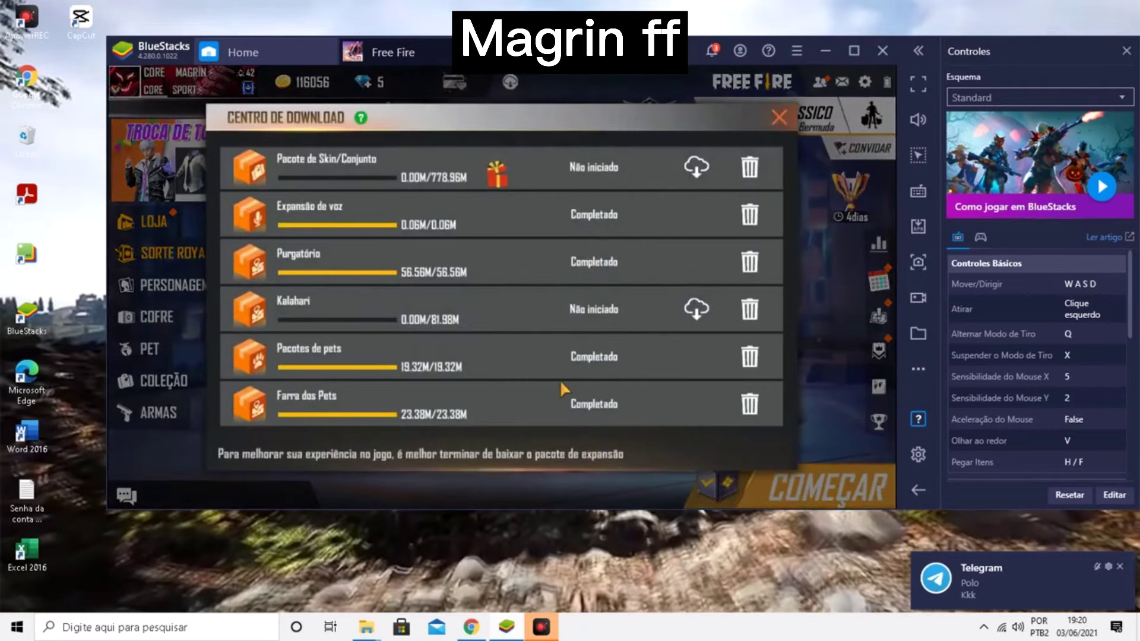
{"action": "scroll", "coordinate": [560, 377], "scroll_direction": "down", "scroll_amount": 2}
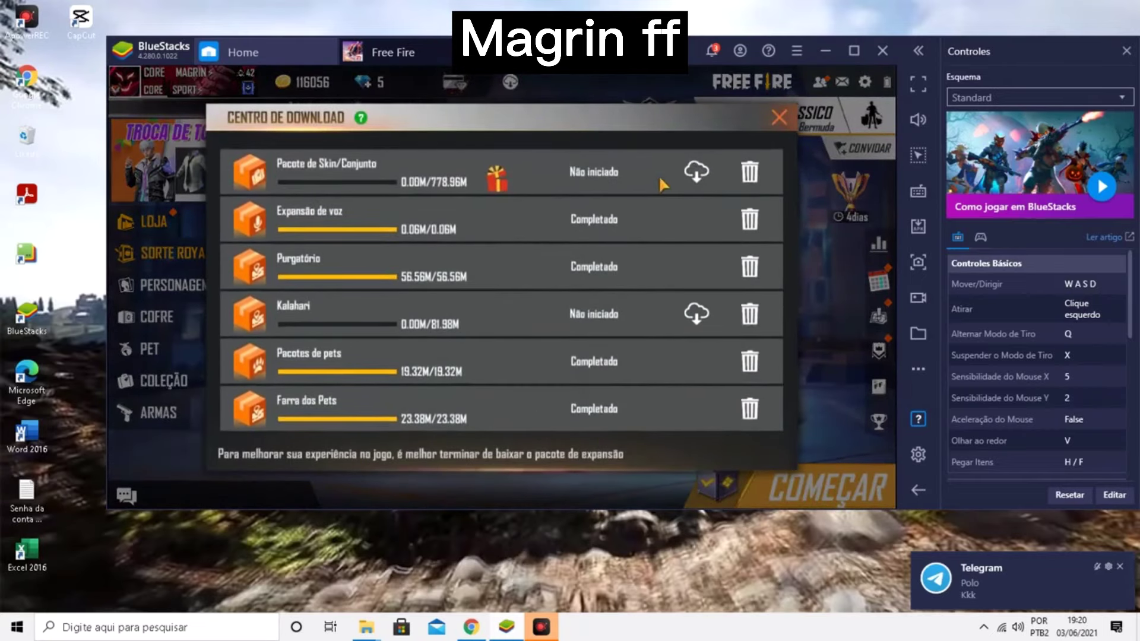
{"action": "left_click", "coordinate": [751, 172]}
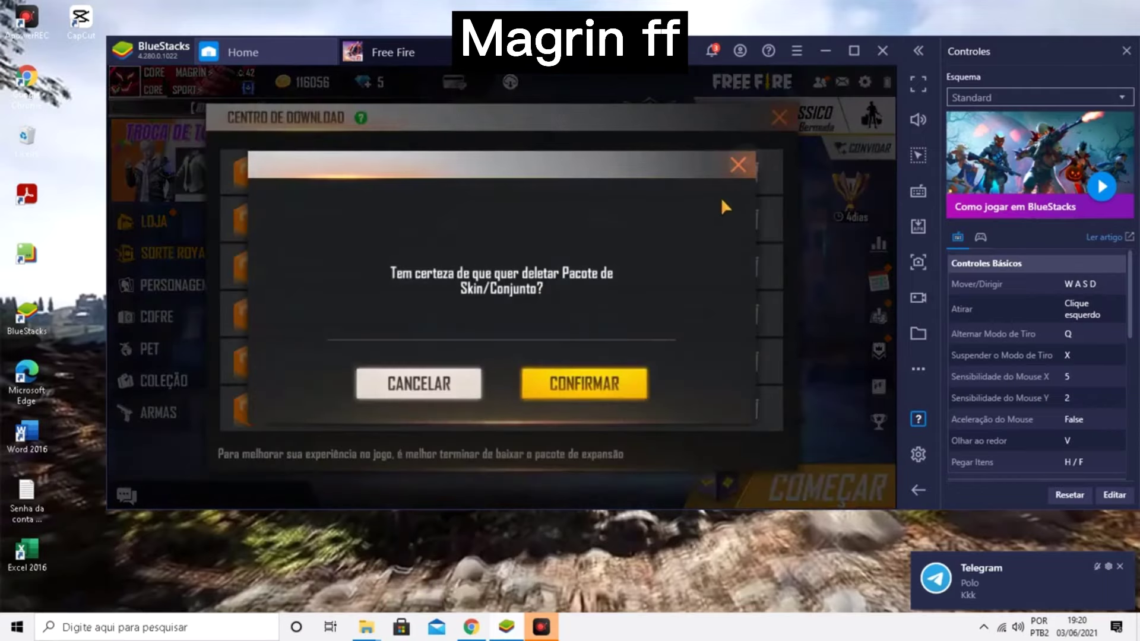
{"action": "left_click", "coordinate": [643, 385]}
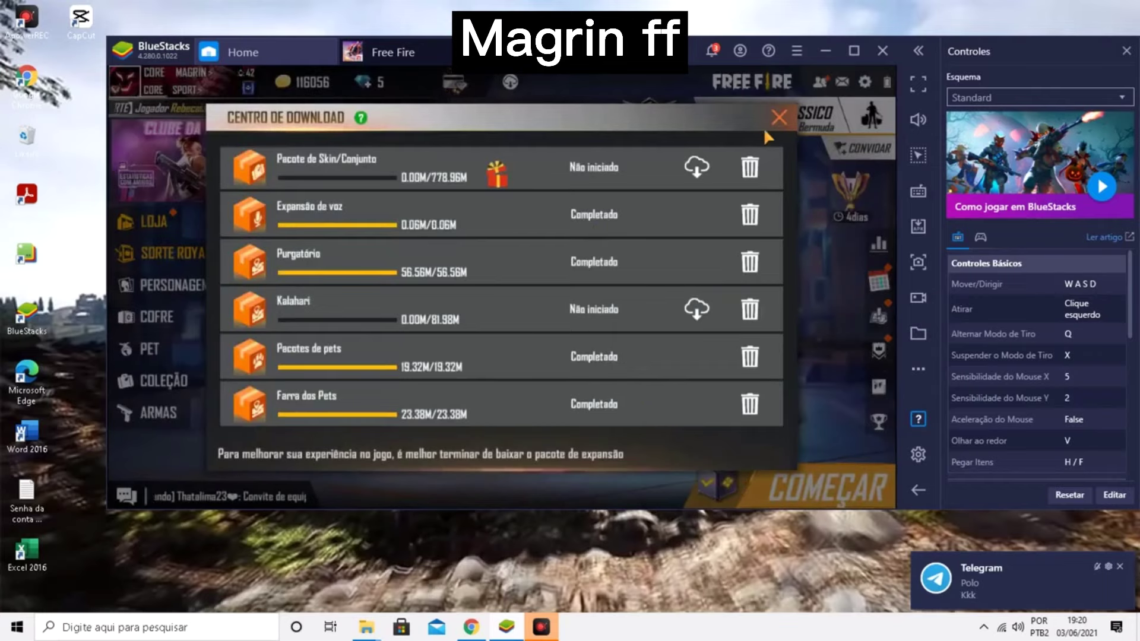
{"action": "left_click", "coordinate": [778, 119]}
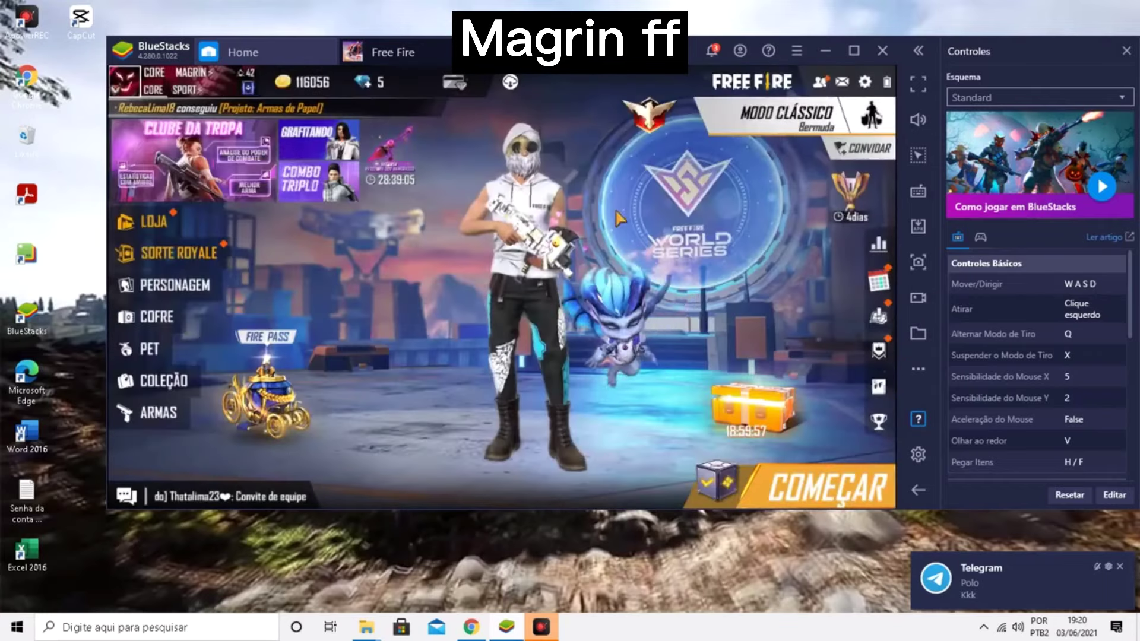
Browse the Cofre's tops and pants, preview the Necromano pants, and equip the Filho Sombrio pants
{"action": "left_click", "coordinate": [190, 315]}
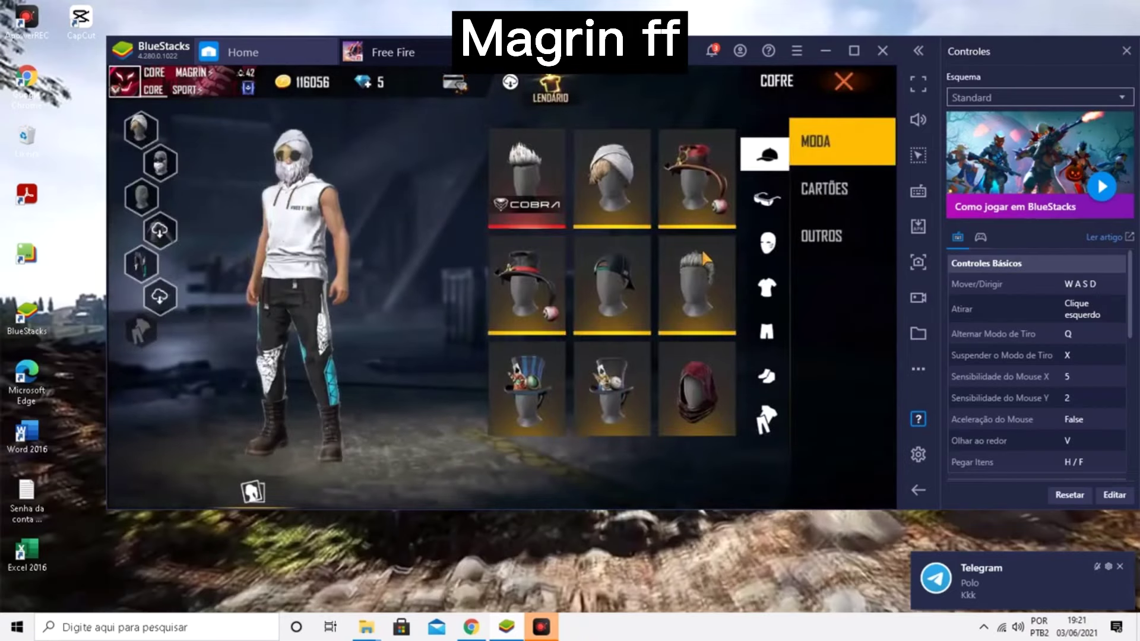
{"action": "left_click", "coordinate": [766, 287]}
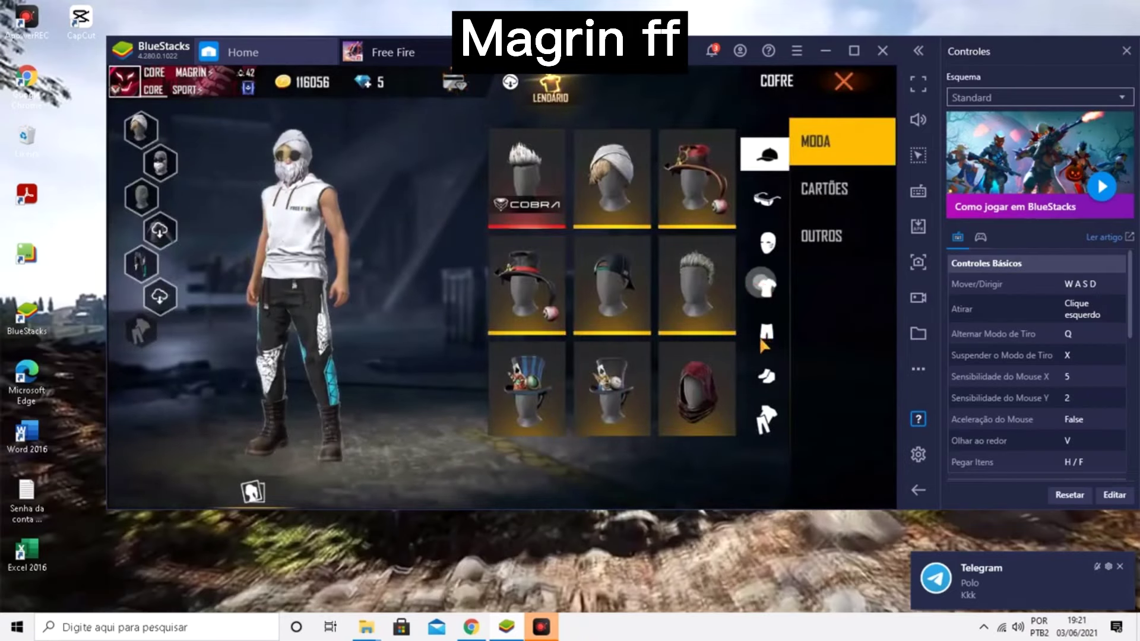
{"action": "left_click", "coordinate": [772, 308]}
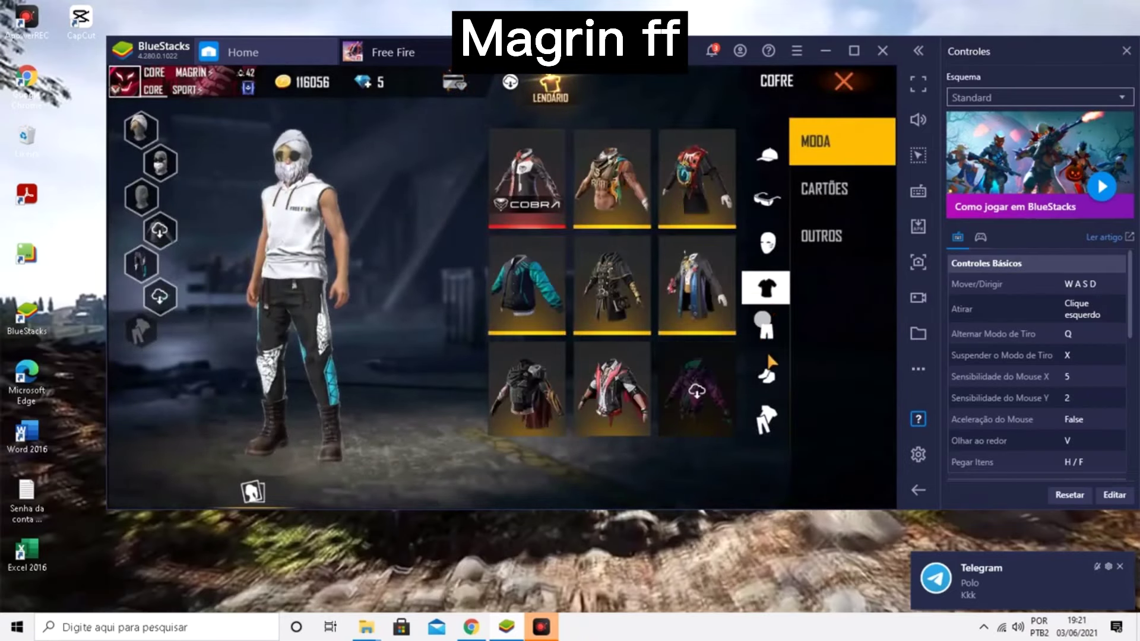
{"action": "left_click", "coordinate": [767, 330]}
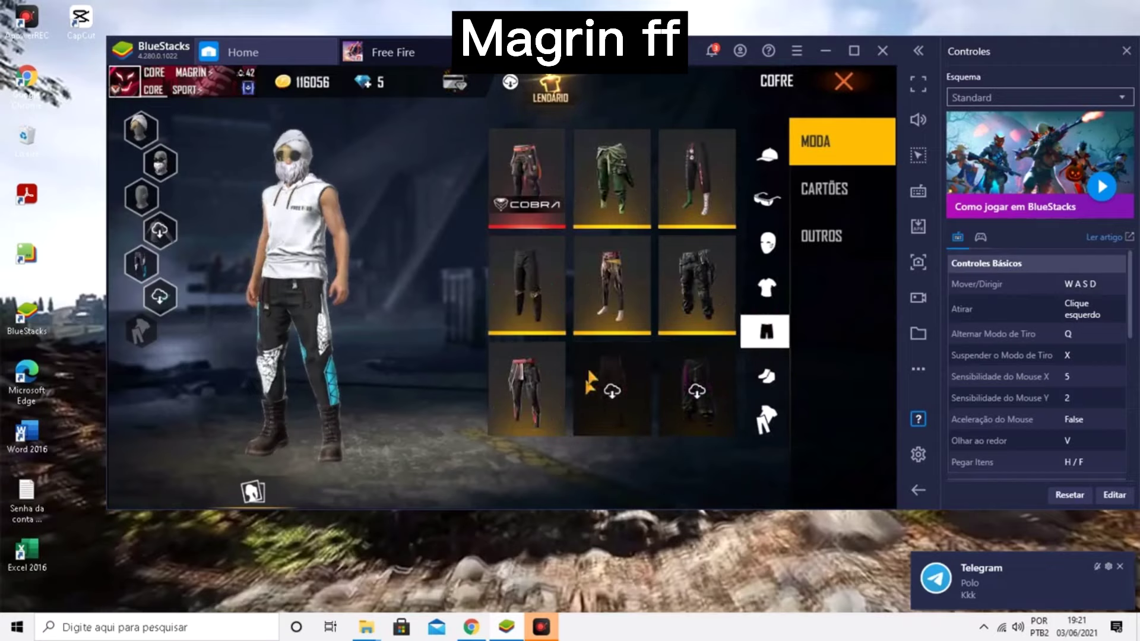
{"action": "scroll", "coordinate": [679, 390], "scroll_direction": "down", "scroll_amount": 2}
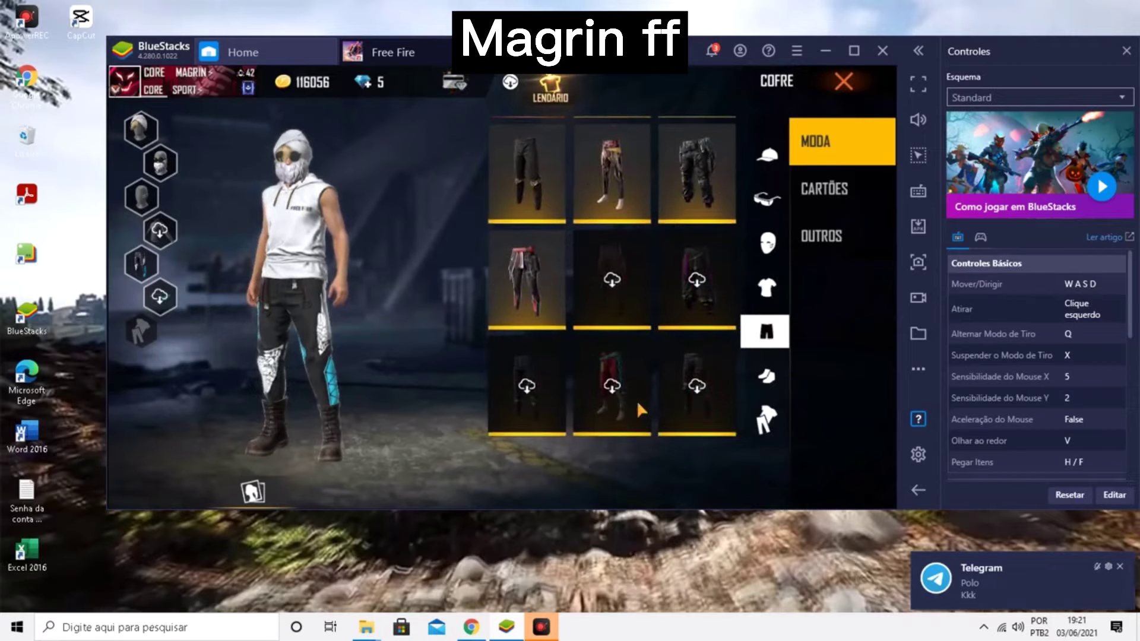
{"action": "left_click", "coordinate": [620, 279]}
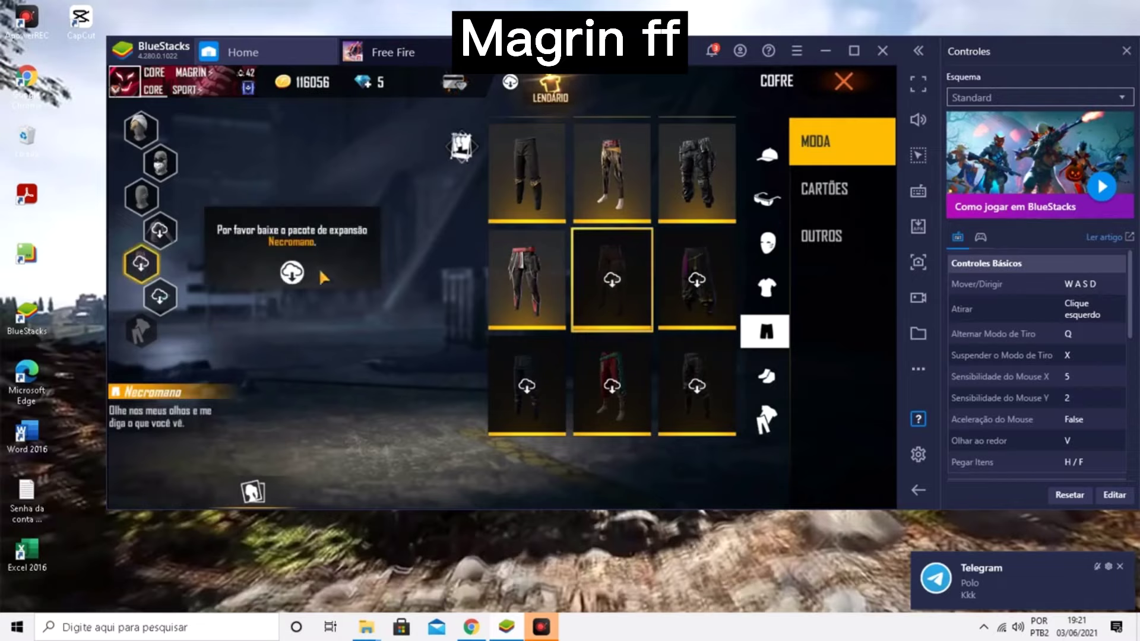
{"action": "left_click", "coordinate": [561, 304]}
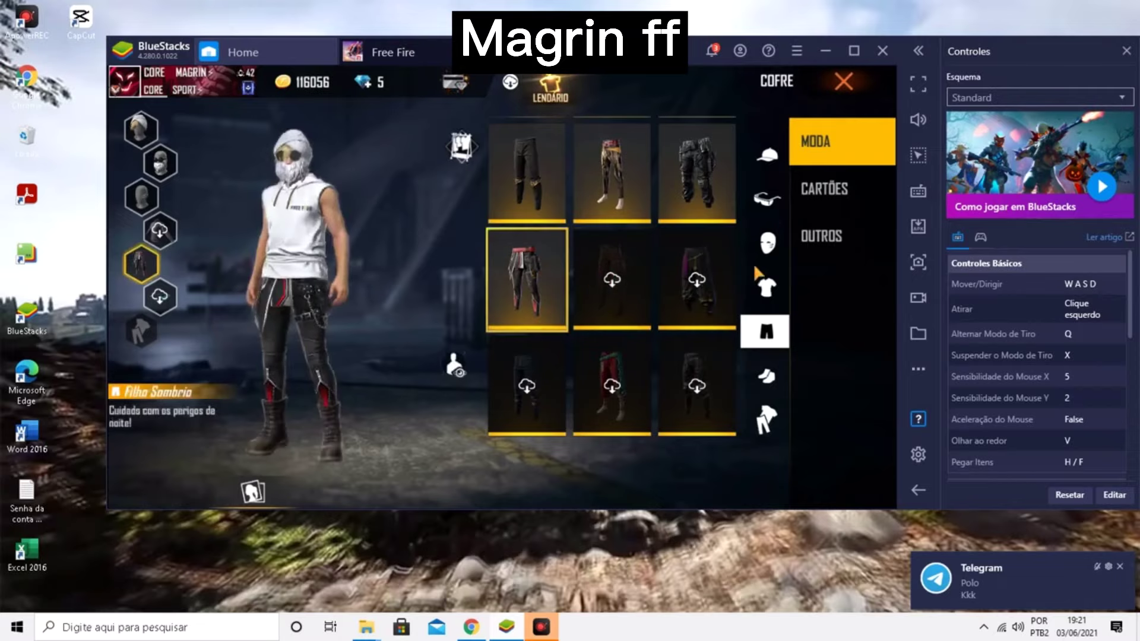
Equip the Moleque Angelical jacket and the blue and black sneakers, and view the outfit in the lobby
{"action": "left_click", "coordinate": [764, 284]}
{"action": "left_click", "coordinate": [507, 300]}
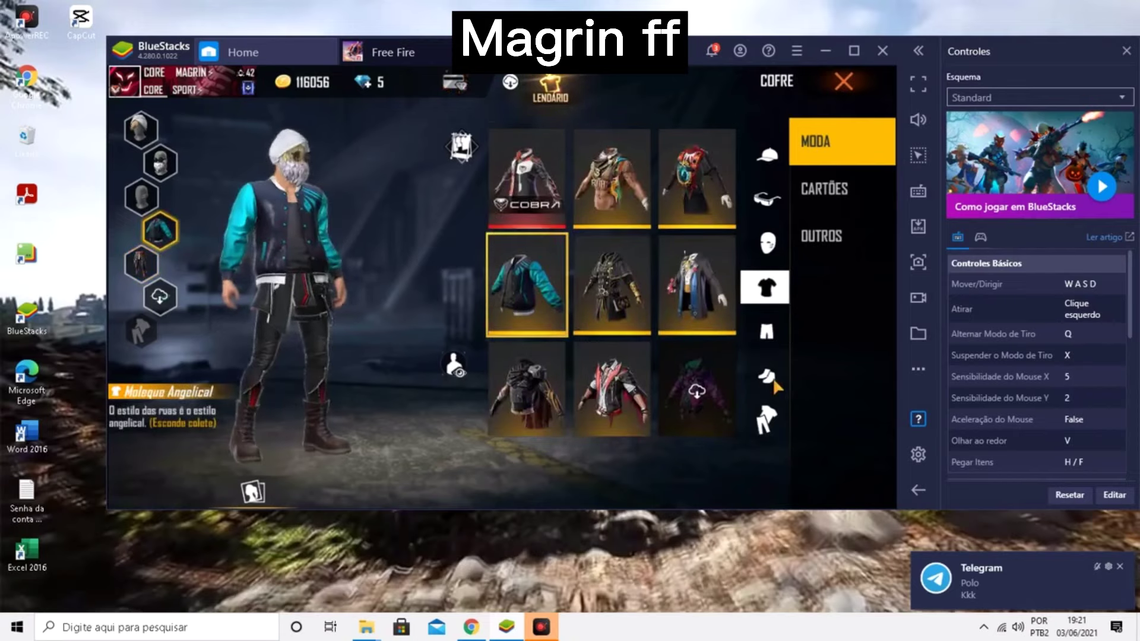
{"action": "left_click", "coordinate": [766, 376]}
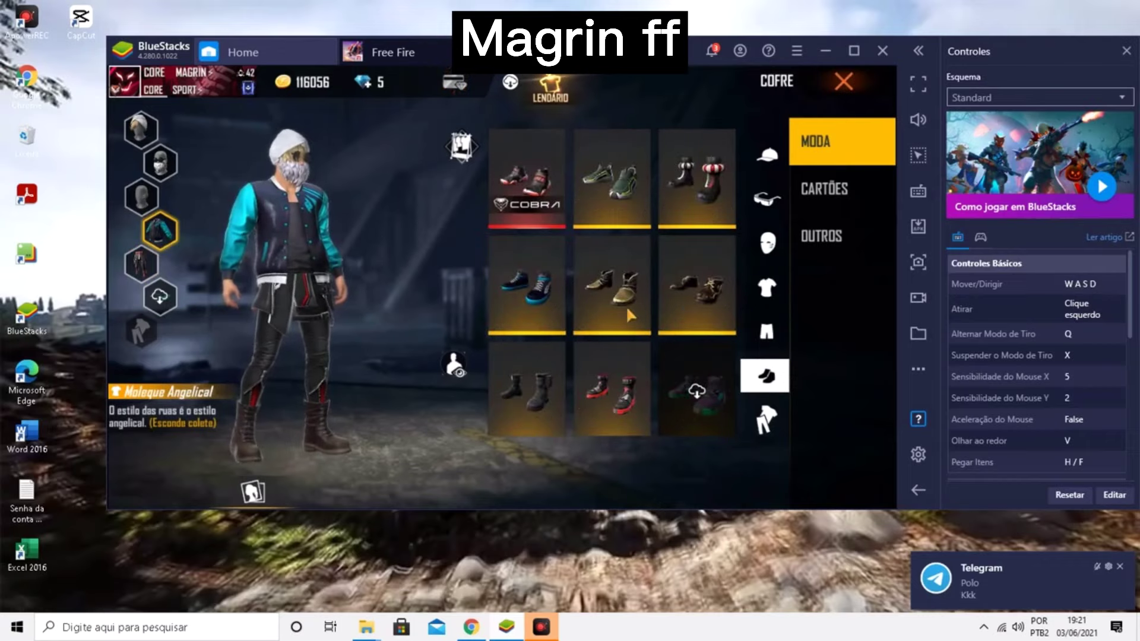
{"action": "left_click_drag", "start_coordinate": [345, 309], "coordinate": [405, 288]}
{"action": "left_click", "coordinate": [843, 81]}
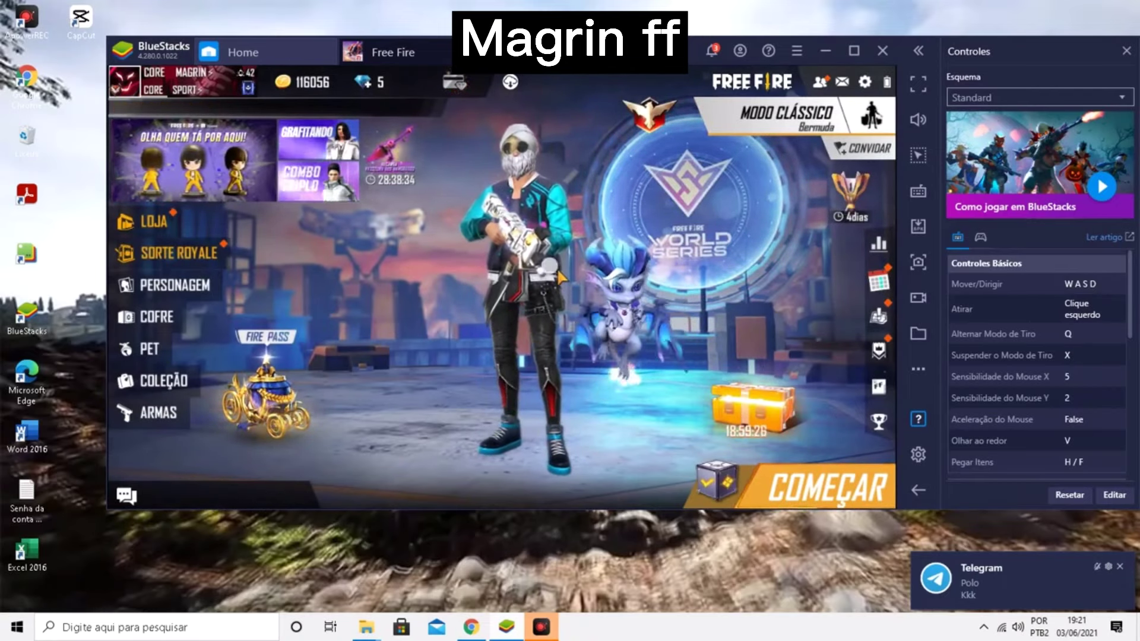
{"action": "left_click", "coordinate": [523, 279]}
{"action": "left_click_drag", "start_coordinate": [357, 283], "coordinate": [754, 288]}
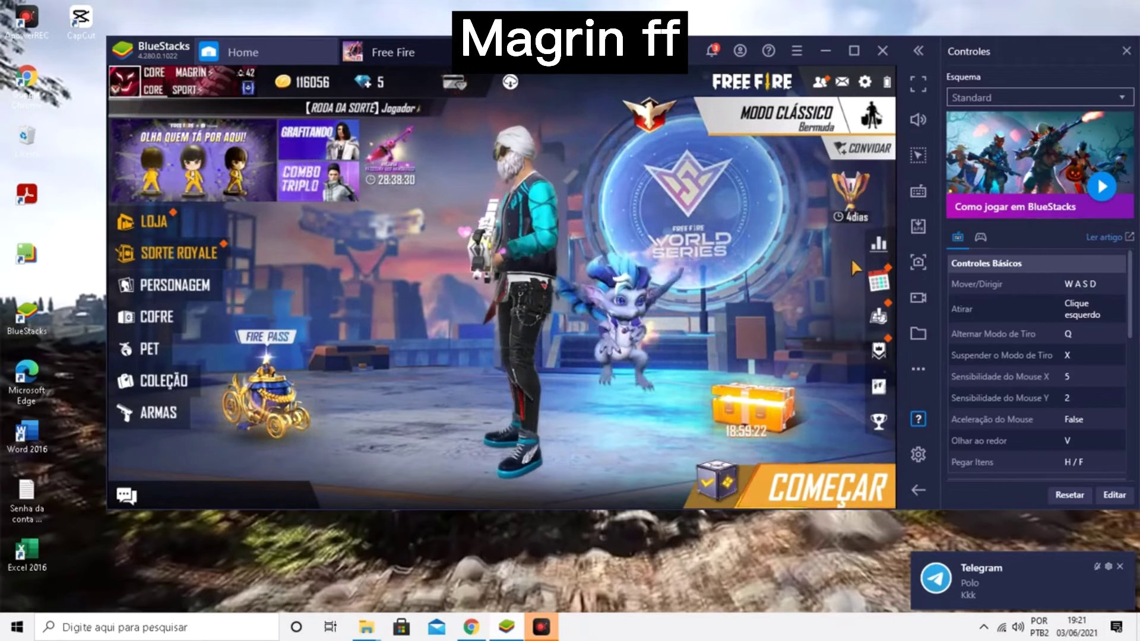
Clear the browser cache in Free Fire's Outros settings, view the Som settings, and close the configuration
{"action": "left_click", "coordinate": [865, 83]}
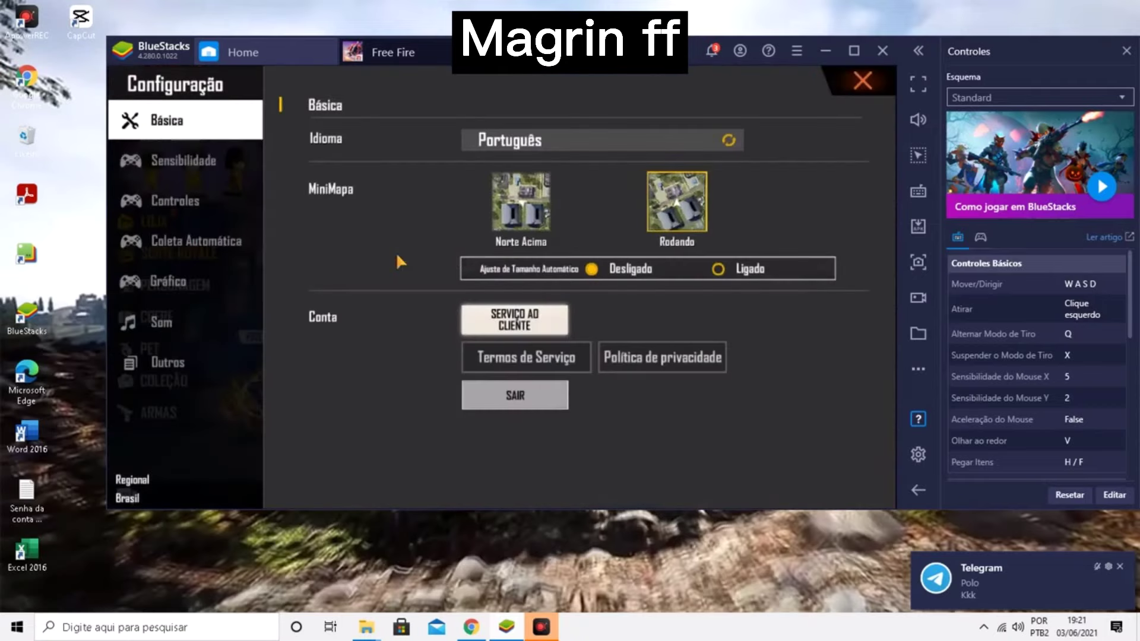
{"action": "left_click", "coordinate": [216, 363]}
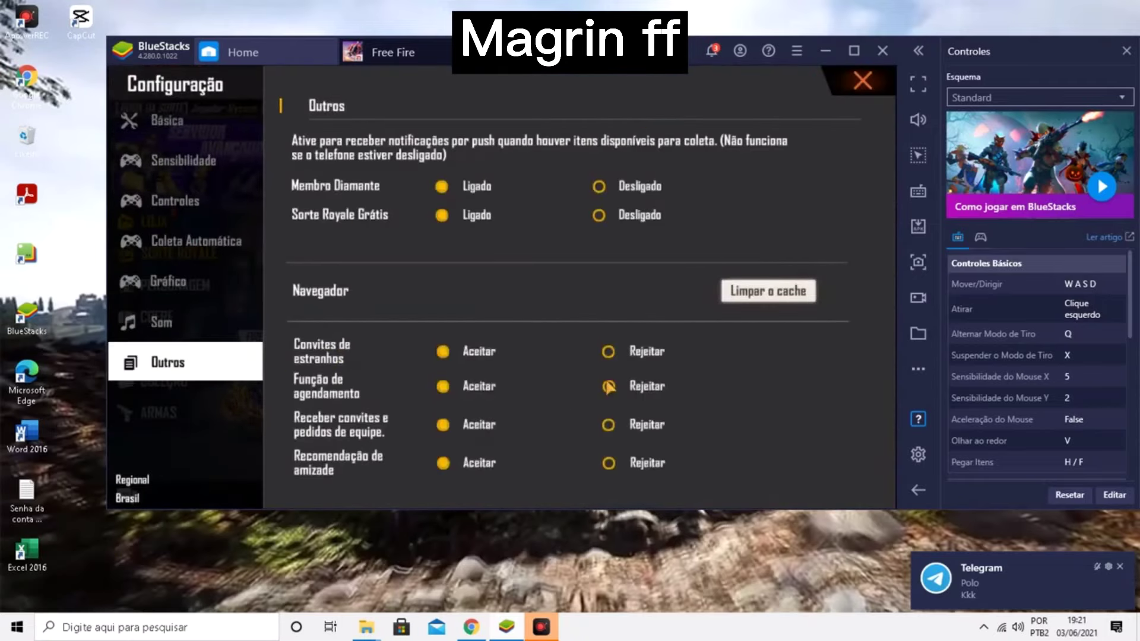
{"action": "left_click", "coordinate": [753, 292]}
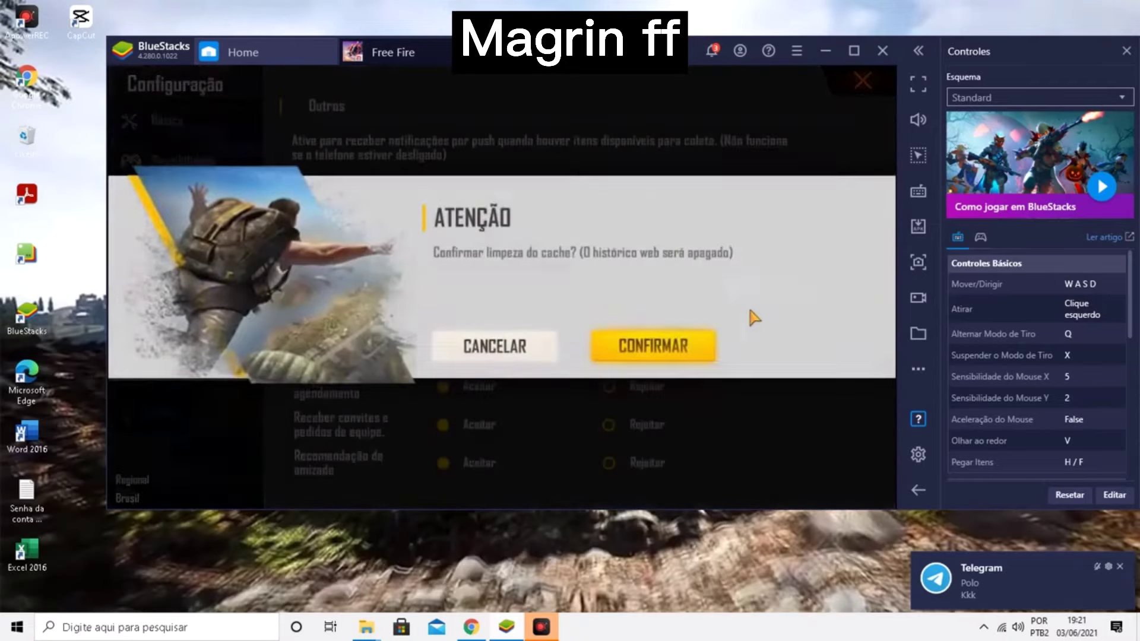
{"action": "left_click", "coordinate": [654, 354]}
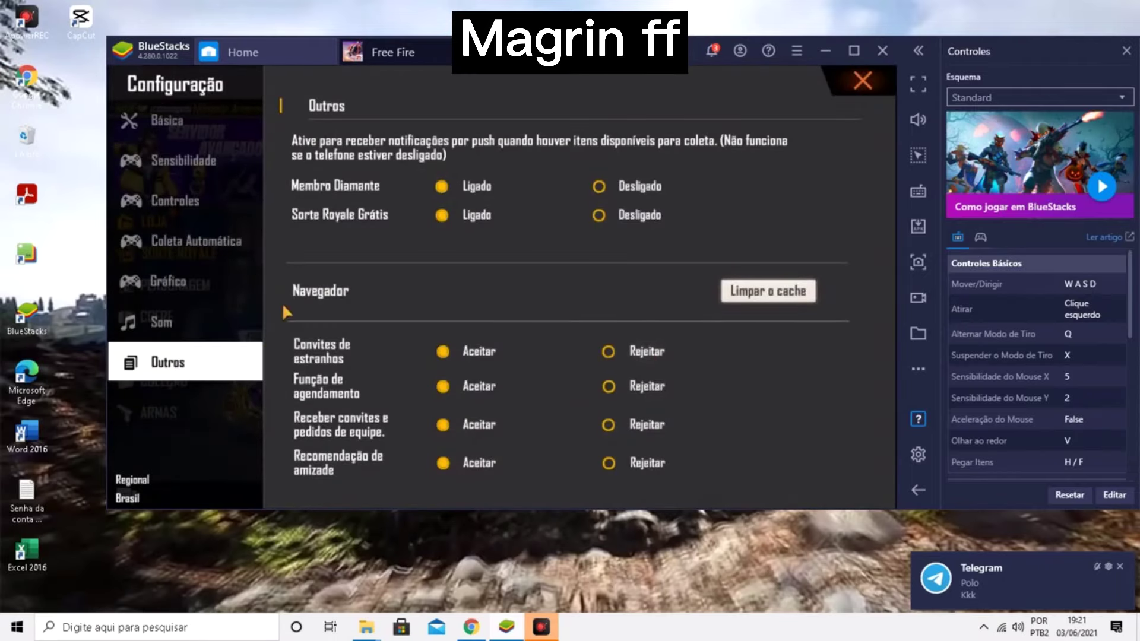
{"action": "left_click", "coordinate": [210, 312]}
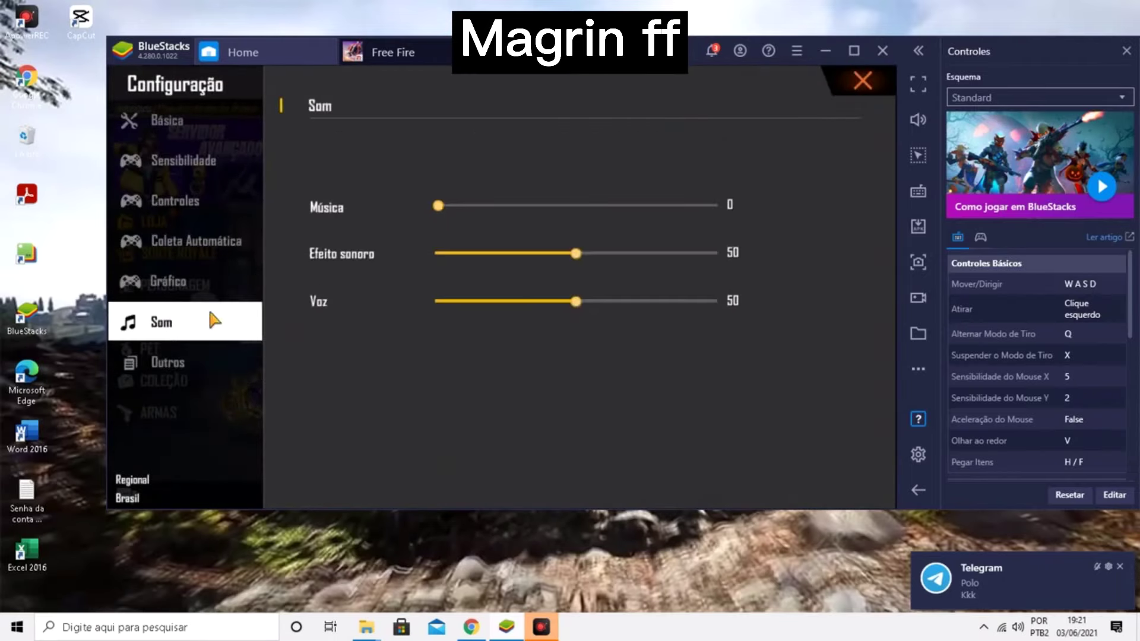
{"action": "left_click", "coordinate": [871, 84]}
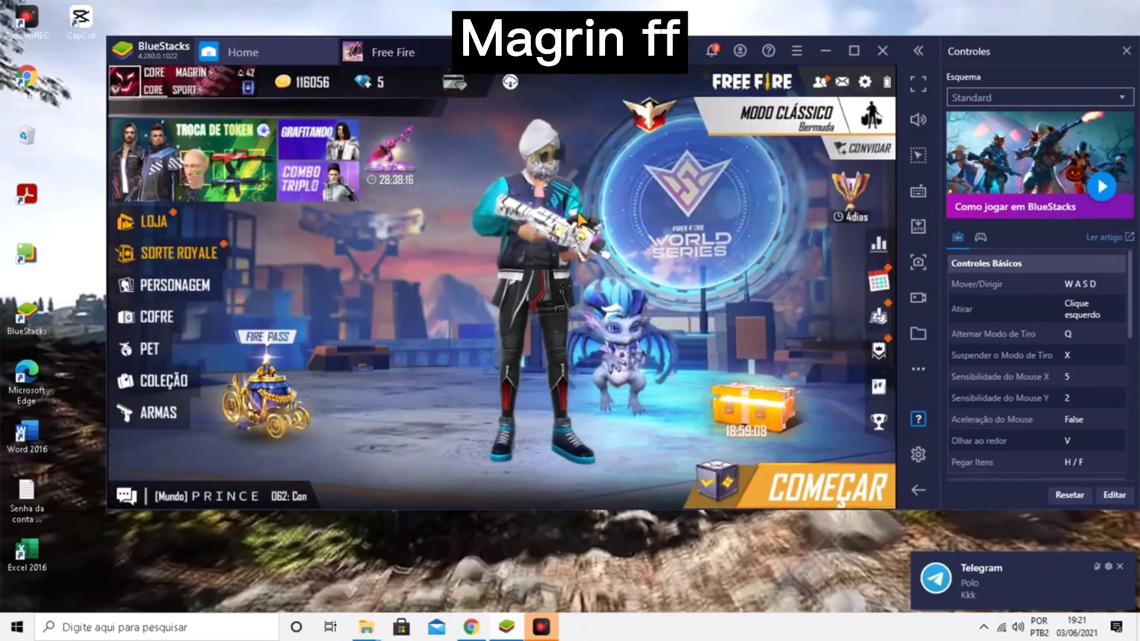